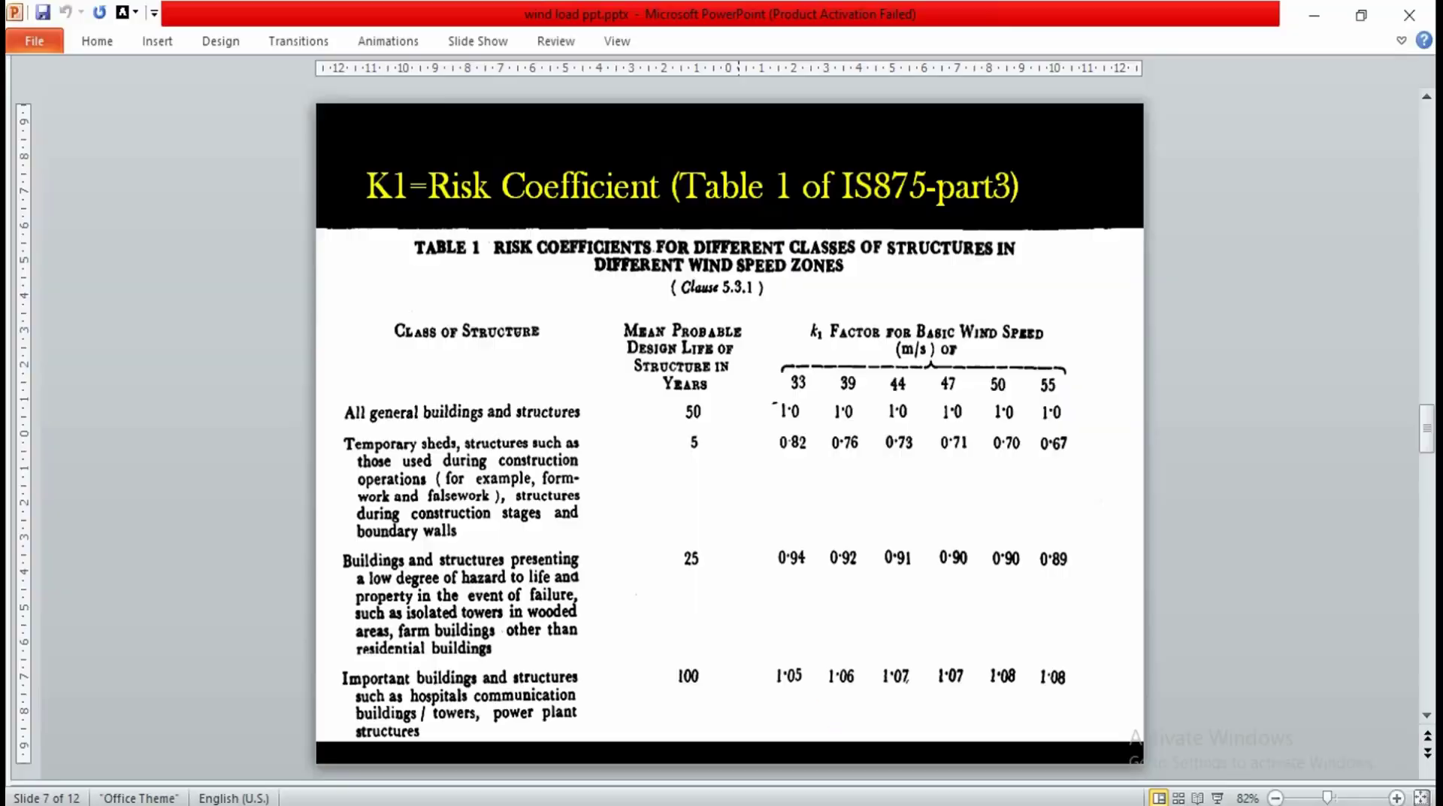
Review the remaining wind load slides on the k1, K2 and K3 factors and design wind pressure, and switch back to ETABS
{"action": "left_click", "coordinate": [845, 801]}
{"action": "scroll", "coordinate": [1033, 454], "scroll_direction": "down", "scroll_amount": 4}
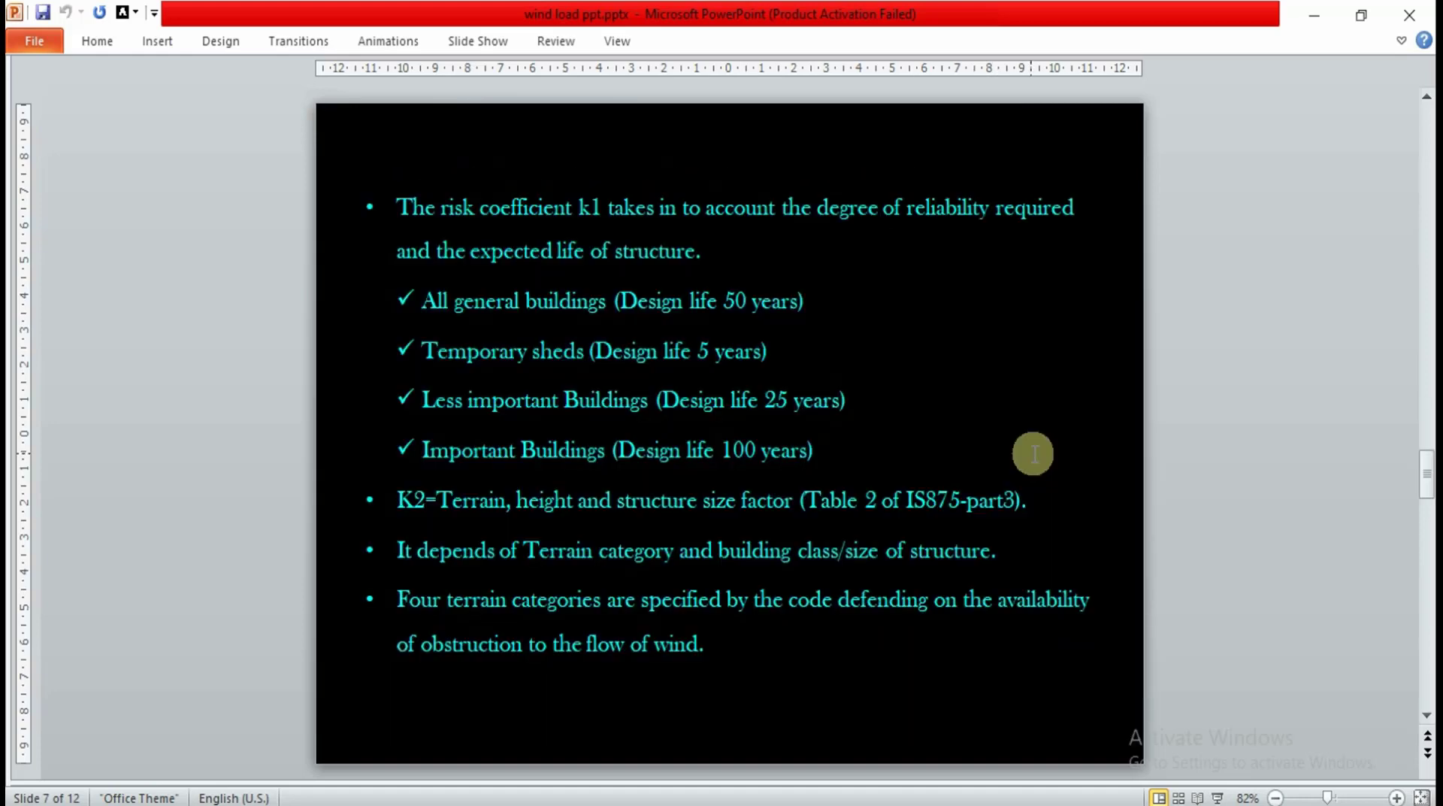
{"action": "scroll", "coordinate": [1033, 455], "scroll_direction": "down", "scroll_amount": 1}
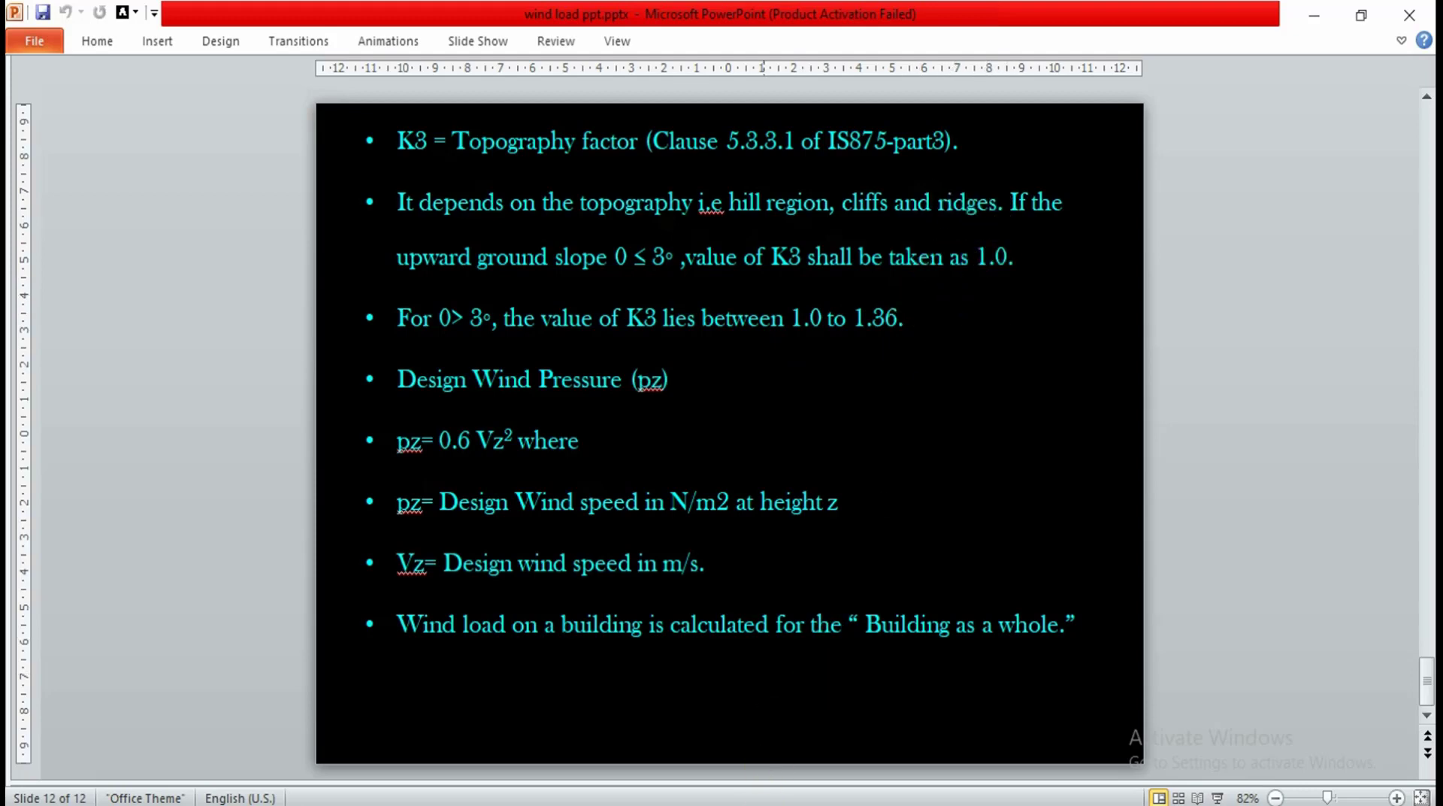
{"action": "key", "text": "alt+Tab"}
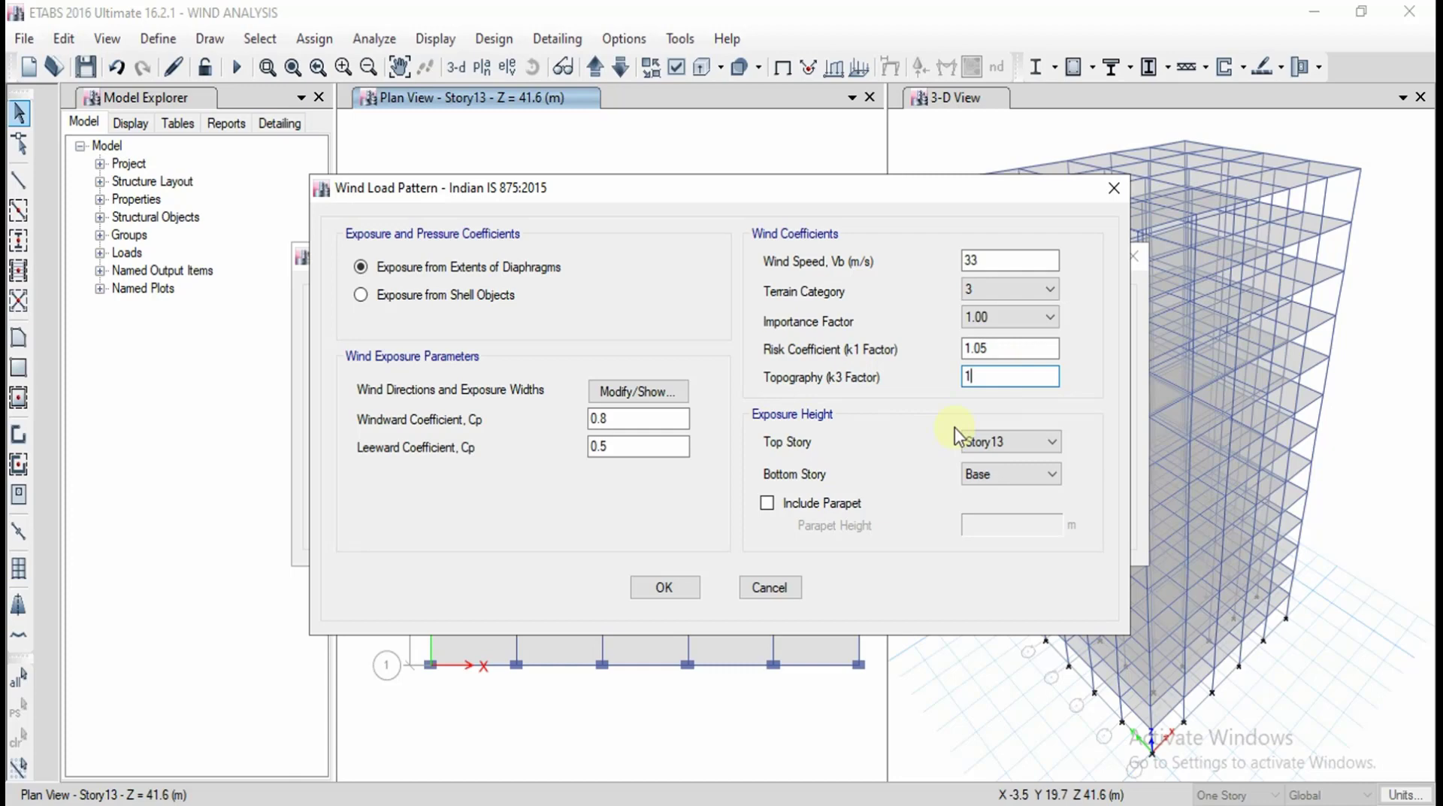
Set the bottom story of the wind load pattern's exposure height to Story1
{"action": "left_click", "coordinate": [985, 475]}
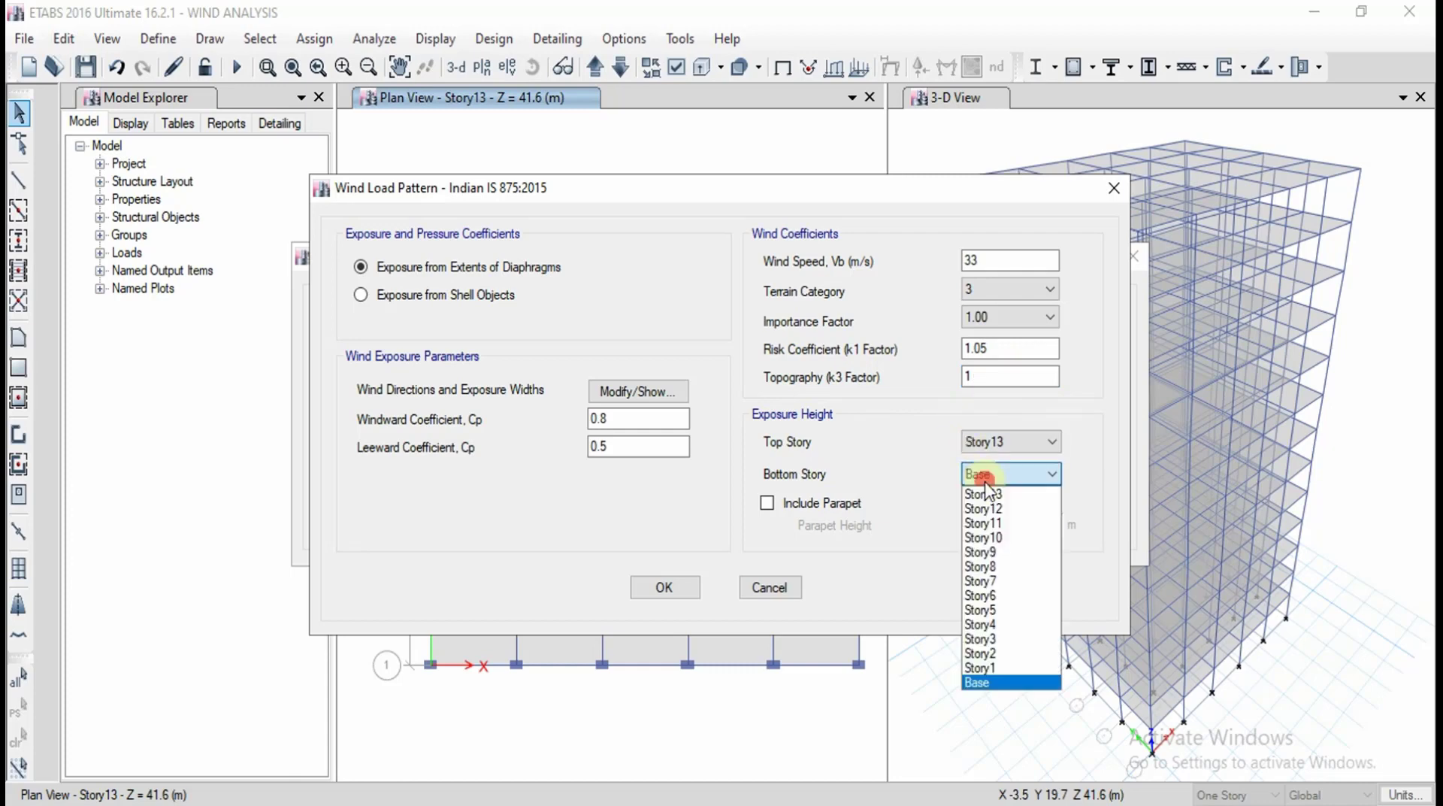
{"action": "left_click", "coordinate": [931, 464]}
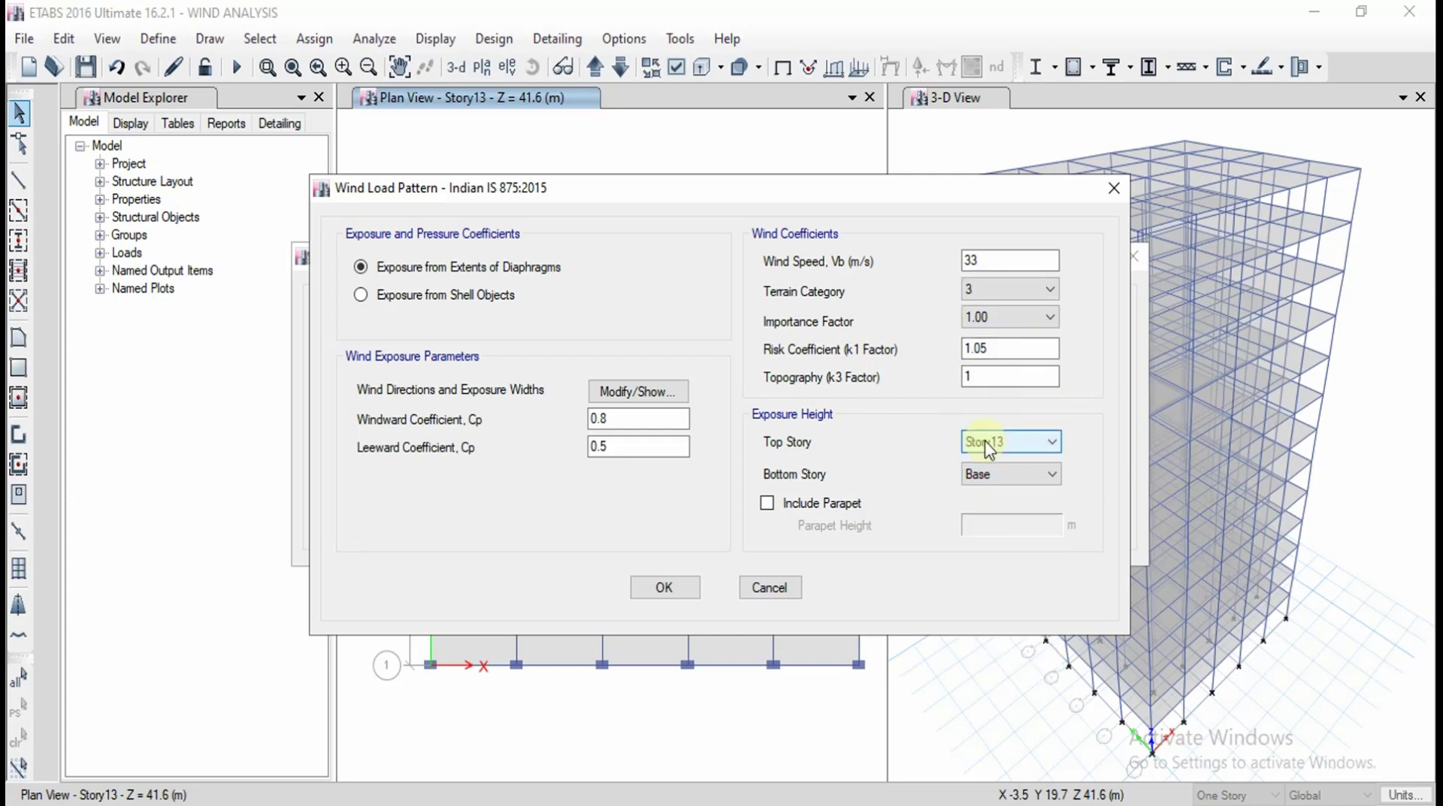
{"action": "left_click", "coordinate": [991, 475]}
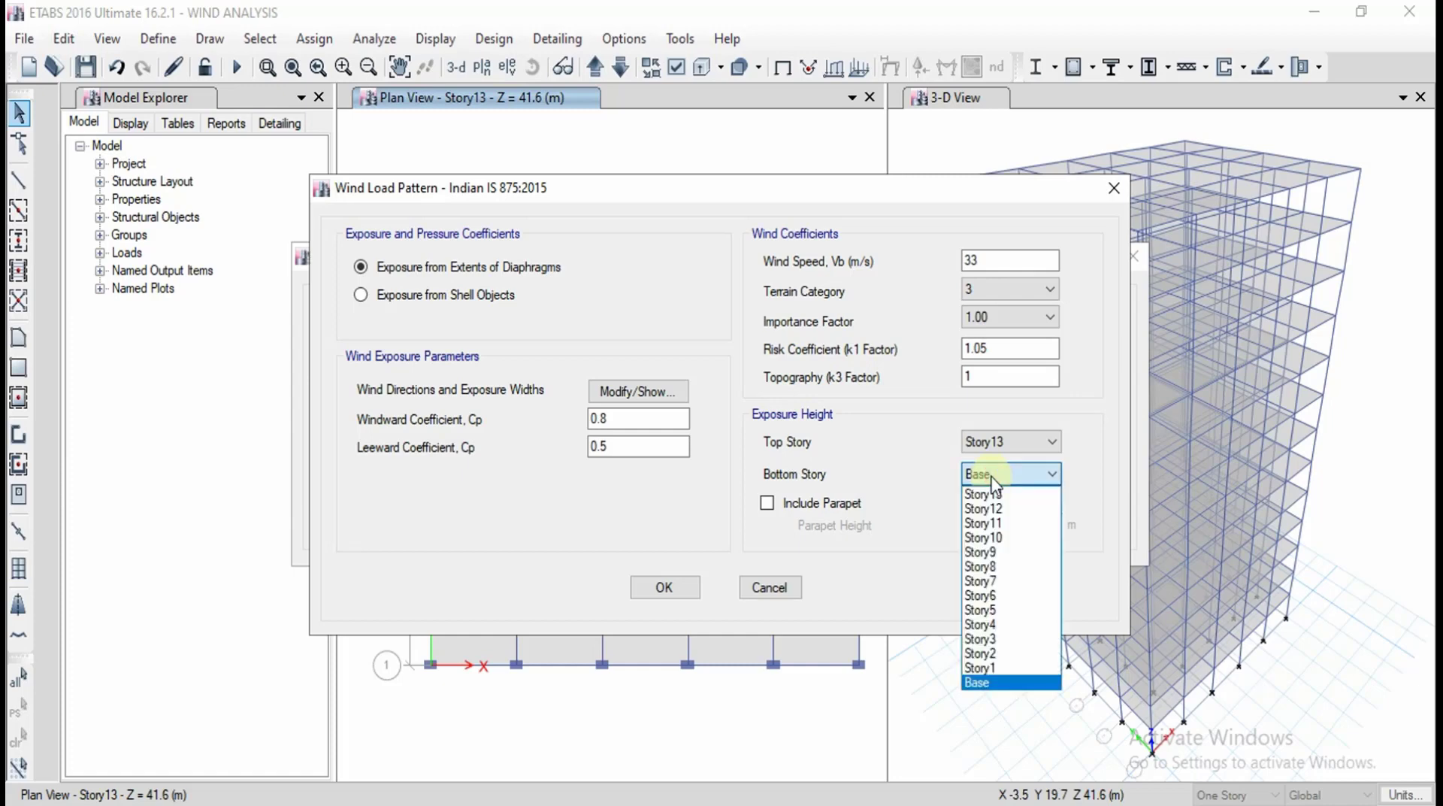
{"action": "left_click", "coordinate": [976, 668]}
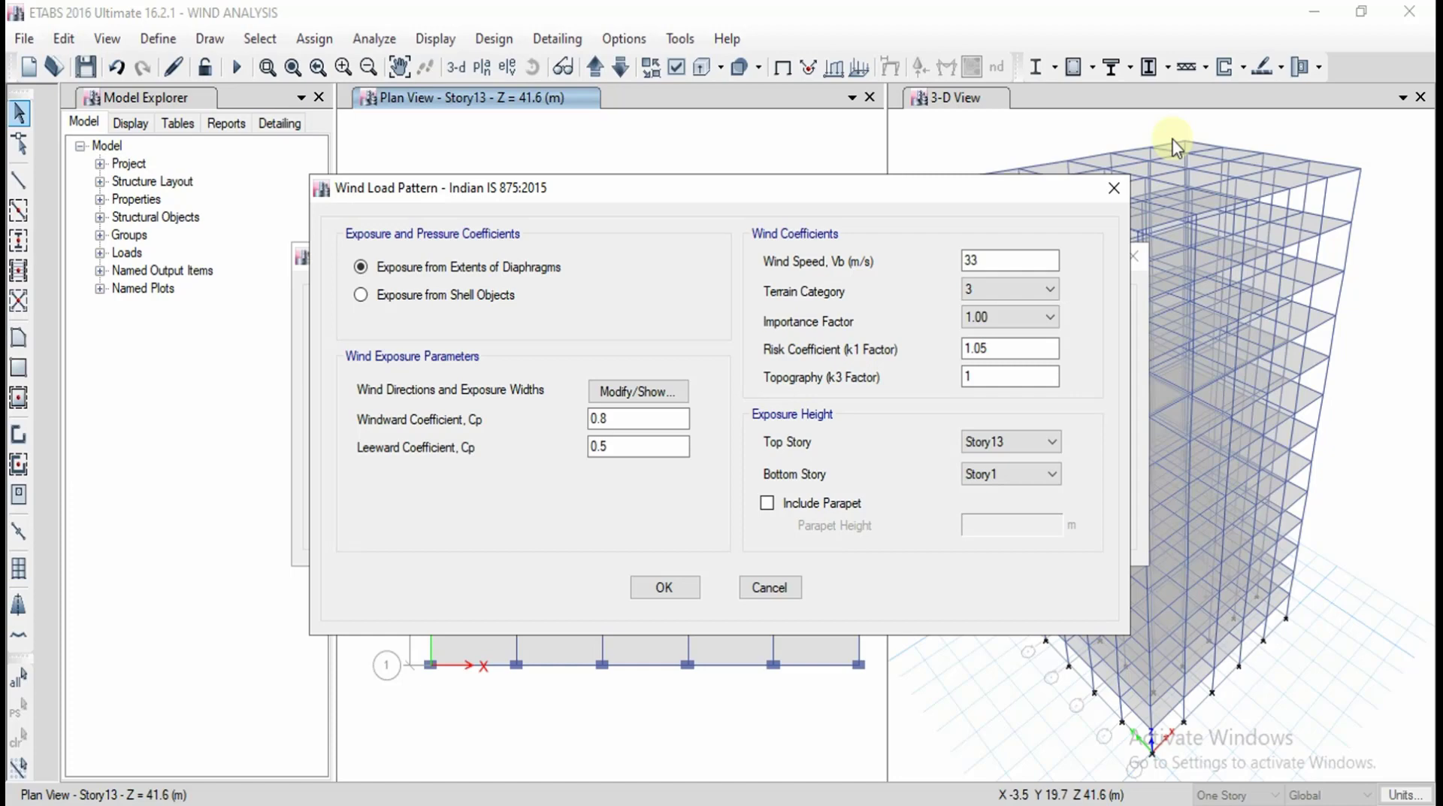
{"action": "left_click", "coordinate": [801, 504]}
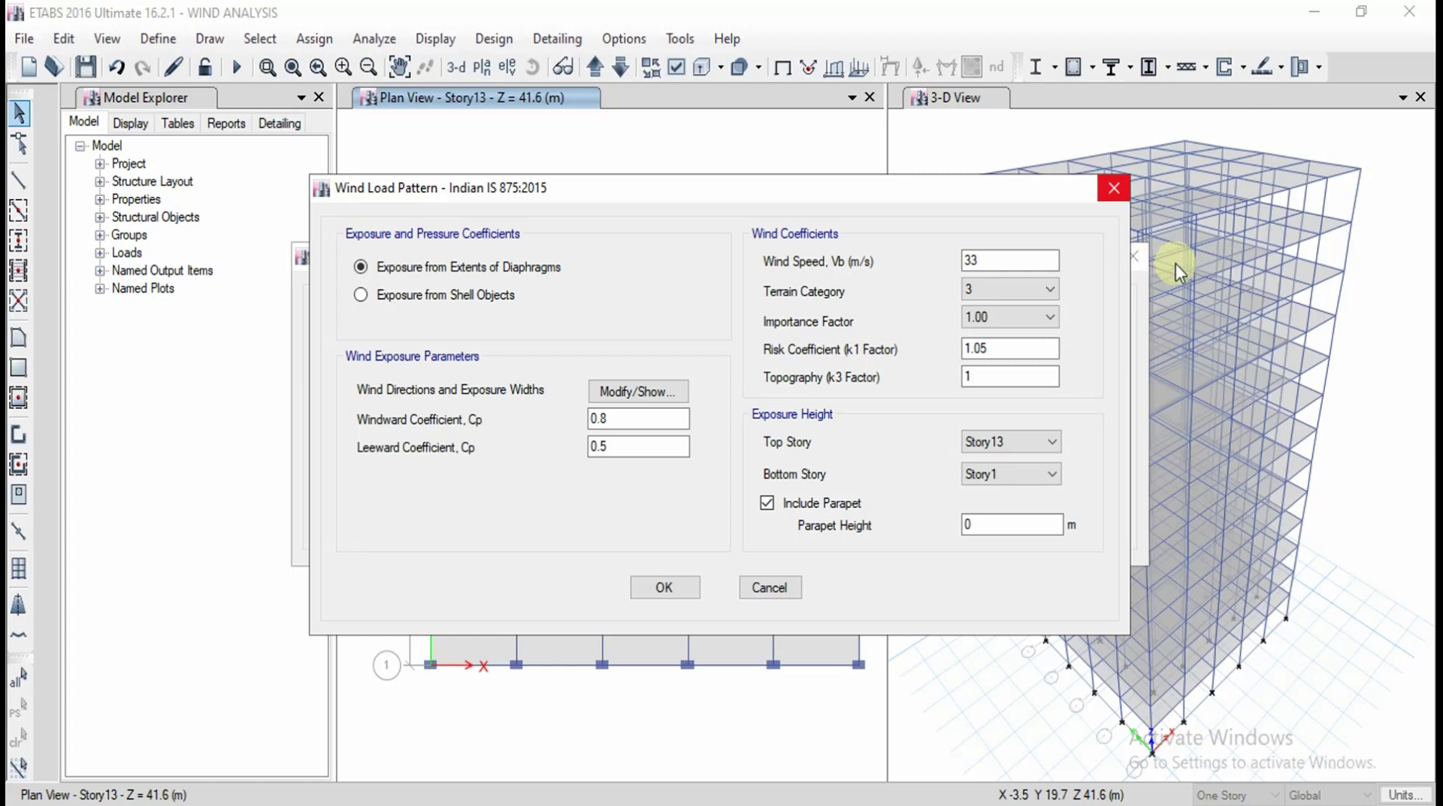
{"action": "left_click", "coordinate": [834, 504]}
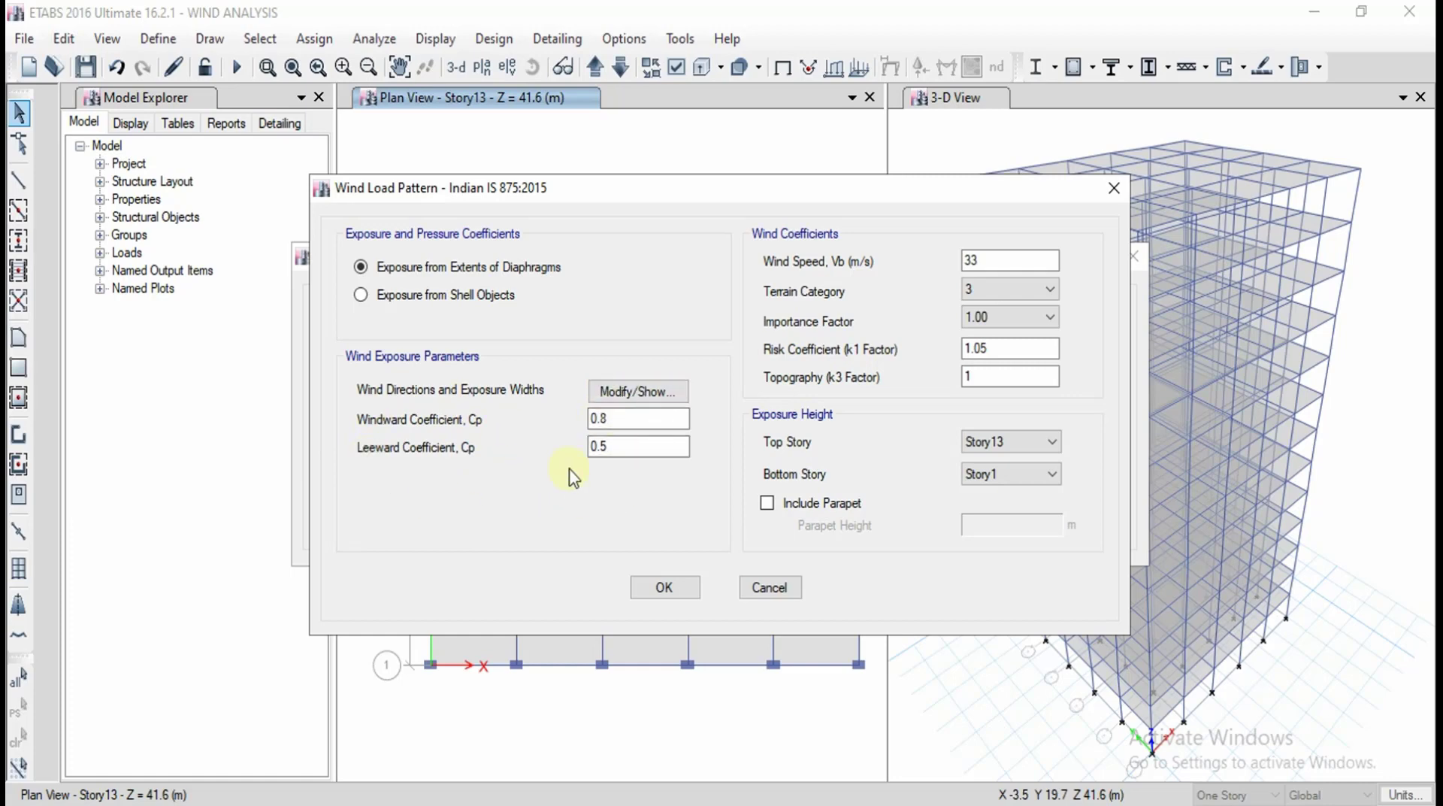
{"action": "left_click", "coordinate": [636, 418]}
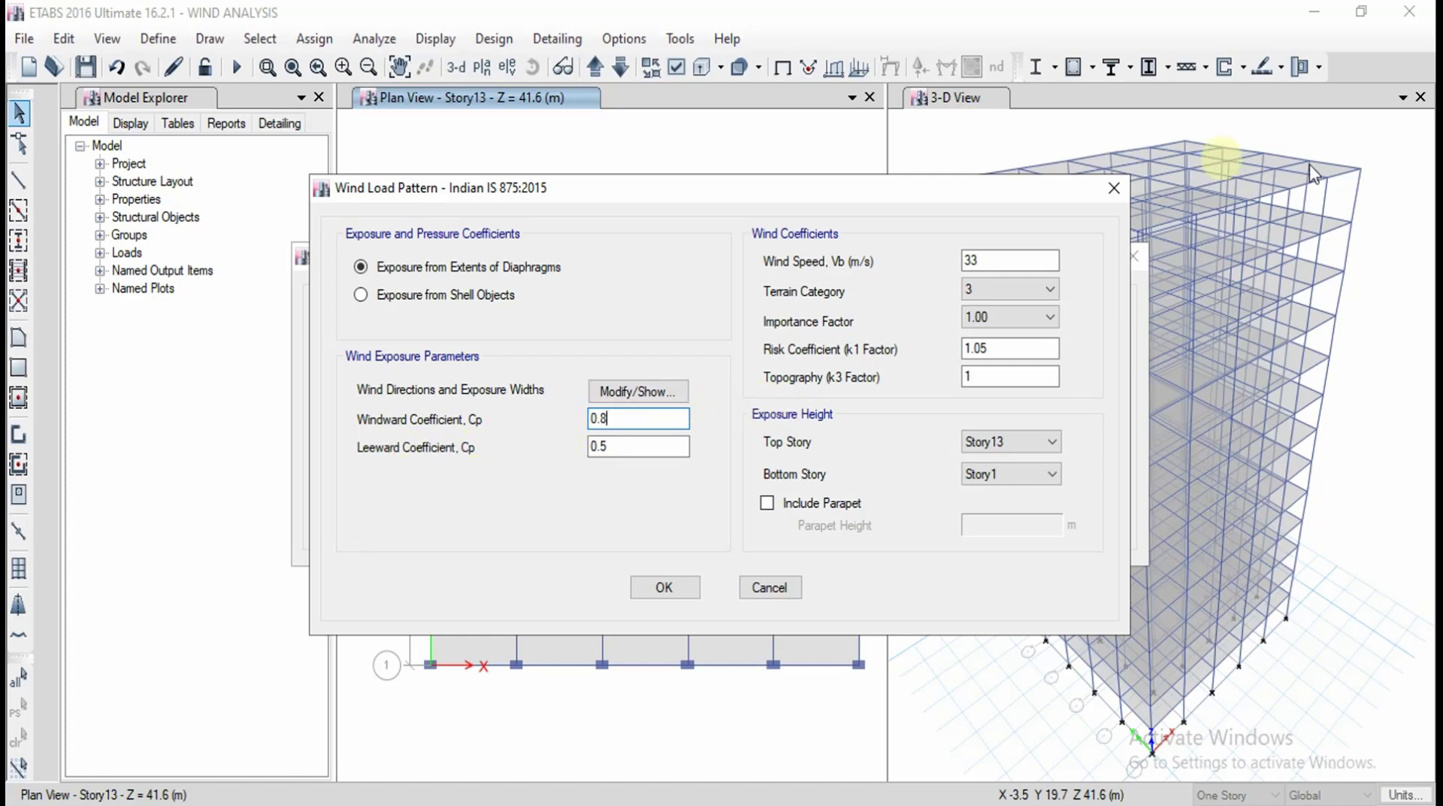
{"action": "left_click_drag", "start_coordinate": [832, 195], "coordinate": [635, 171]}
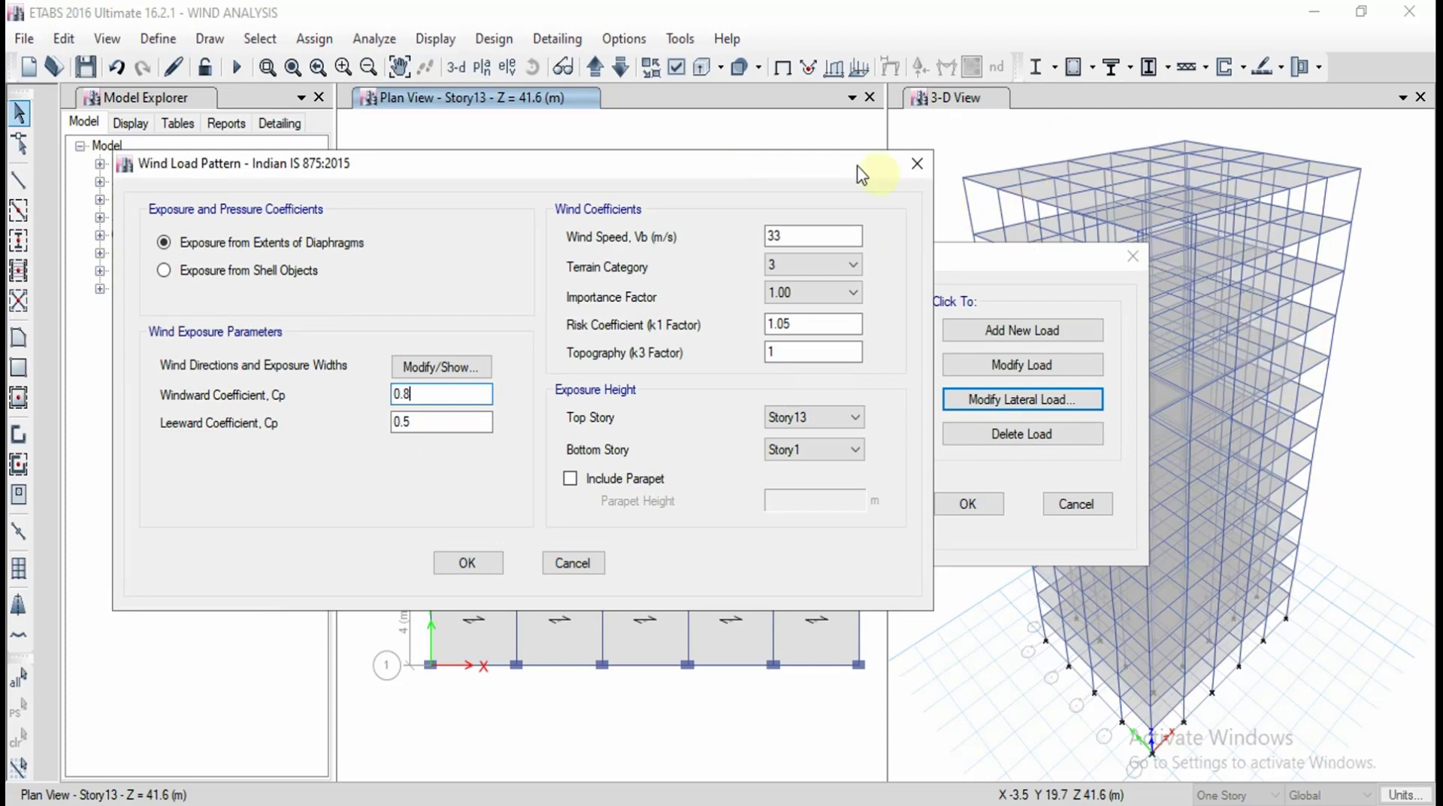
{"action": "left_click_drag", "start_coordinate": [825, 162], "coordinate": [1027, 178]}
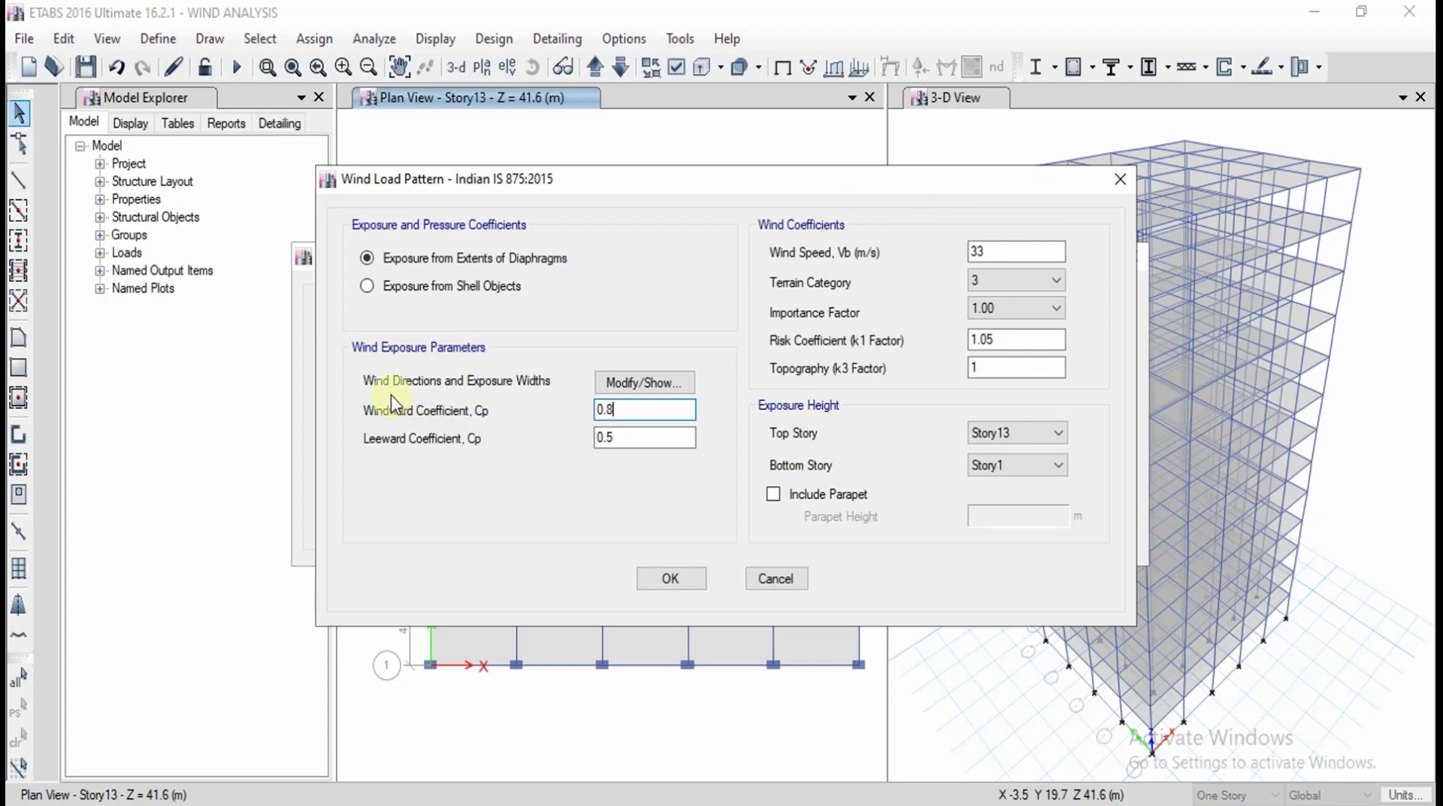
Set the wind direction angle of the WIND X pattern to 0 degrees and accept its wind load settings
{"action": "left_click", "coordinate": [602, 384]}
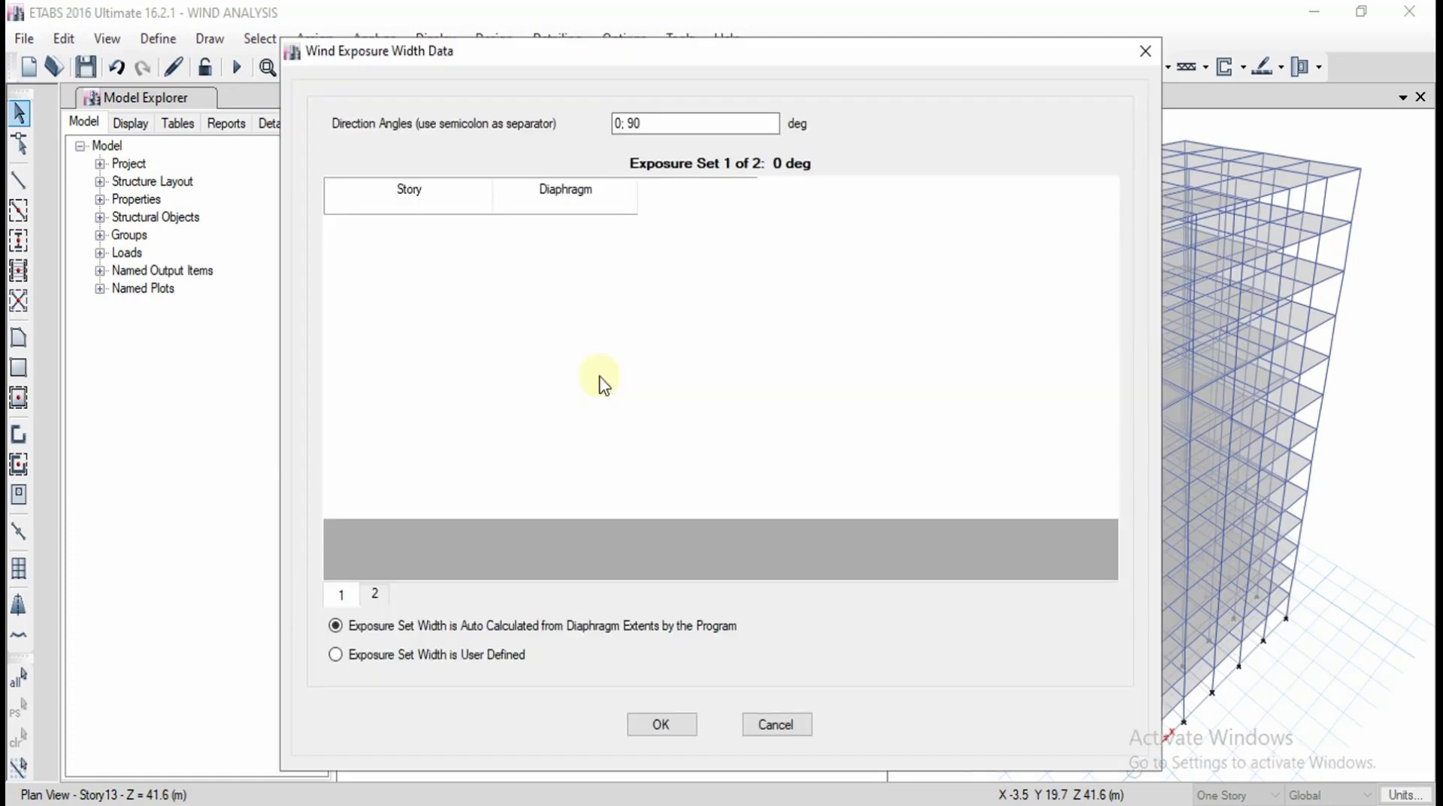
{"action": "left_click_drag", "start_coordinate": [681, 124], "coordinate": [574, 148]}
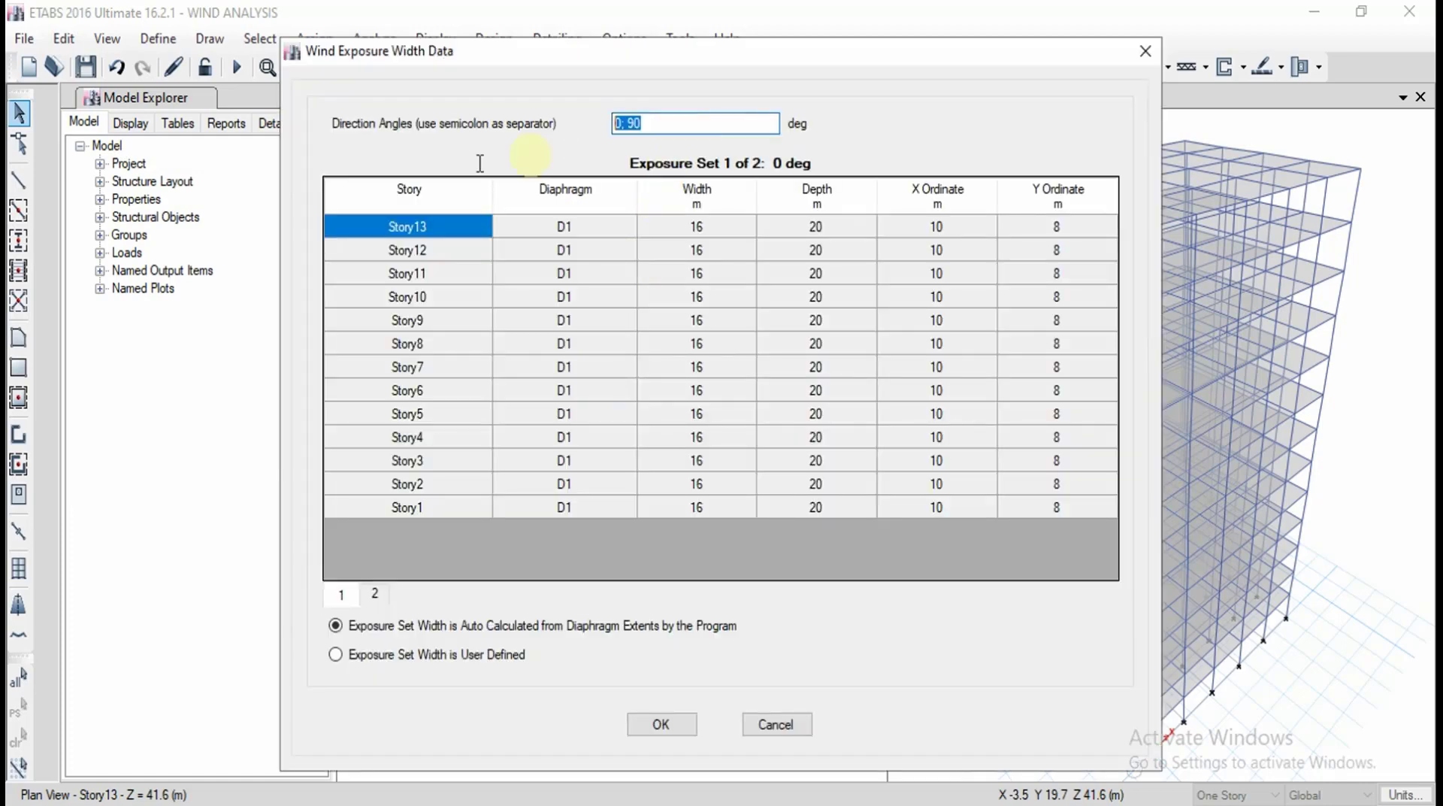
{"action": "type", "text": "0"}
{"action": "left_click", "coordinate": [660, 724]}
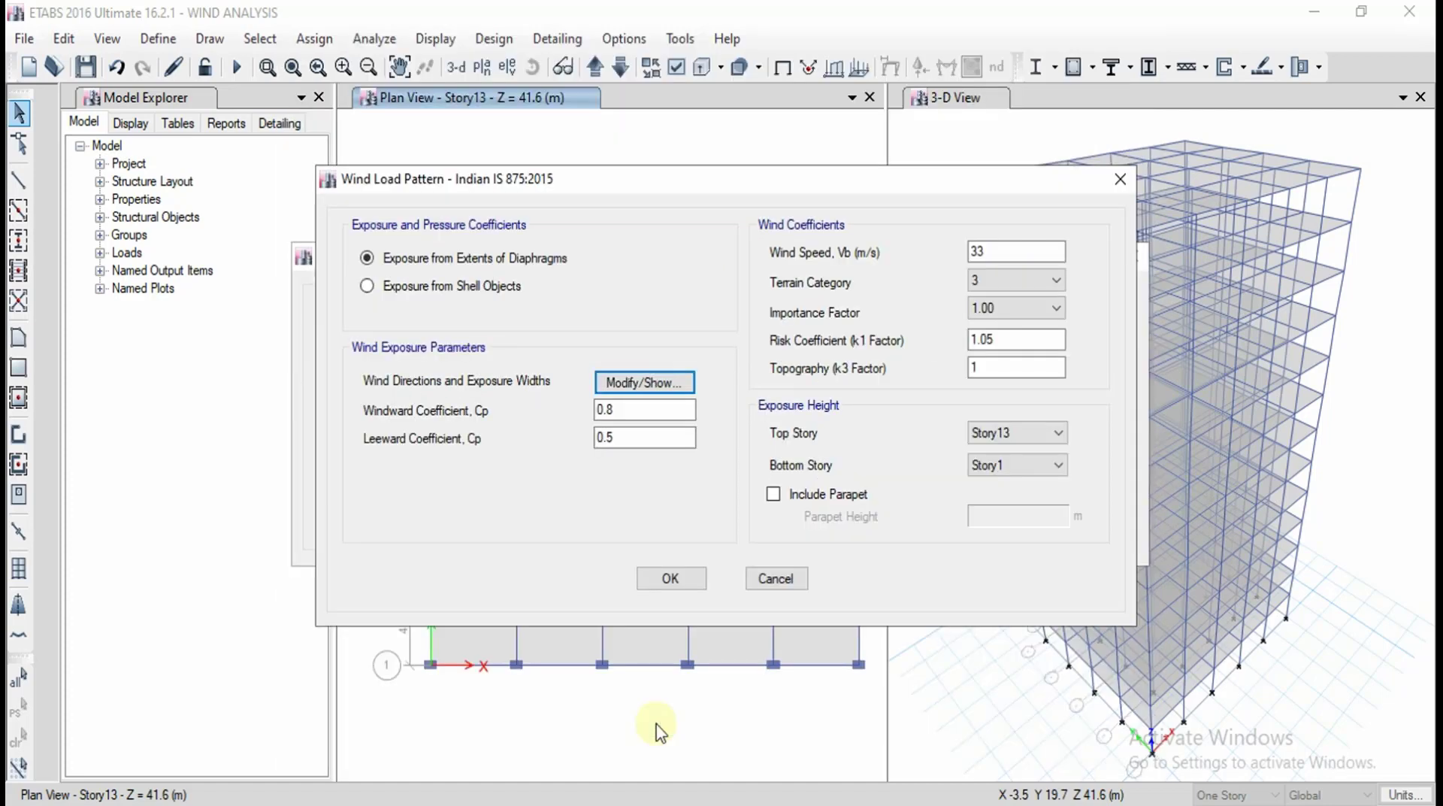
{"action": "left_click", "coordinate": [687, 580]}
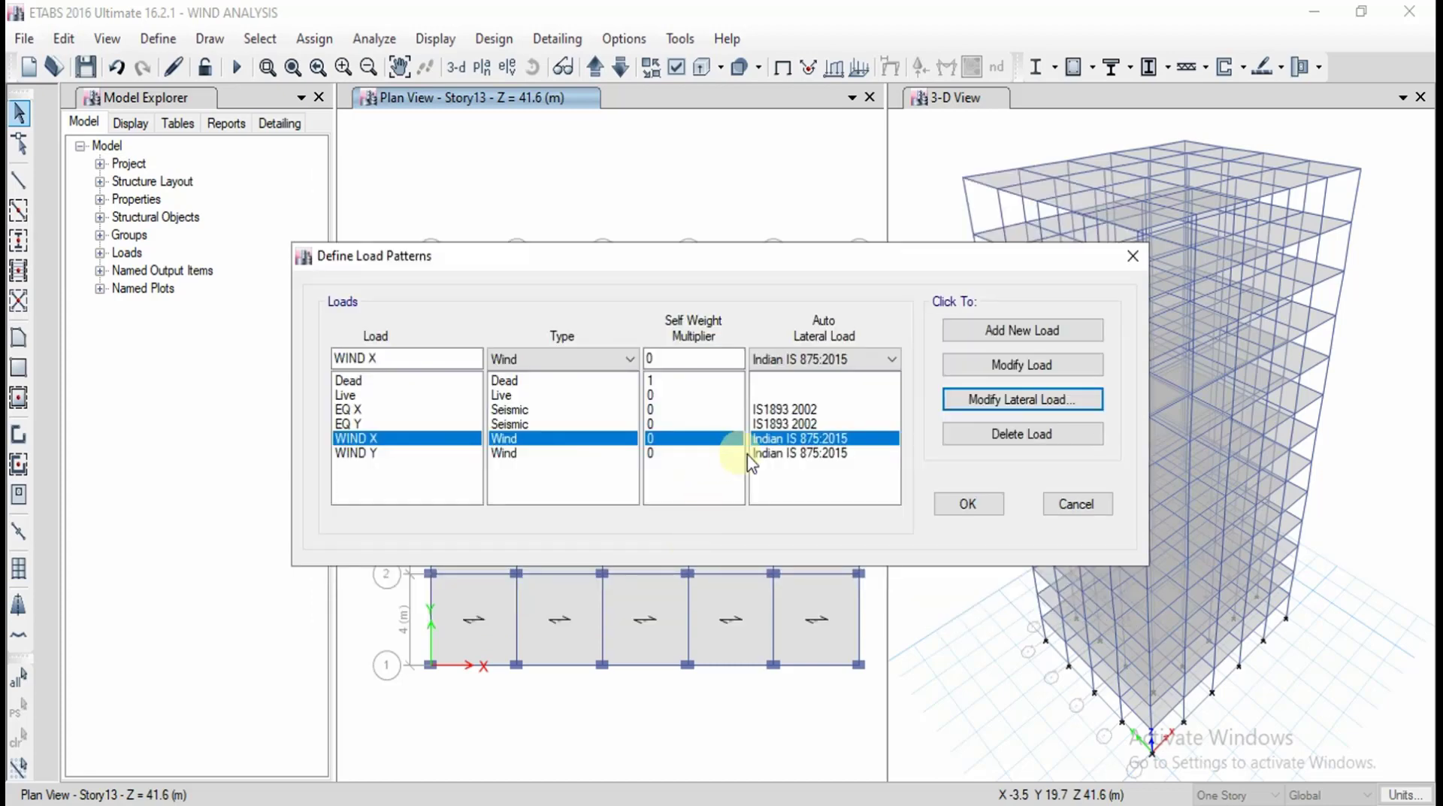
Review the wind coefficients and exposure height entered for the WIND X load pattern
{"action": "left_click", "coordinate": [785, 456]}
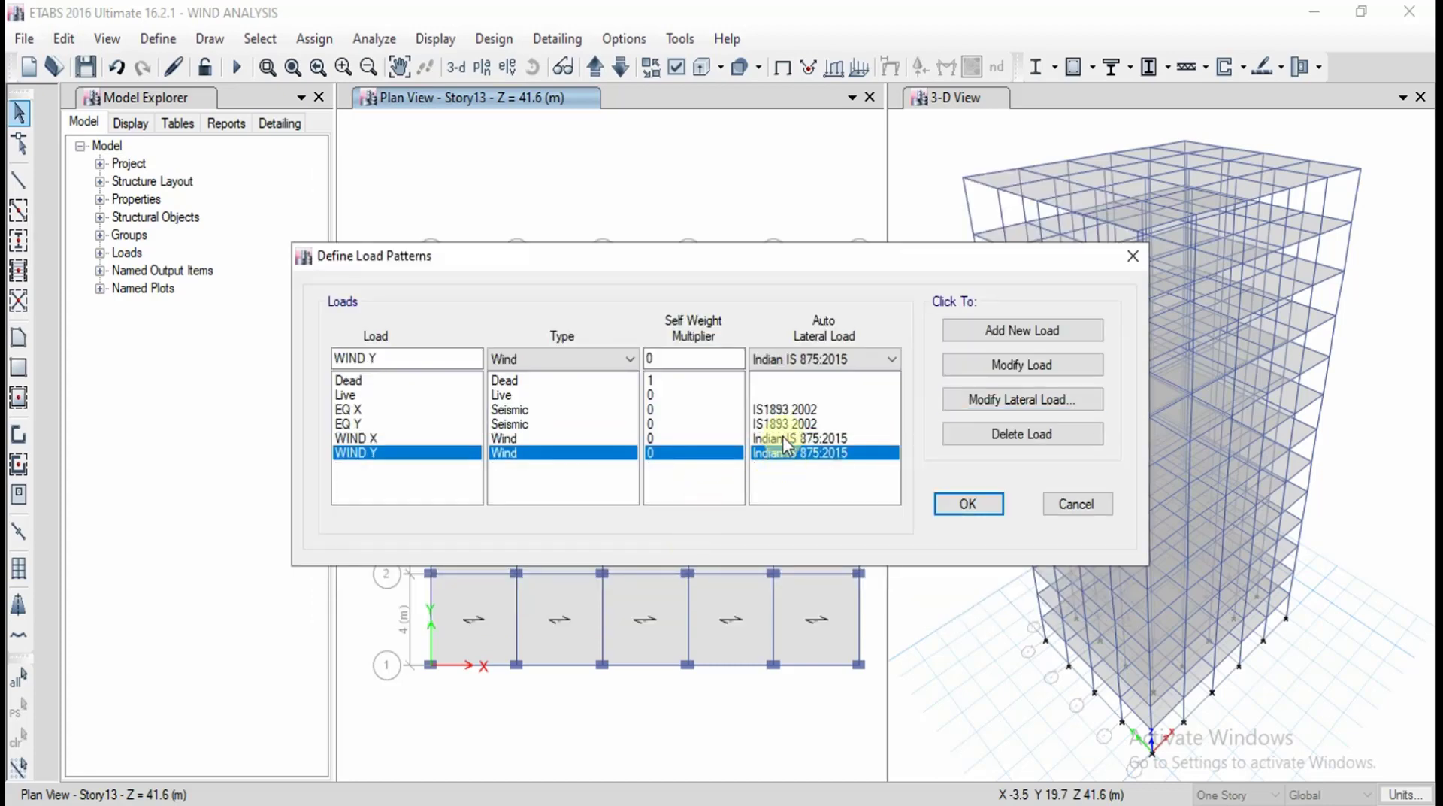
{"action": "left_click", "coordinate": [782, 437]}
{"action": "left_click", "coordinate": [993, 404]}
{"action": "double_click", "coordinate": [976, 261]}
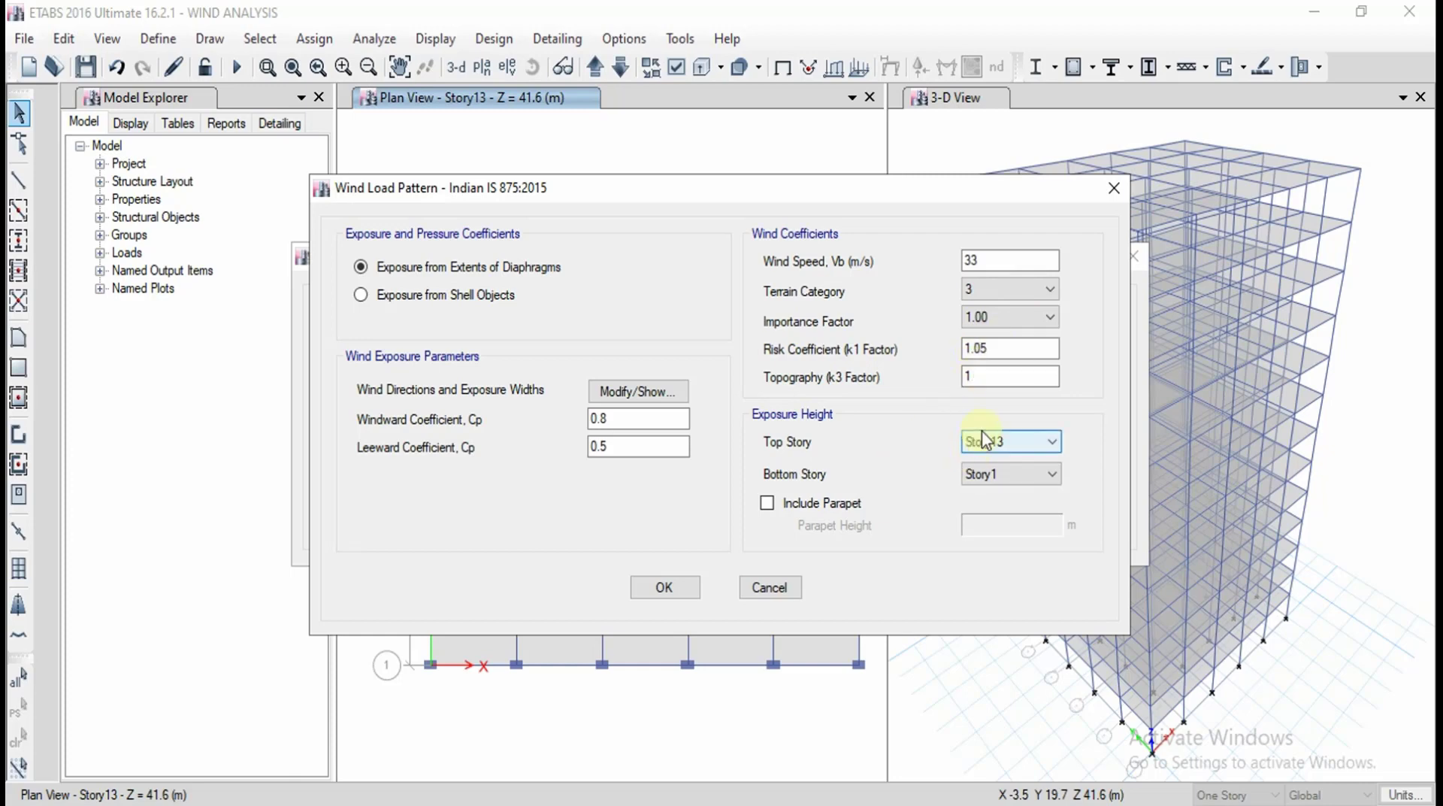
{"action": "left_click", "coordinate": [654, 591]}
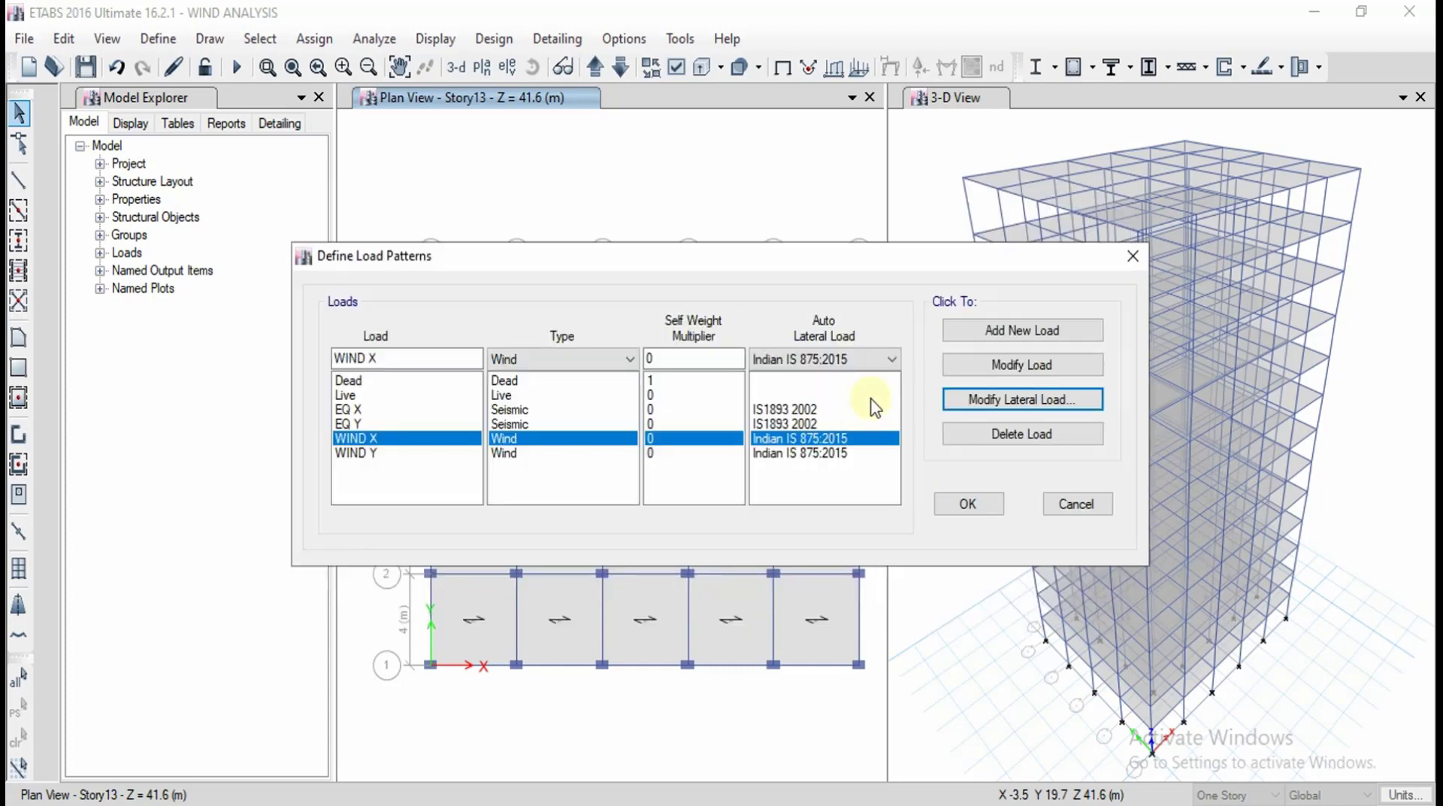
Modify the lateral load of the WIND Y pattern with a wind speed of 33 m/s and terrain category 3
{"action": "left_click", "coordinate": [859, 453]}
{"action": "left_click", "coordinate": [1017, 402]}
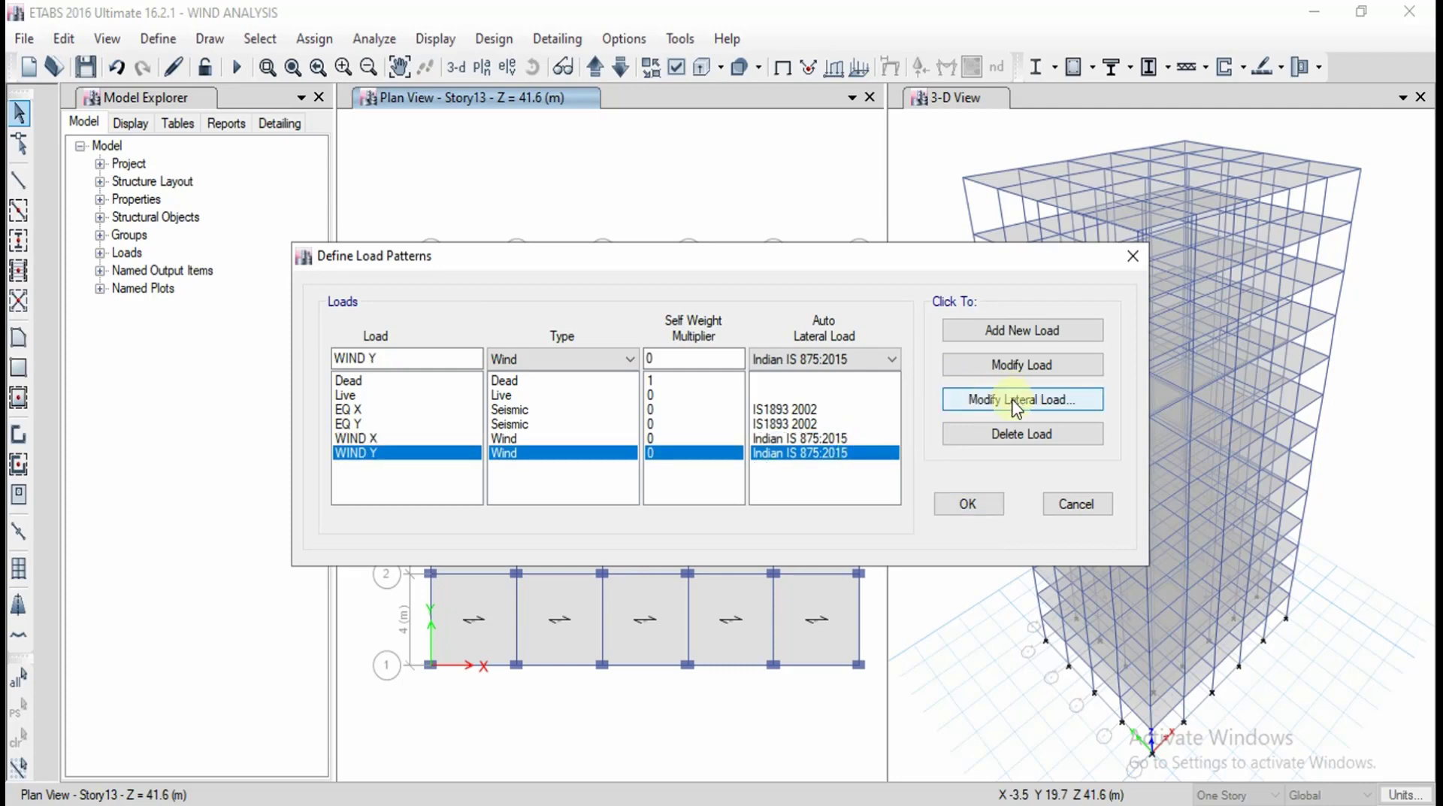
{"action": "left_click", "coordinate": [1015, 260]}
{"action": "left_click_drag", "start_coordinate": [1014, 261], "coordinate": [969, 260]}
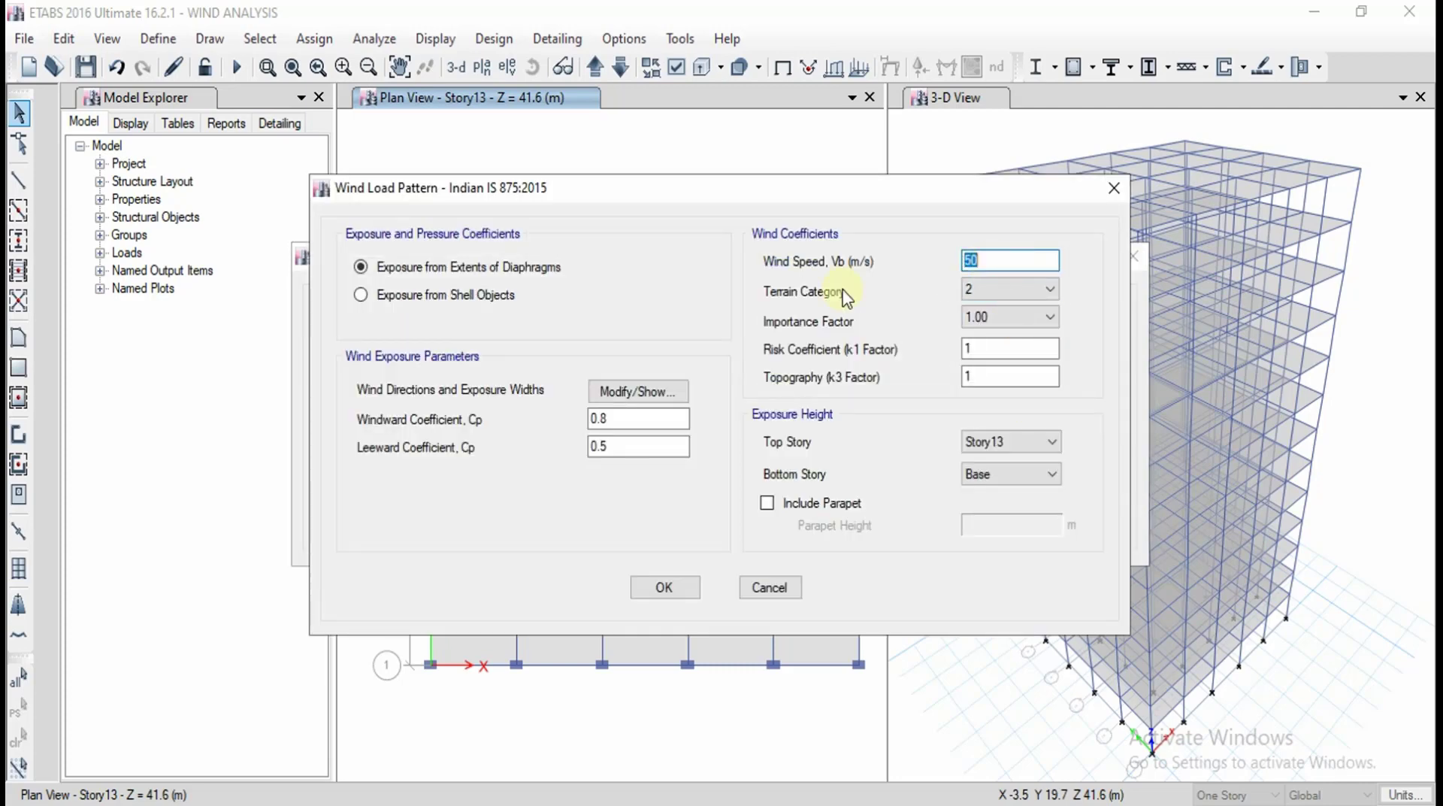
{"action": "type", "text": "33"}
{"action": "left_click", "coordinate": [968, 289]}
{"action": "left_click", "coordinate": [970, 342]}
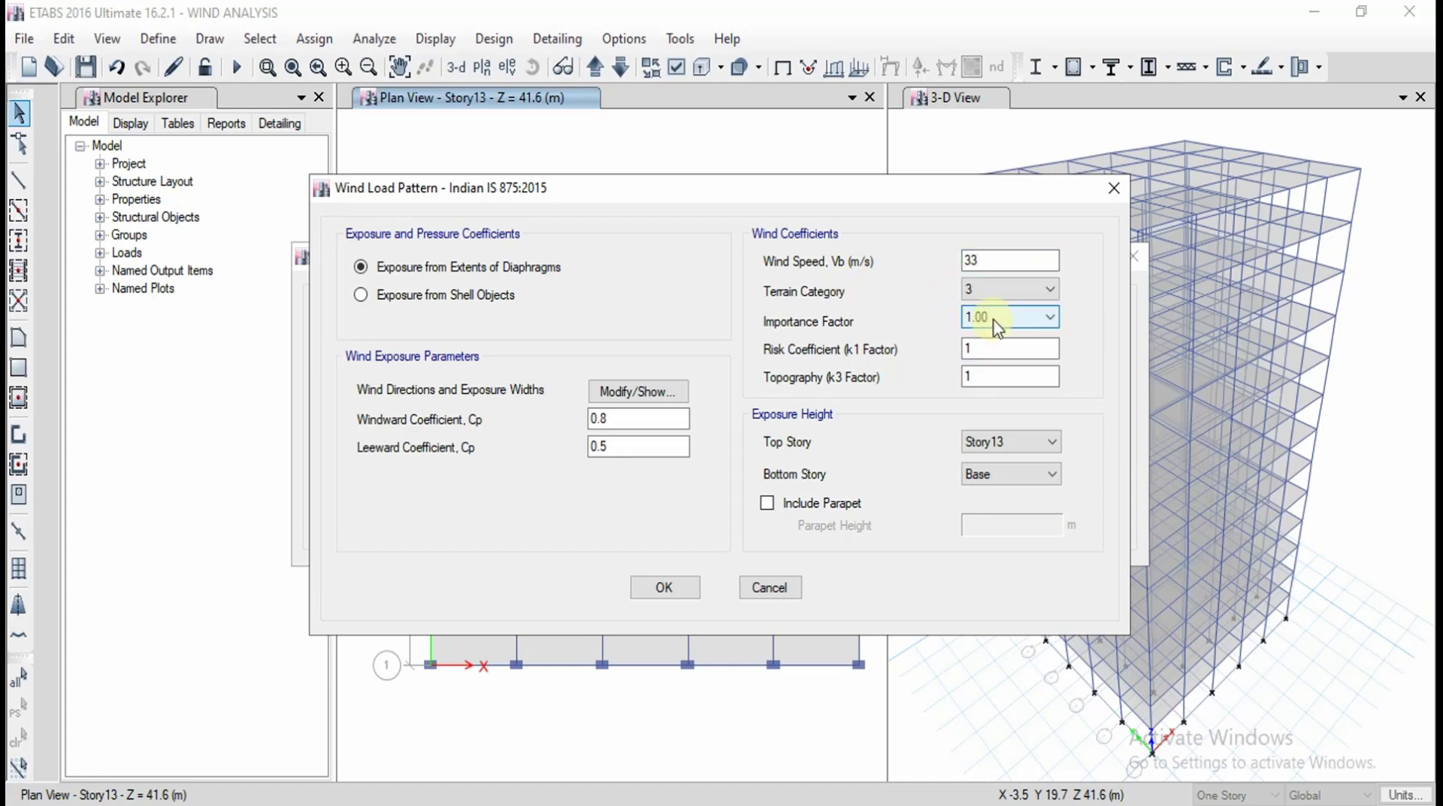
Give WIND Y an importance factor of 1.00, a risk coefficient of 1.05 and Story1 as the bottom story
{"action": "left_click", "coordinate": [993, 317]}
{"action": "left_click", "coordinate": [987, 332]}
{"action": "left_click", "coordinate": [987, 351]}
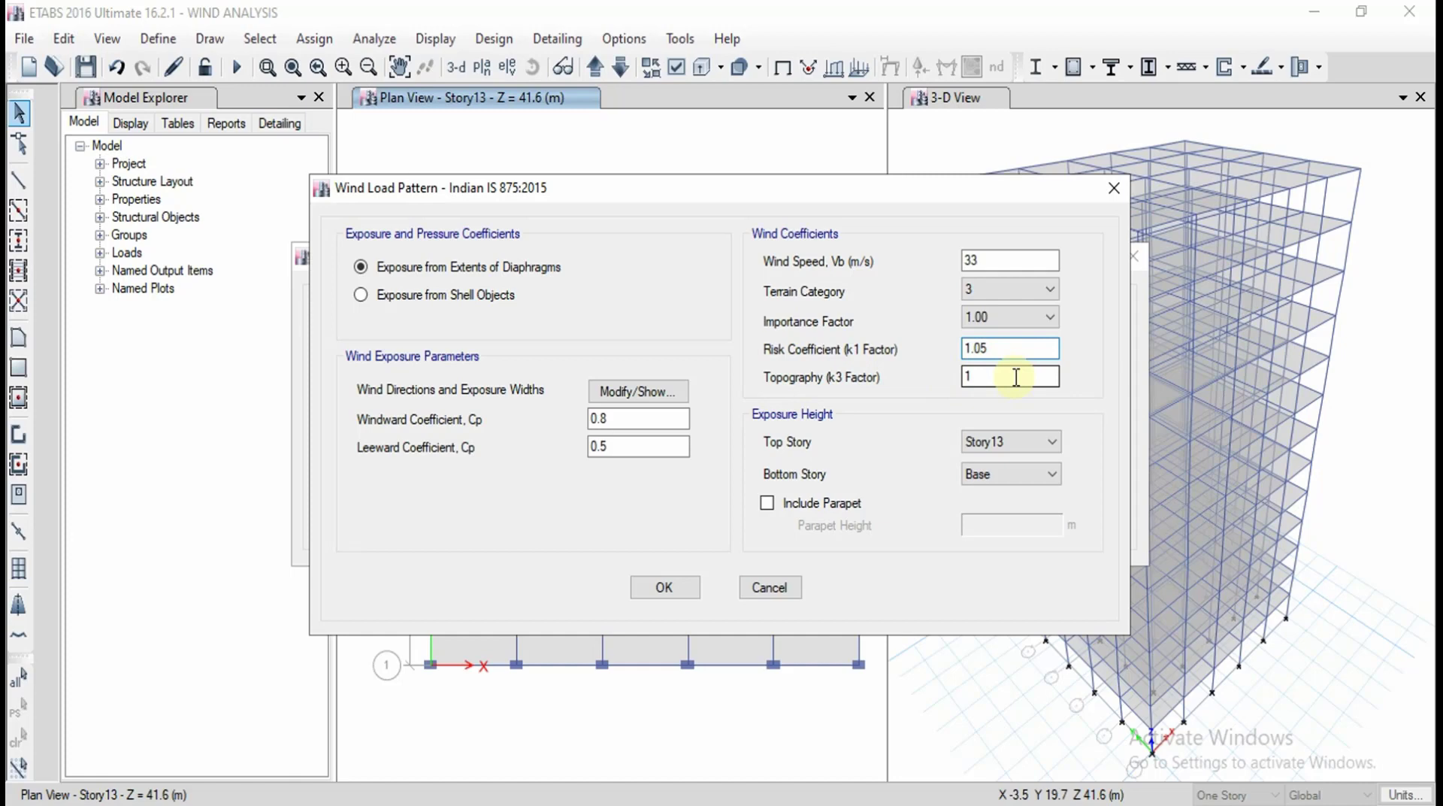
{"action": "left_click", "coordinate": [984, 474]}
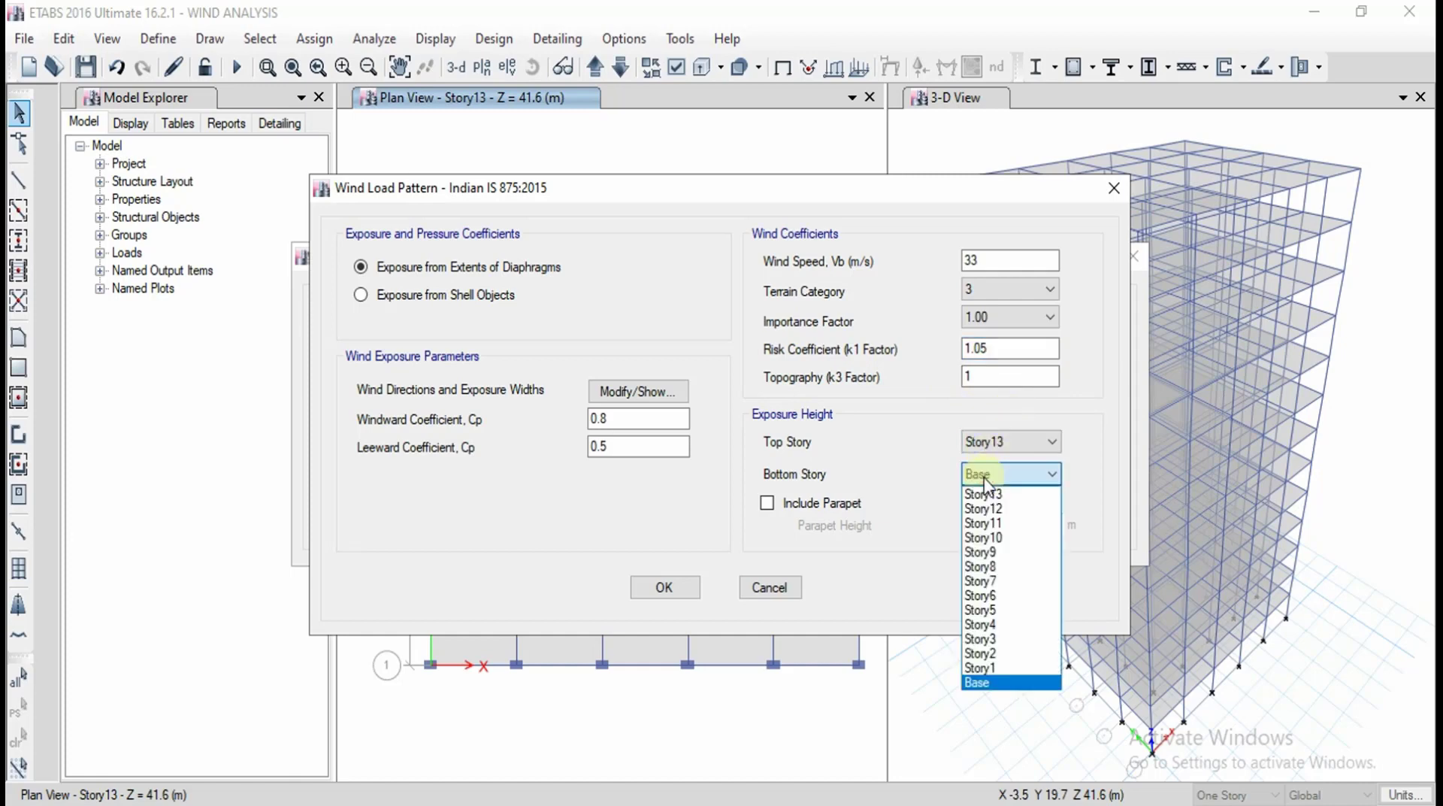
{"action": "left_click", "coordinate": [981, 667]}
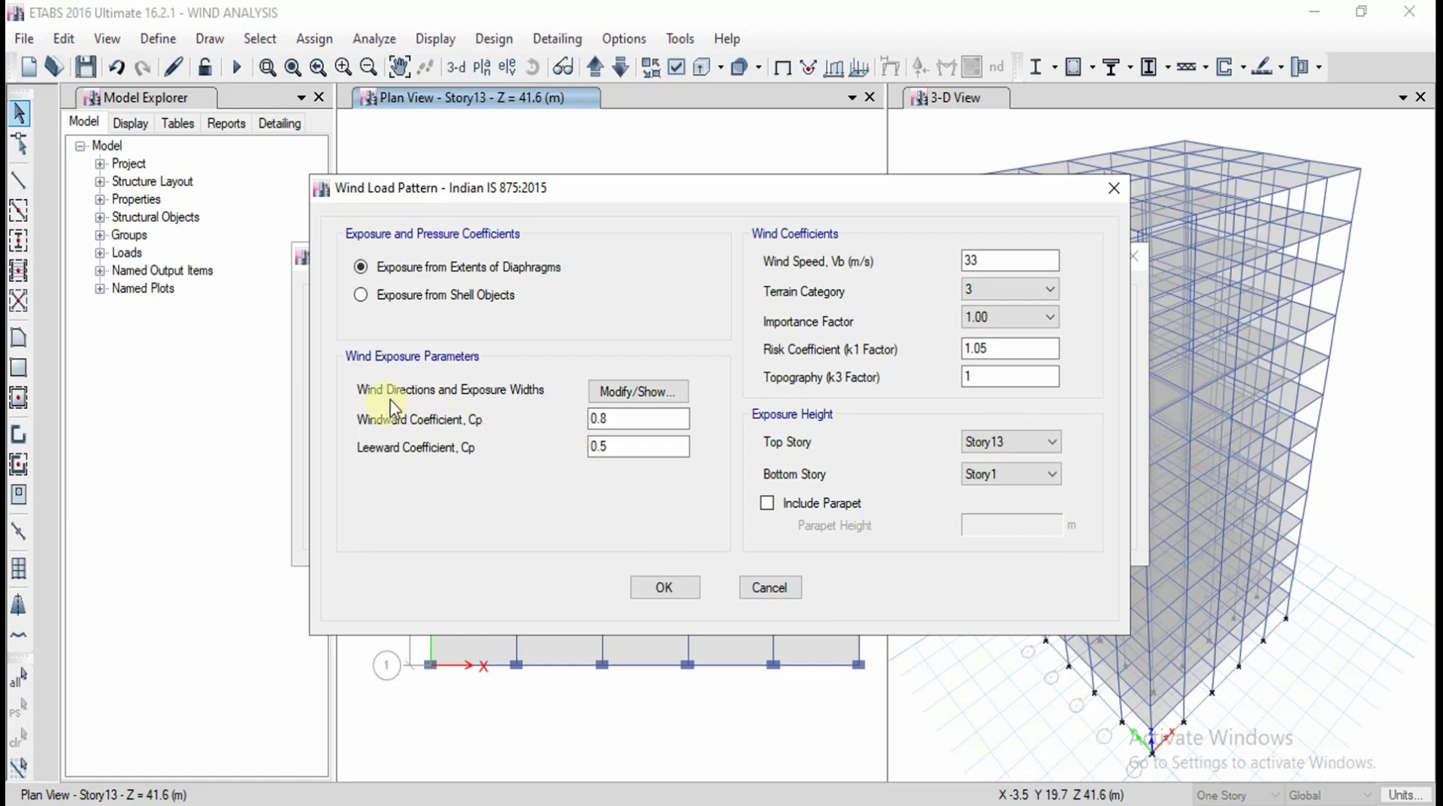
Set the WIND Y direction angle to 90 degrees and accept the load pattern definitions
{"action": "left_click", "coordinate": [647, 390]}
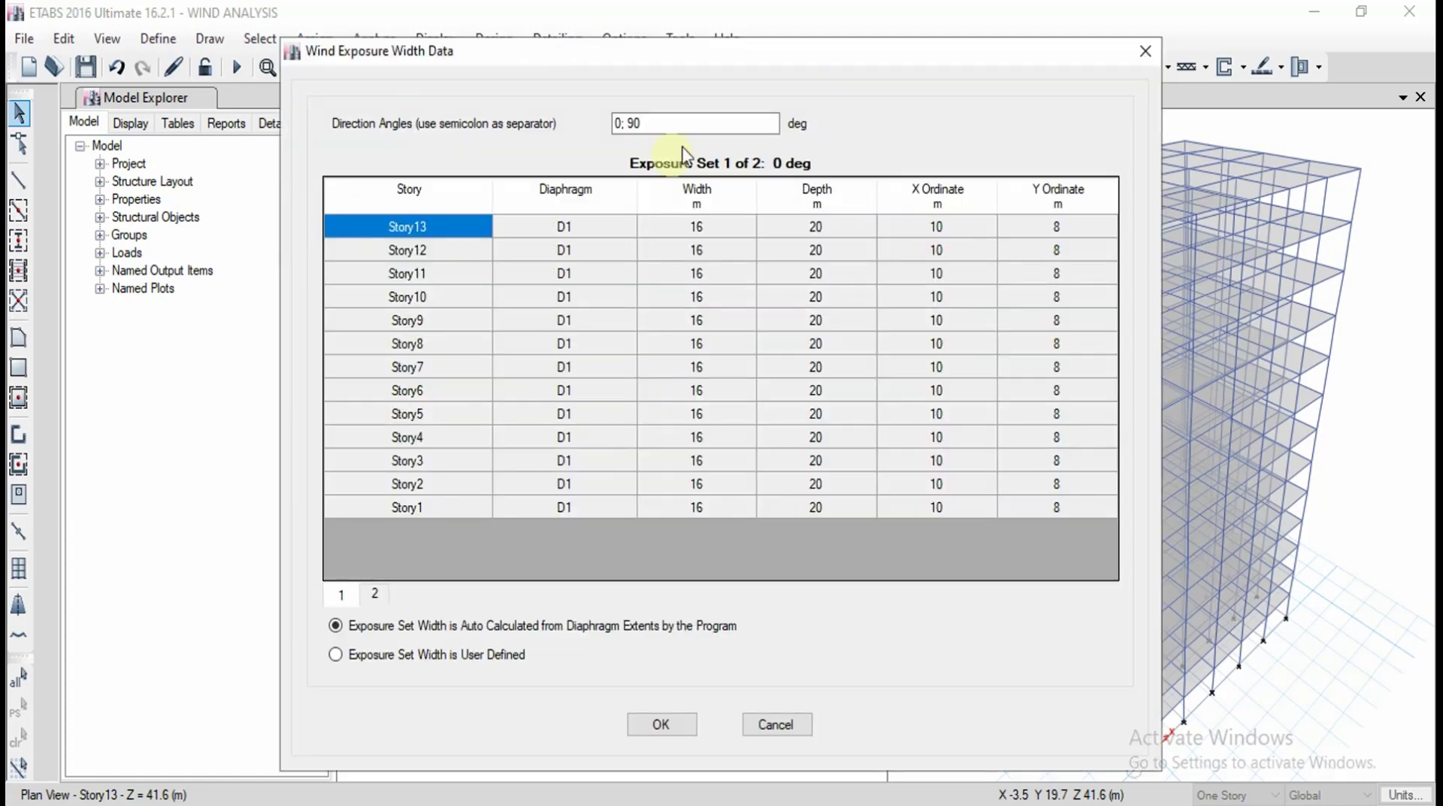
{"action": "left_click_drag", "start_coordinate": [686, 123], "coordinate": [556, 142]}
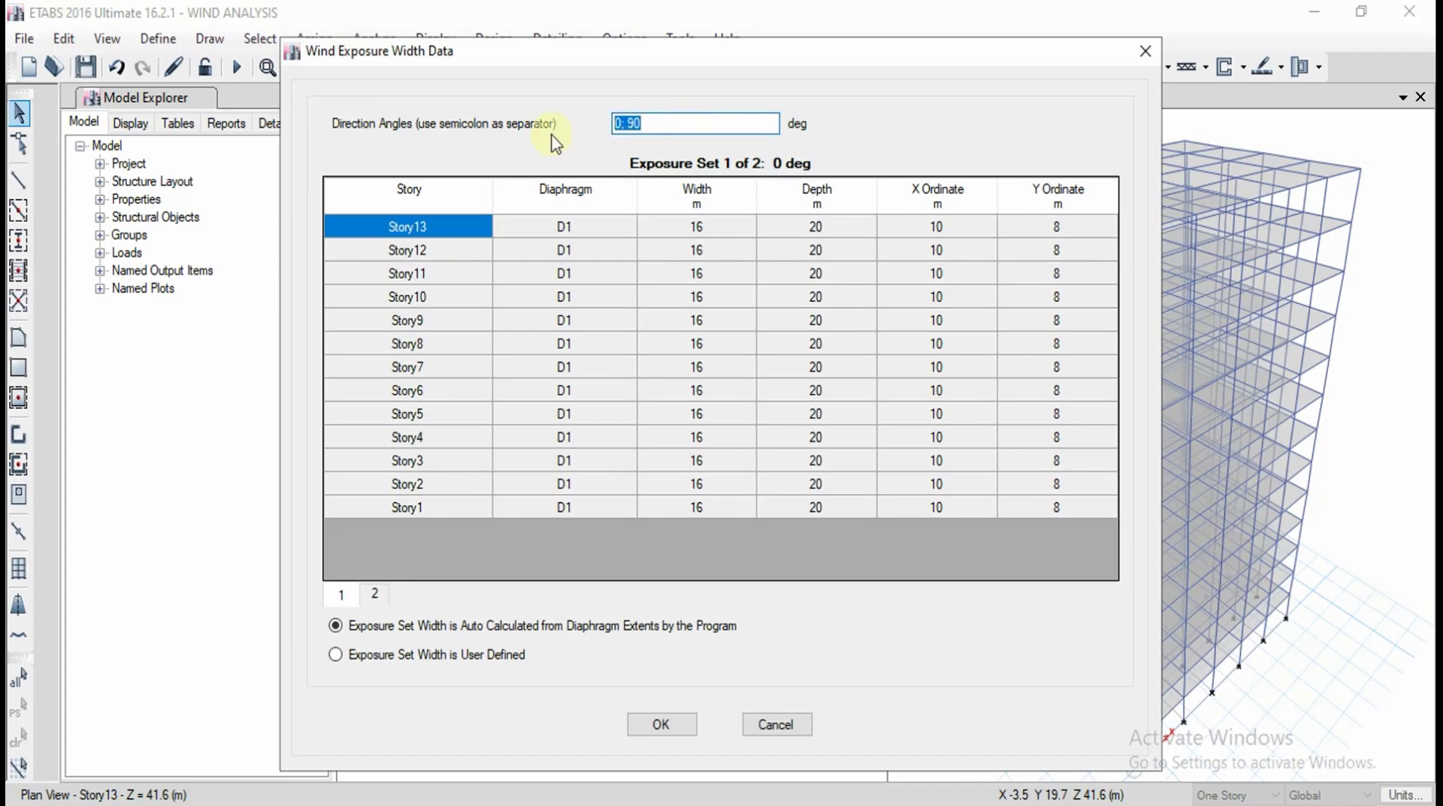
{"action": "type", "text": "90"}
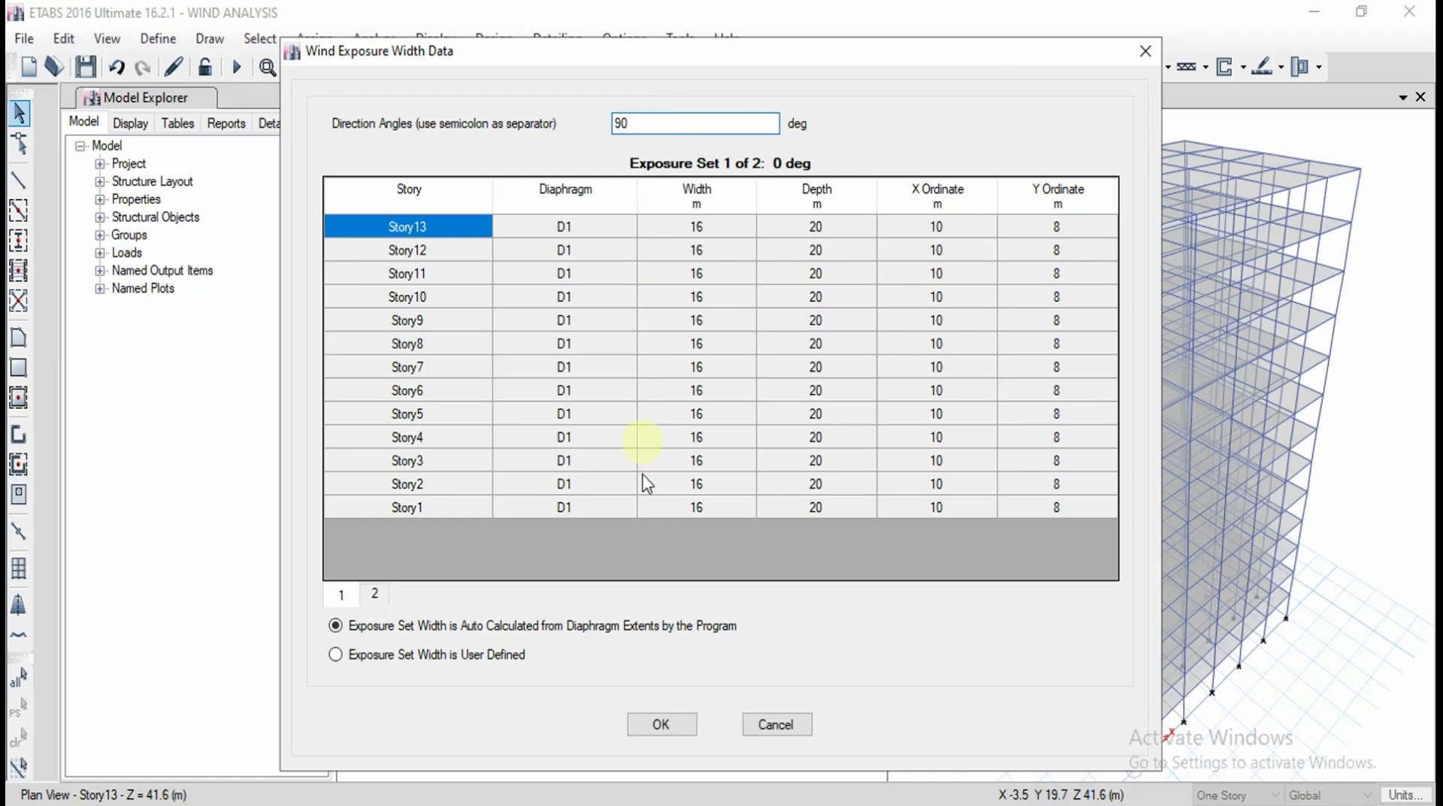
{"action": "left_click", "coordinate": [651, 726]}
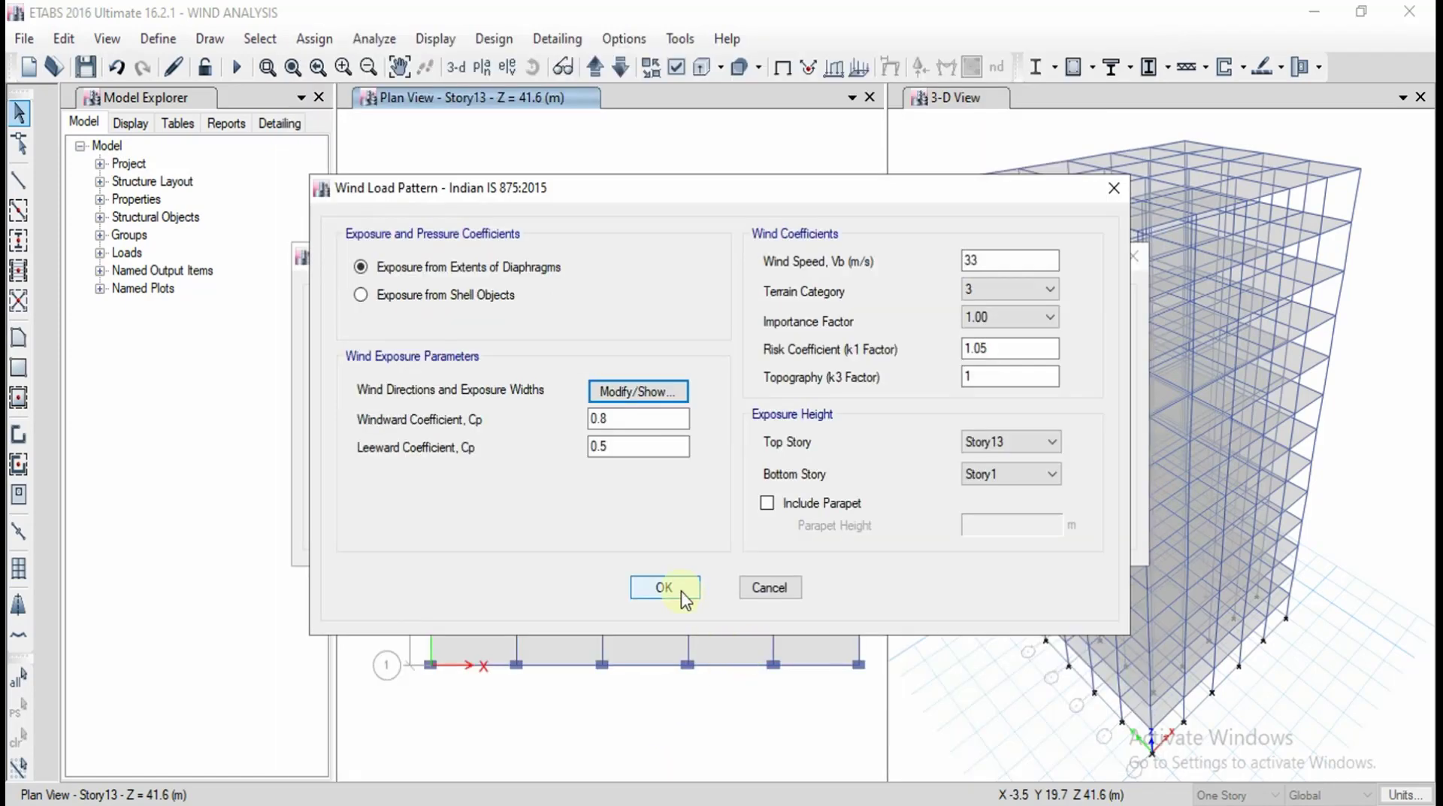
{"action": "left_click", "coordinate": [679, 594]}
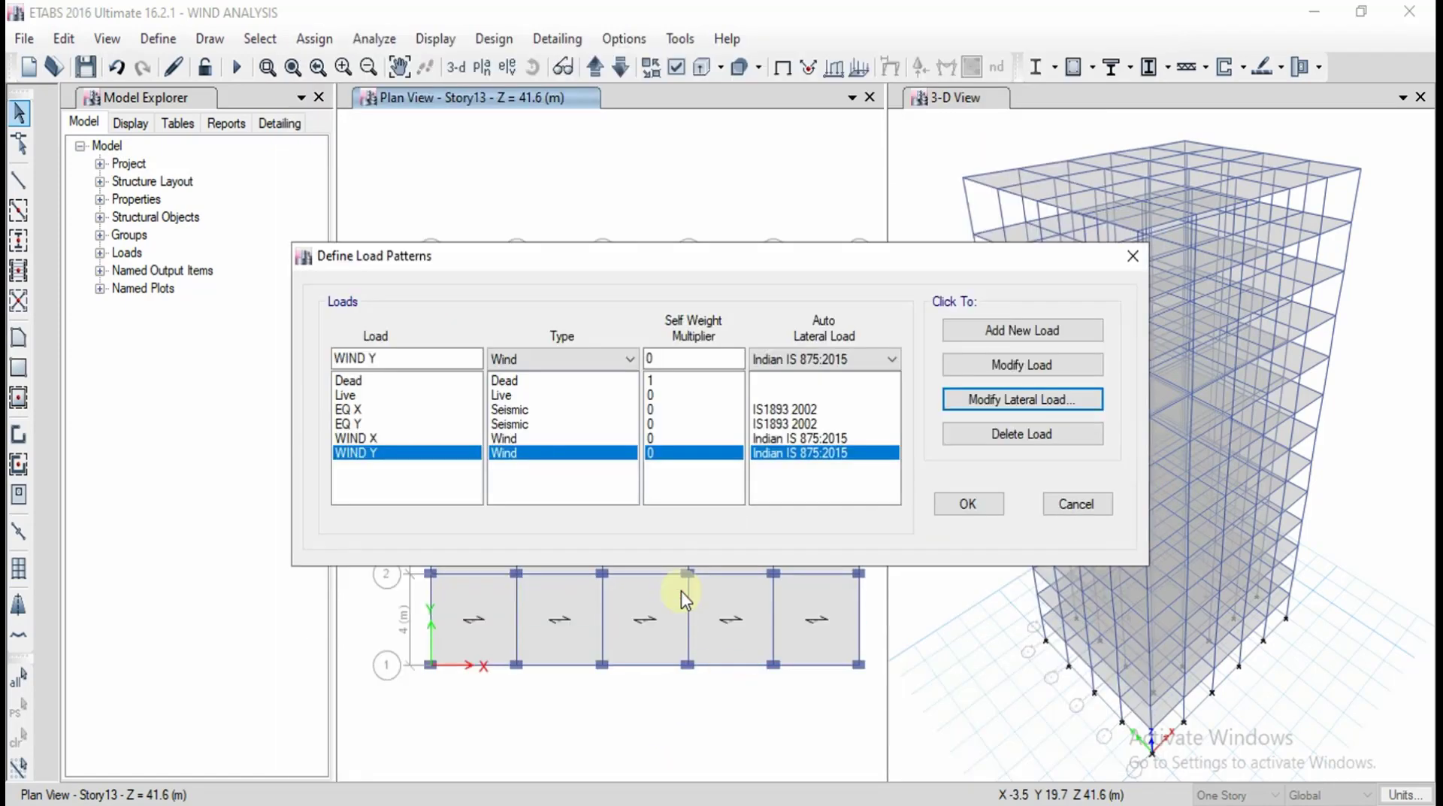
{"action": "left_click", "coordinate": [968, 505]}
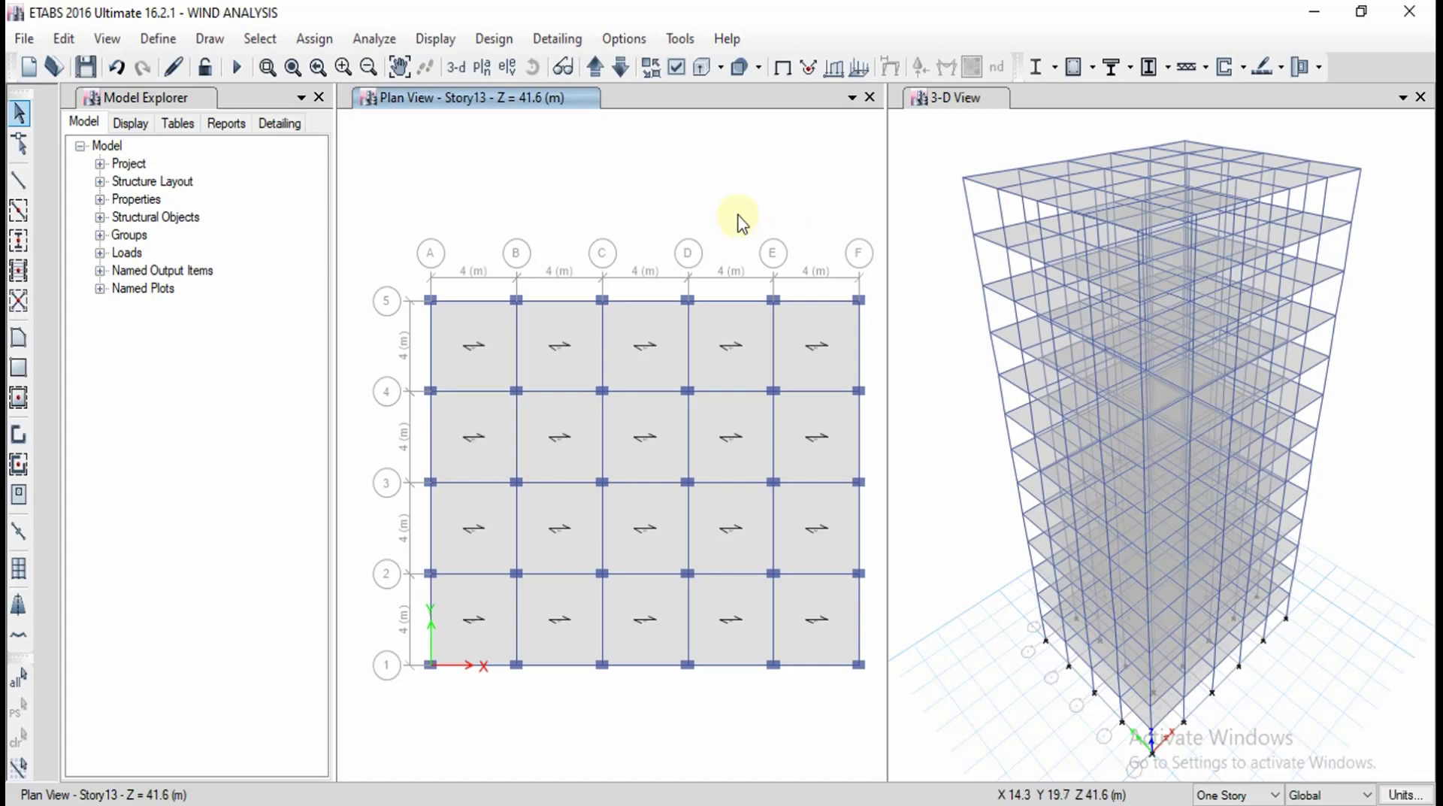
Select the whole model in the 3-D view, auto draw cladding around the building using floors, and clear the selection
{"action": "left_click", "coordinate": [945, 235]}
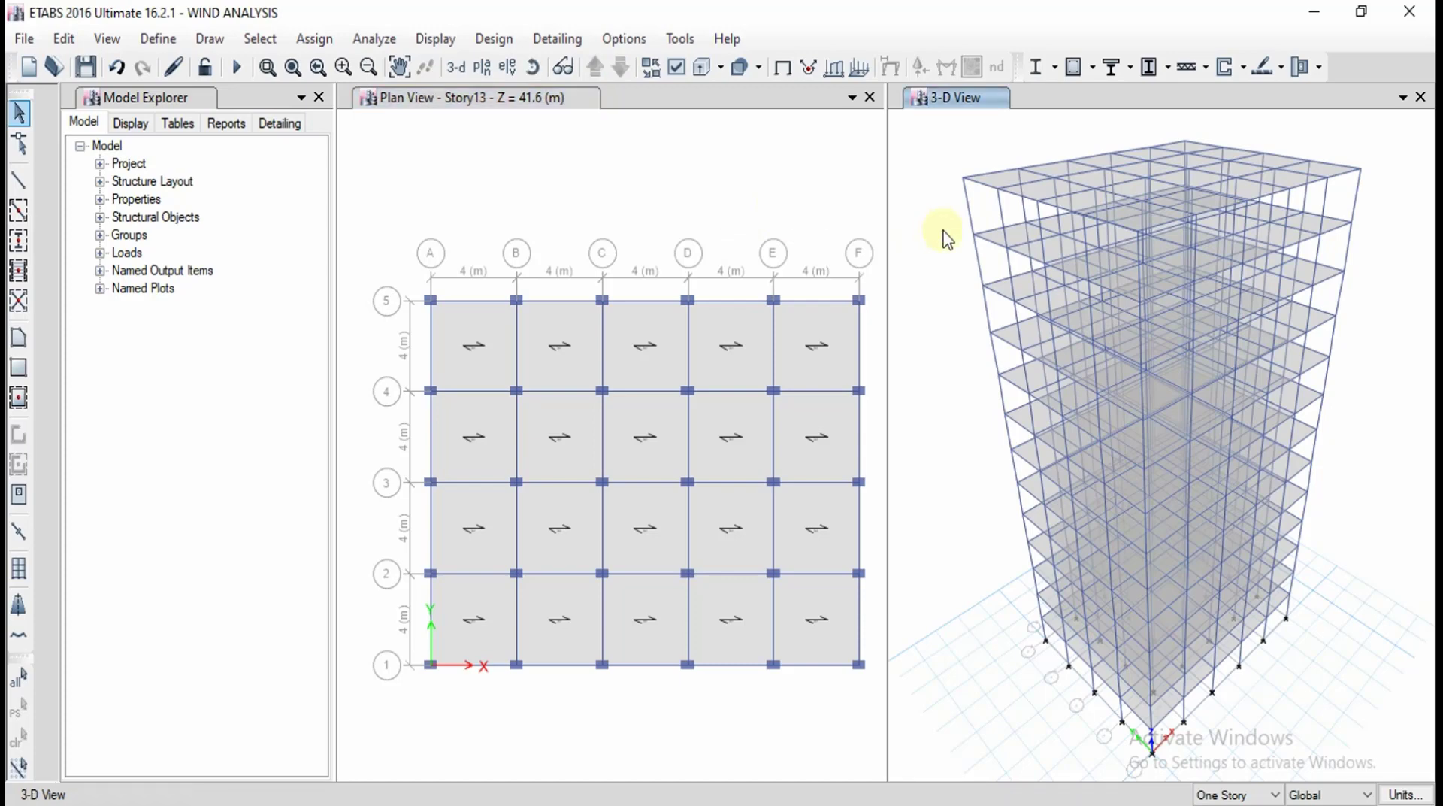
{"action": "key", "text": "ctrl+a"}
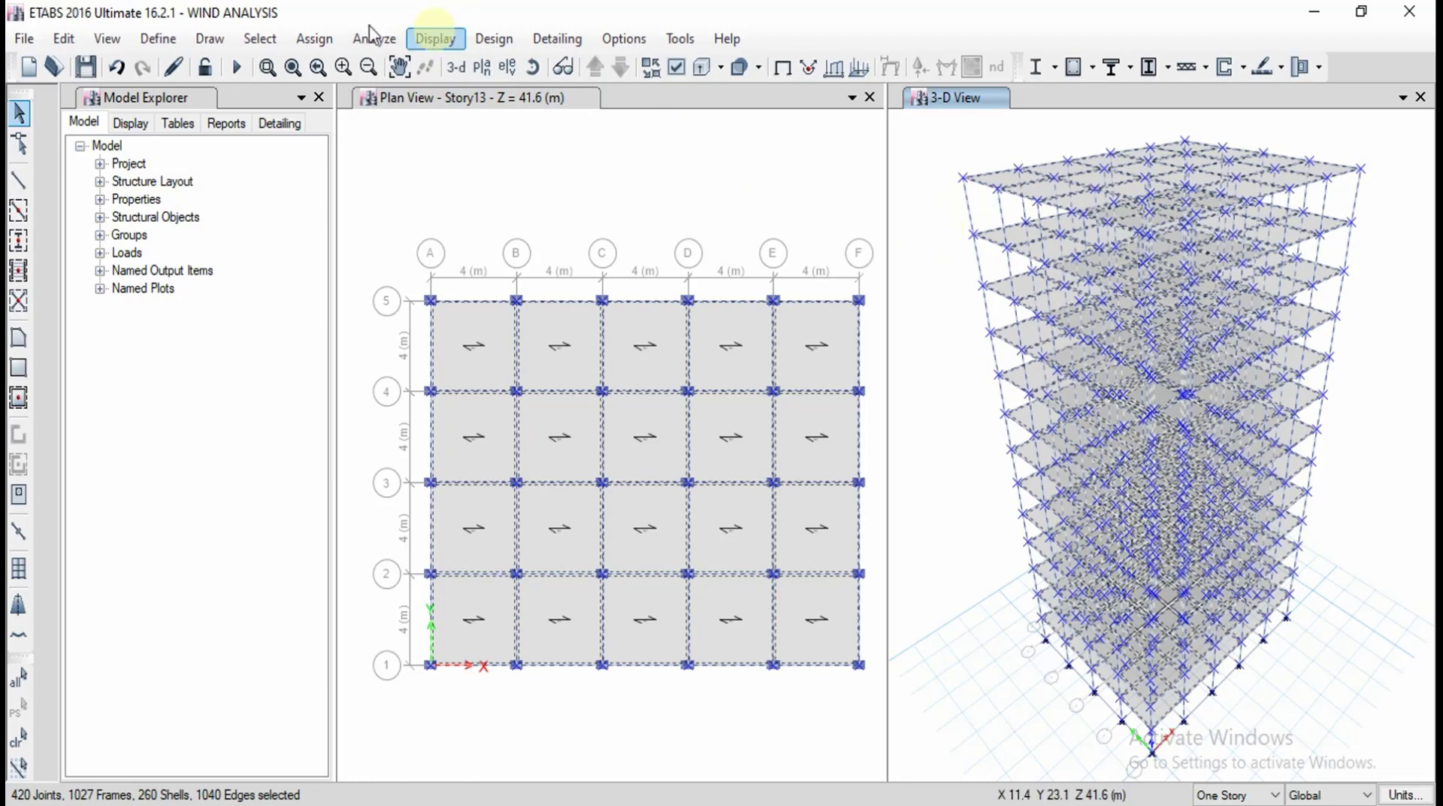
{"action": "left_click", "coordinate": [309, 37]}
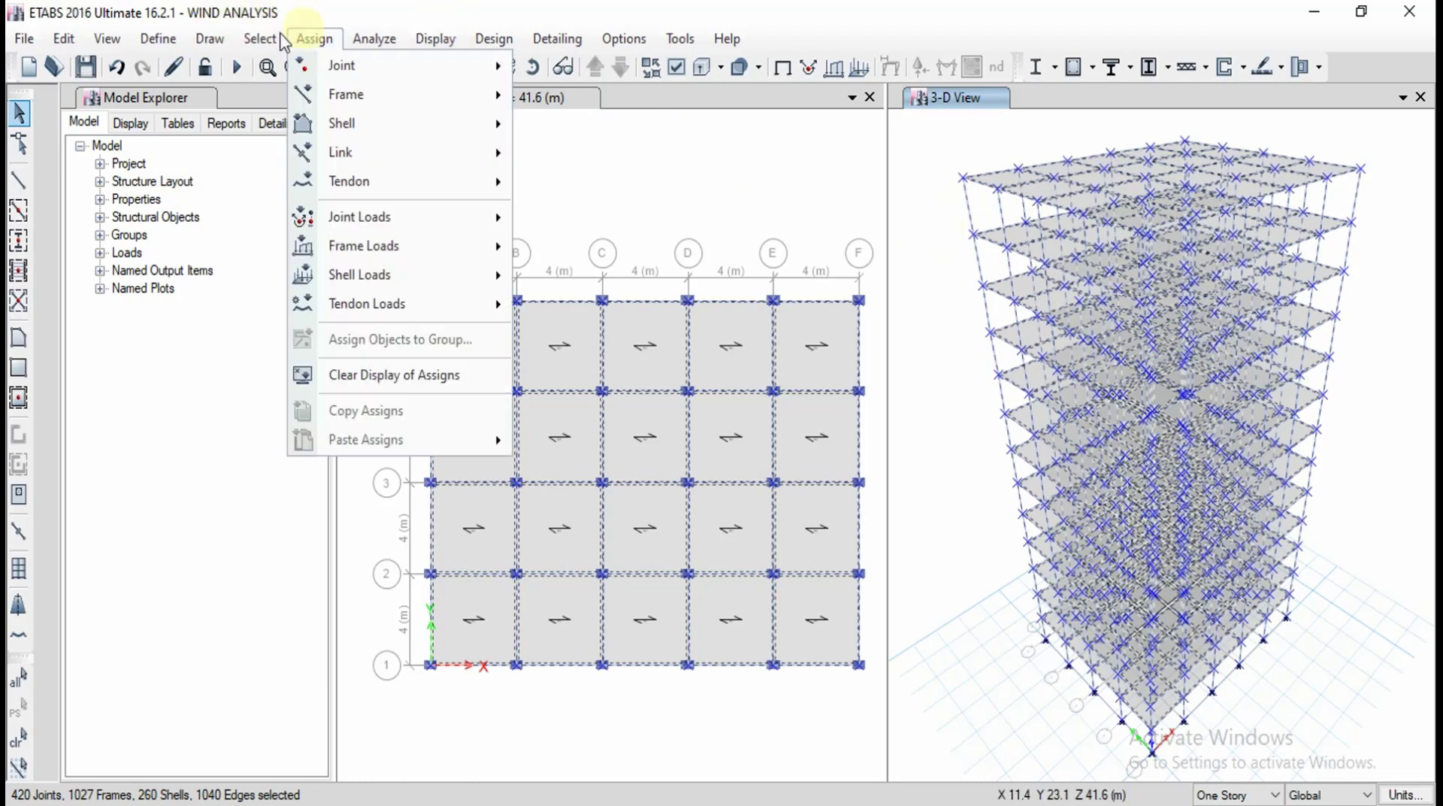
{"action": "mouse_move", "coordinate": [185, 43]}
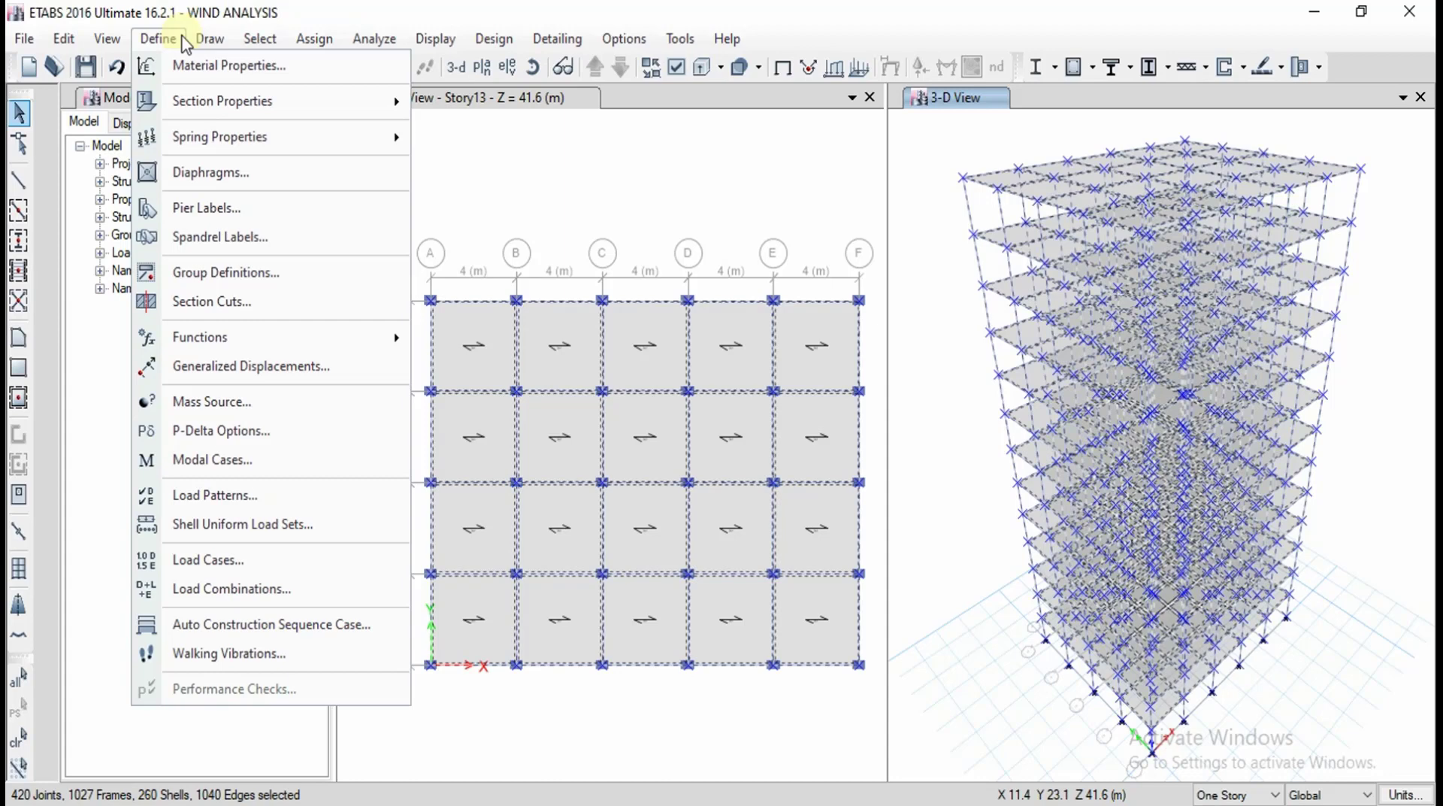
{"action": "left_click", "coordinate": [186, 44]}
{"action": "left_click", "coordinate": [210, 41]}
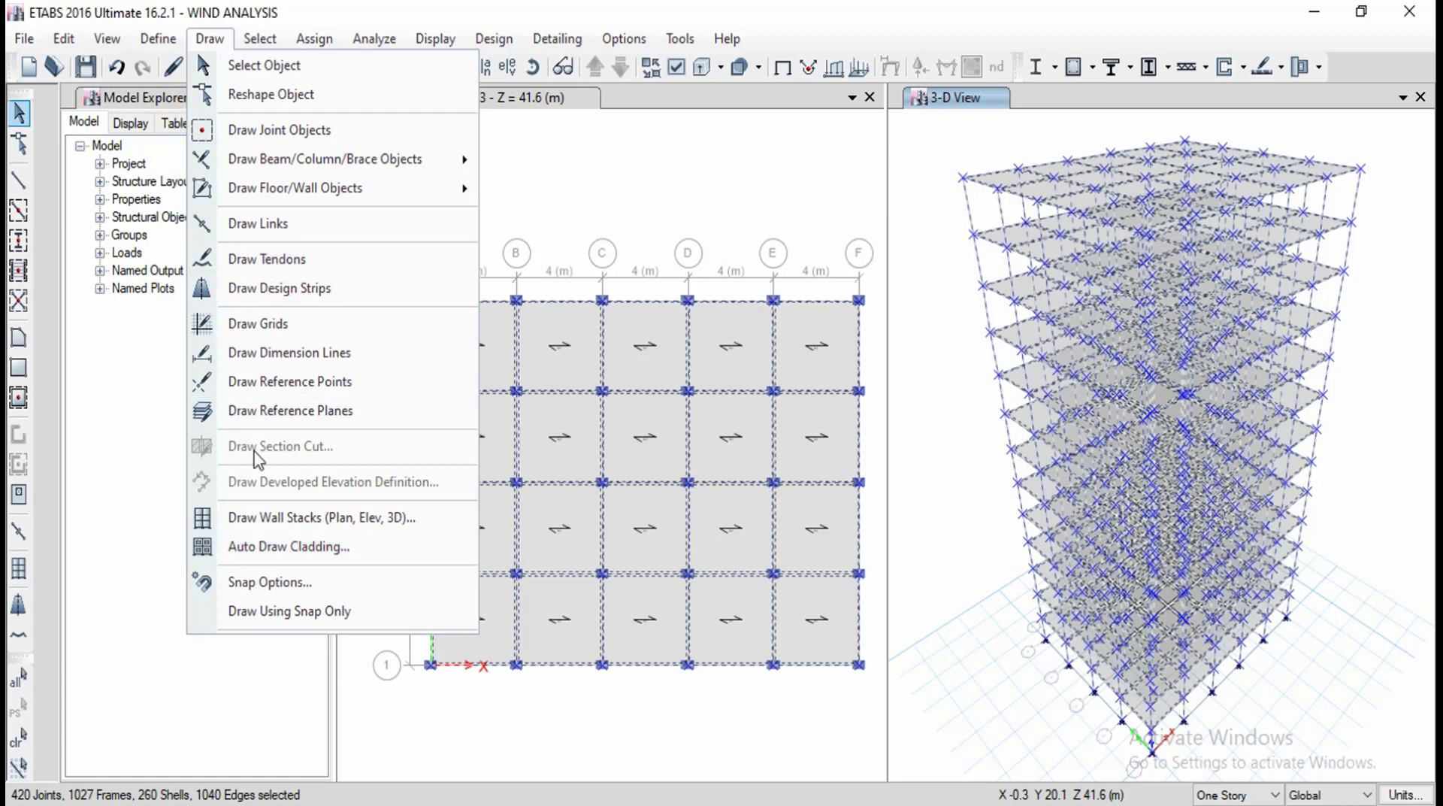
{"action": "left_click", "coordinate": [264, 546]}
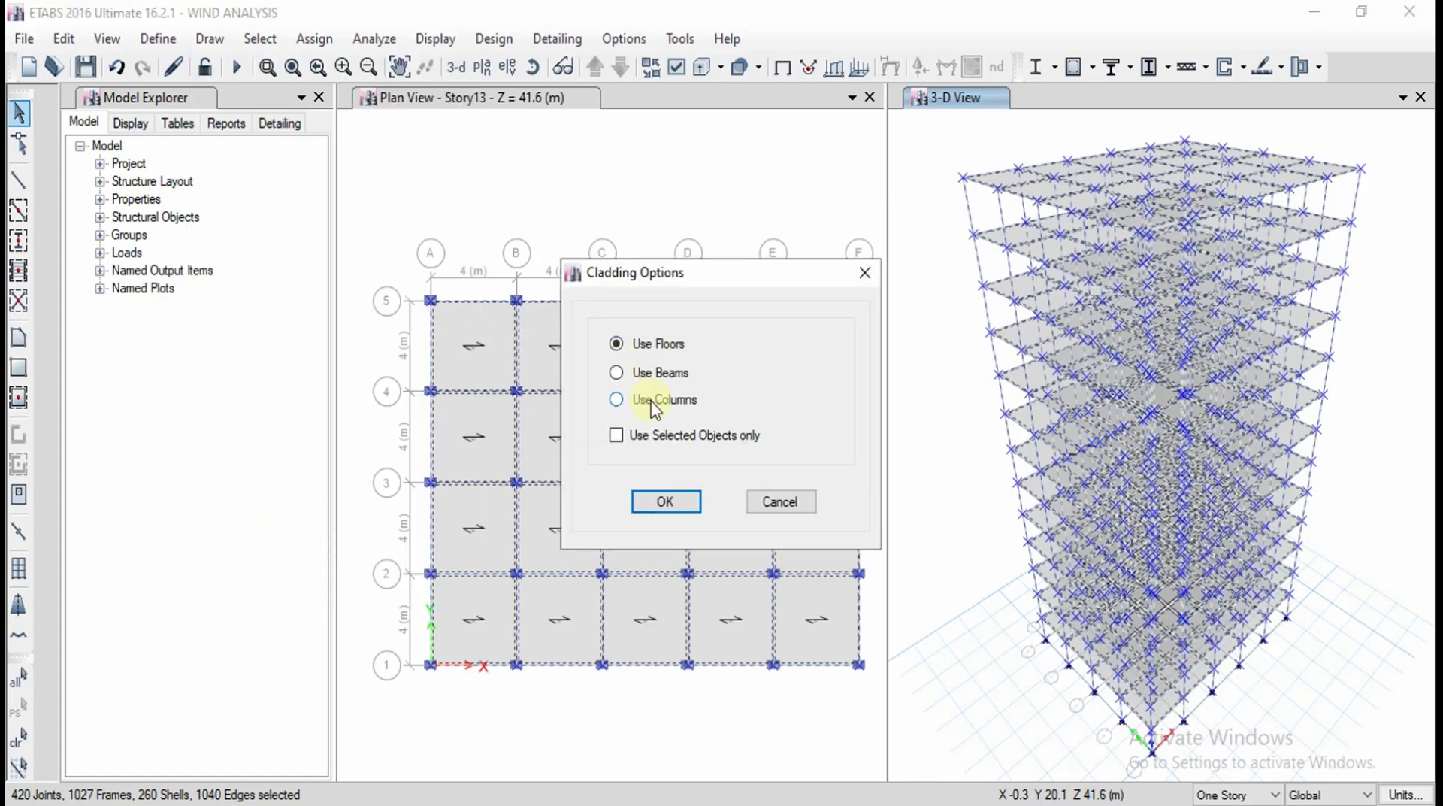
{"action": "left_click", "coordinate": [654, 509]}
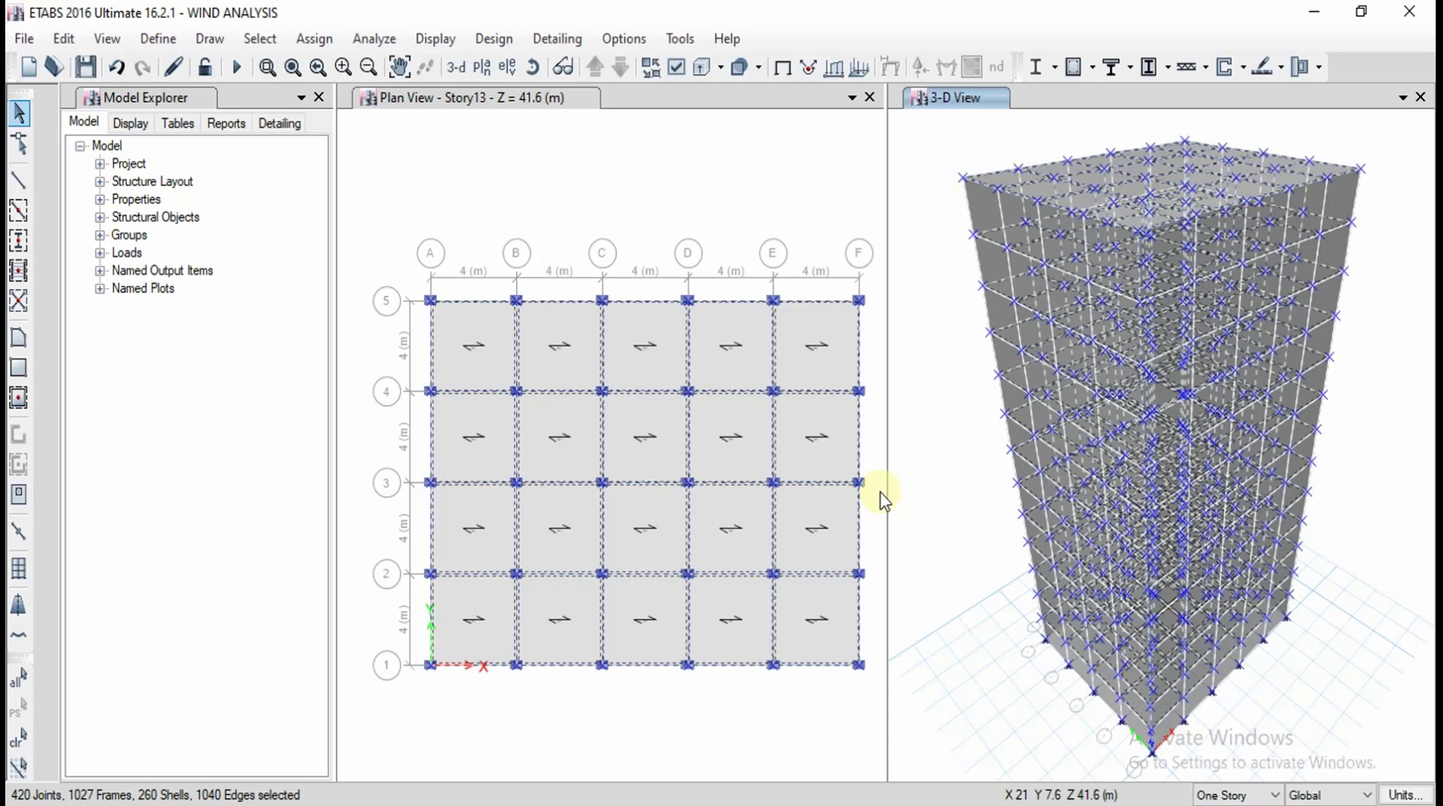
{"action": "key", "text": "ctrl+shift+c"}
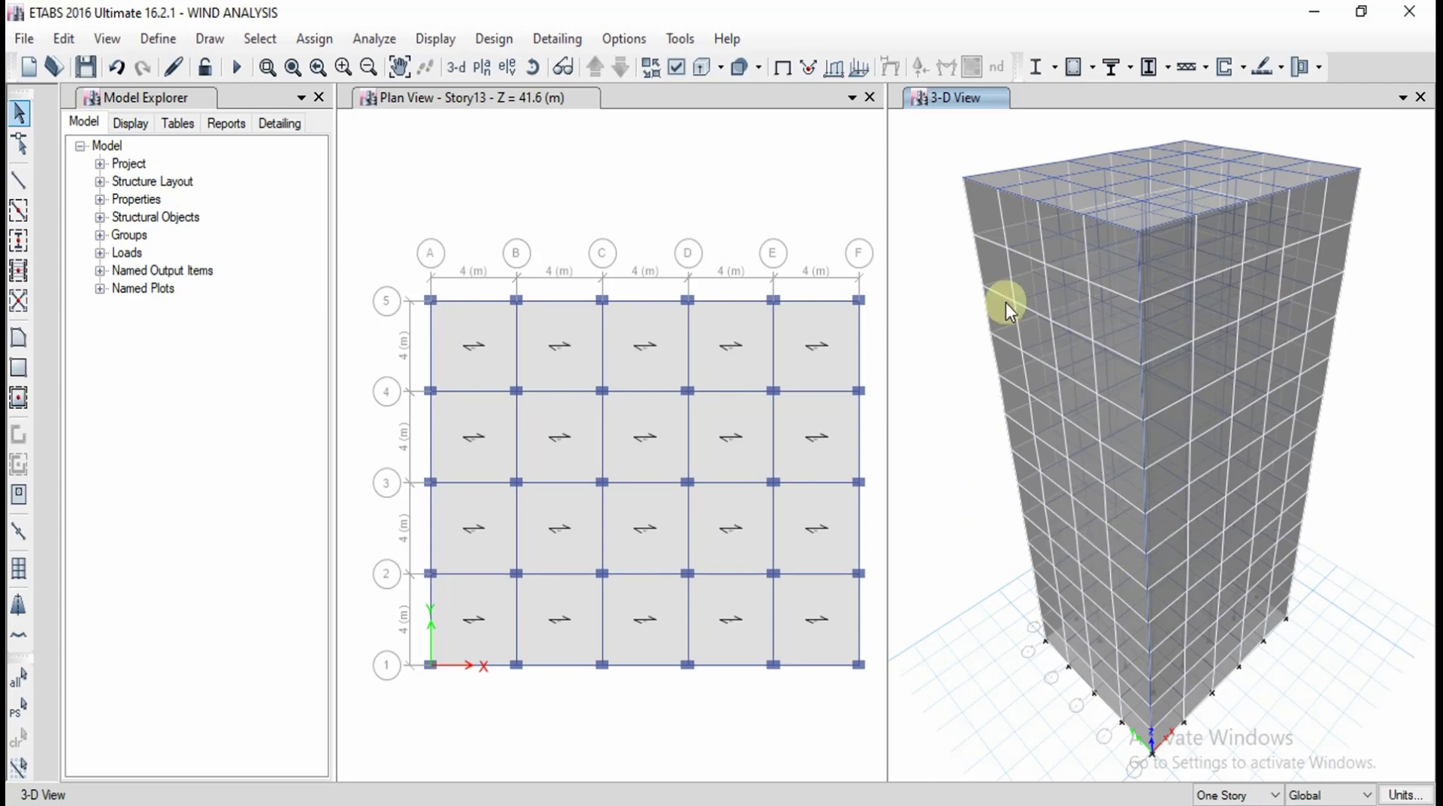
{"action": "left_click", "coordinate": [986, 224], "text": "ctrl"}
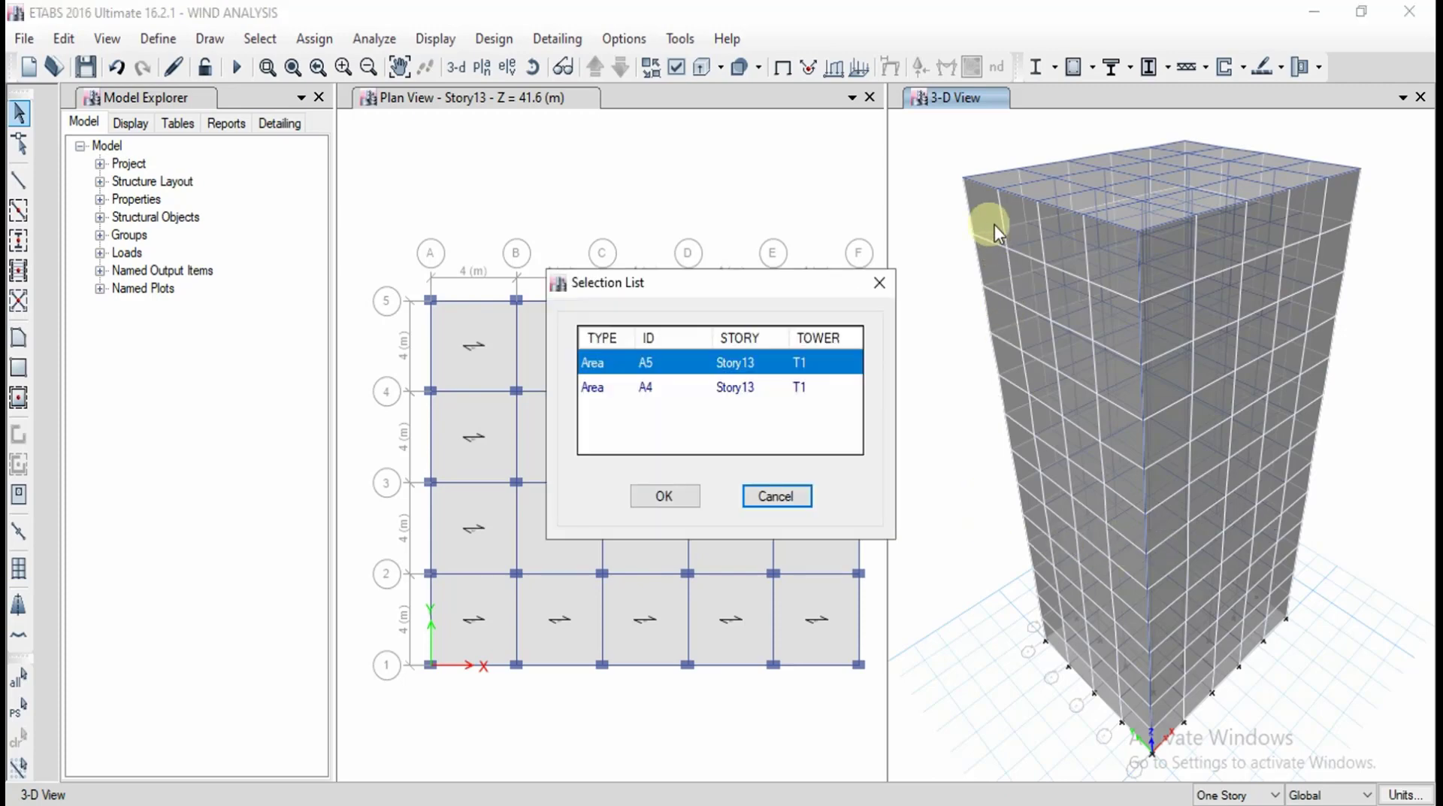
{"action": "left_click", "coordinate": [765, 498]}
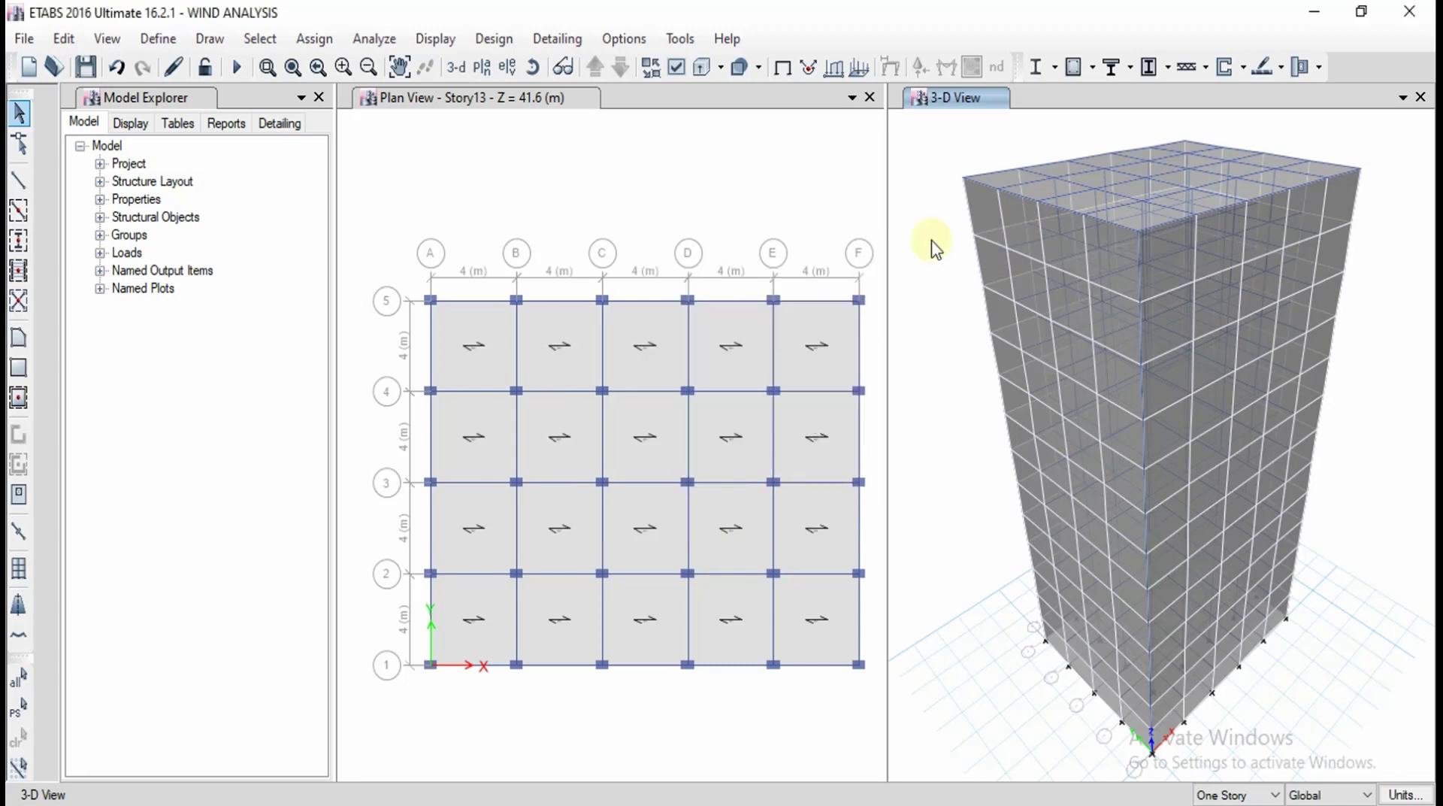
{"action": "scroll", "coordinate": [1064, 215], "scroll_direction": "up", "scroll_amount": 5}
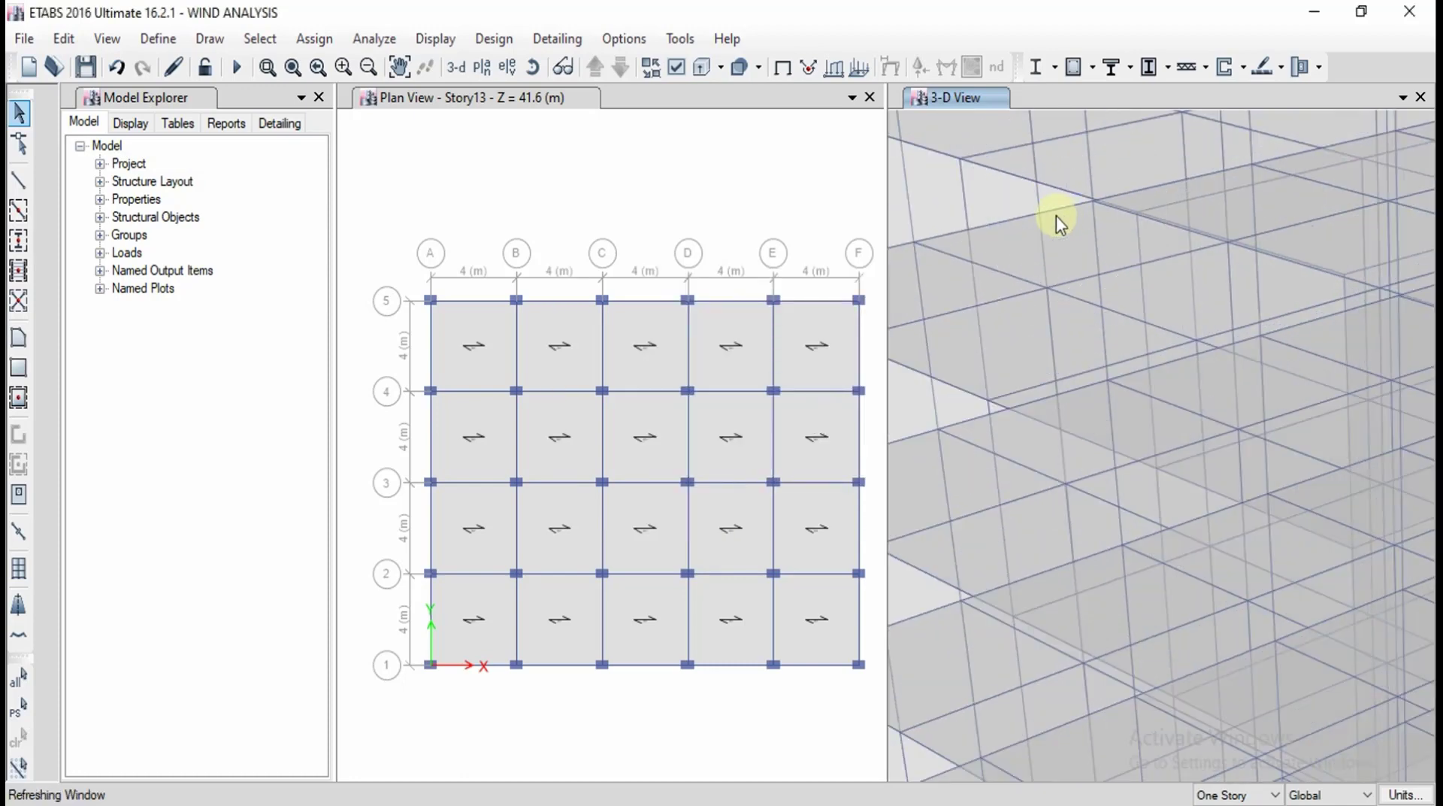
{"action": "scroll", "coordinate": [1063, 226], "scroll_direction": "down", "scroll_amount": 3}
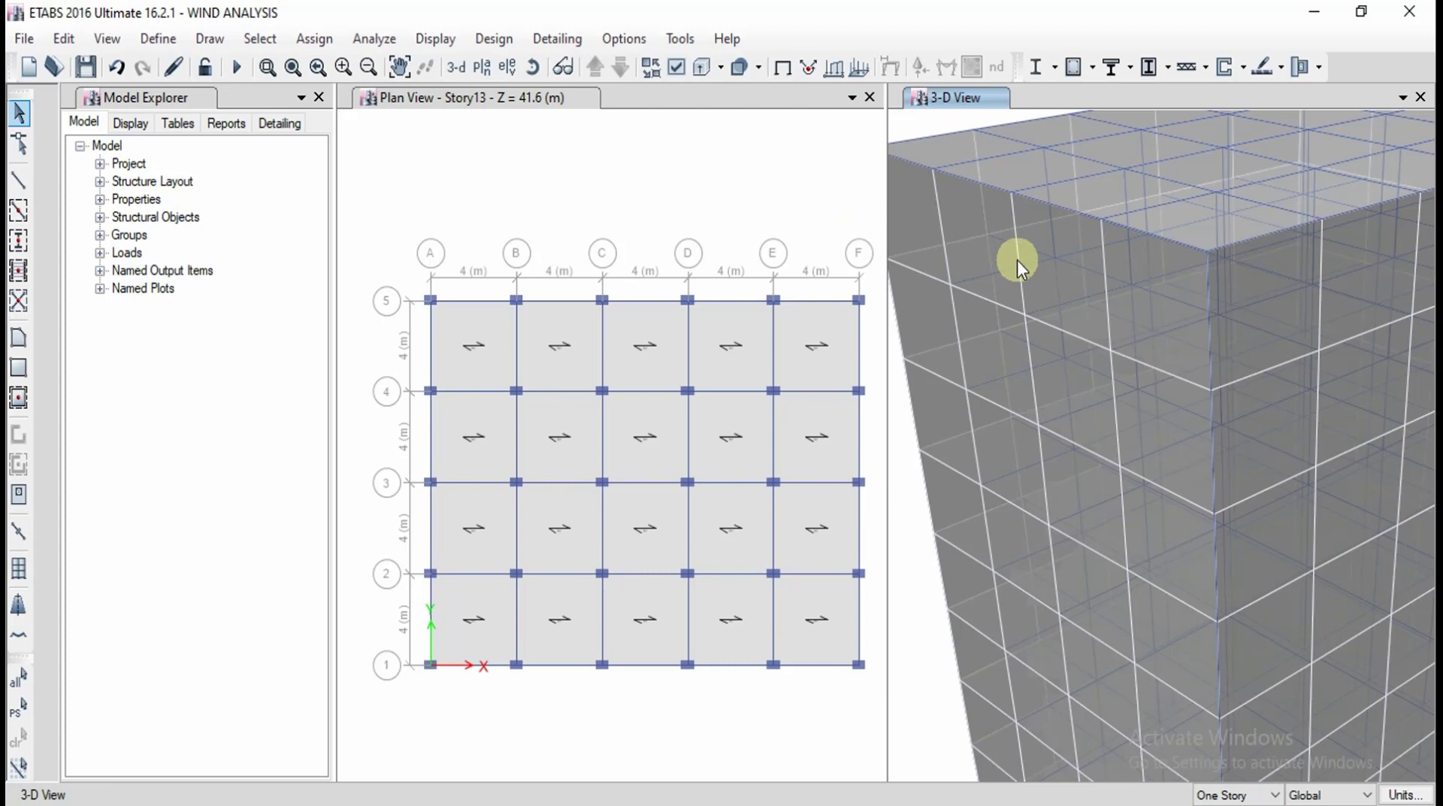
{"action": "scroll", "coordinate": [1016, 260], "scroll_direction": "down", "scroll_amount": 5}
{"action": "left_click", "coordinate": [965, 242]}
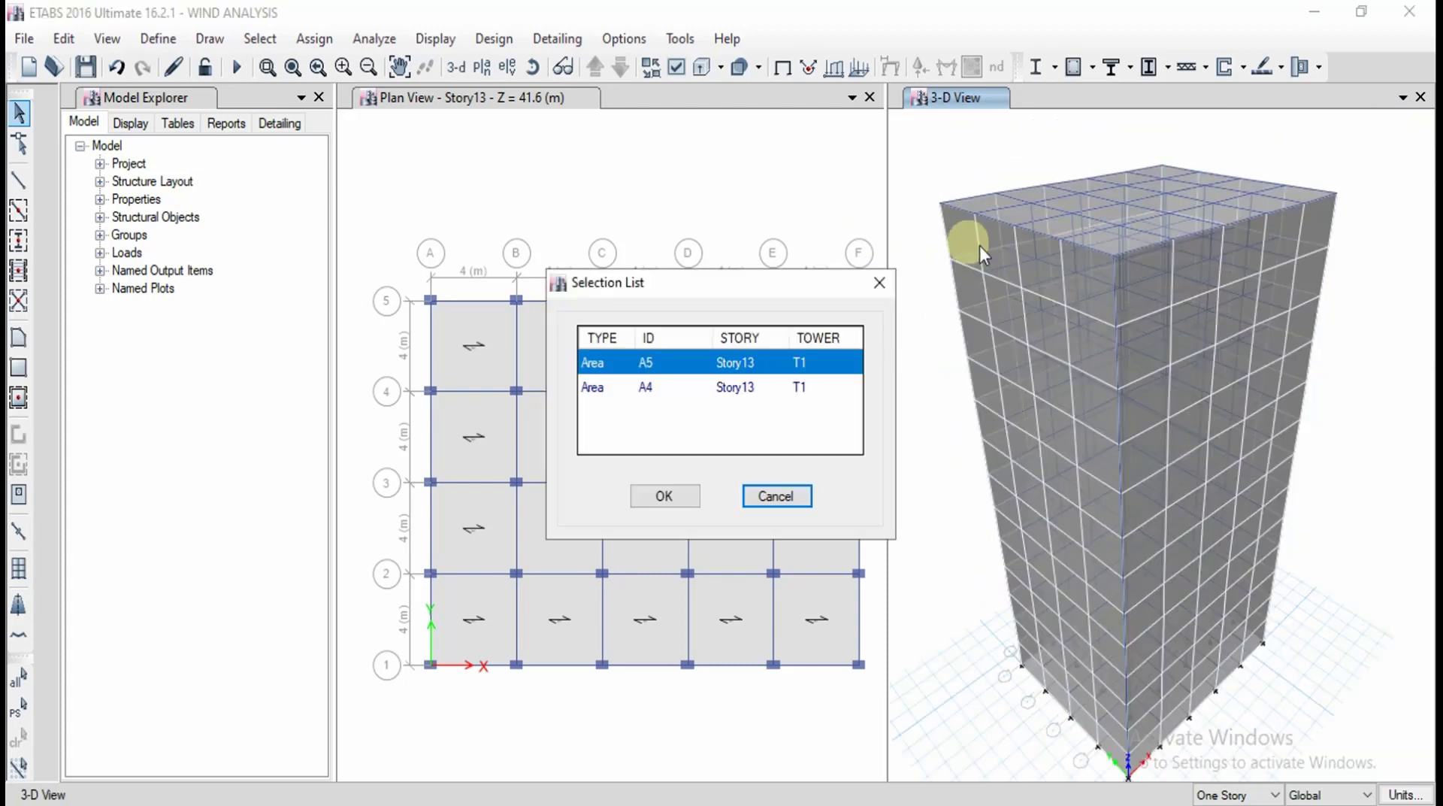
{"action": "left_click", "coordinate": [760, 493]}
{"action": "left_click", "coordinate": [971, 236]}
{"action": "left_click", "coordinate": [1004, 244]}
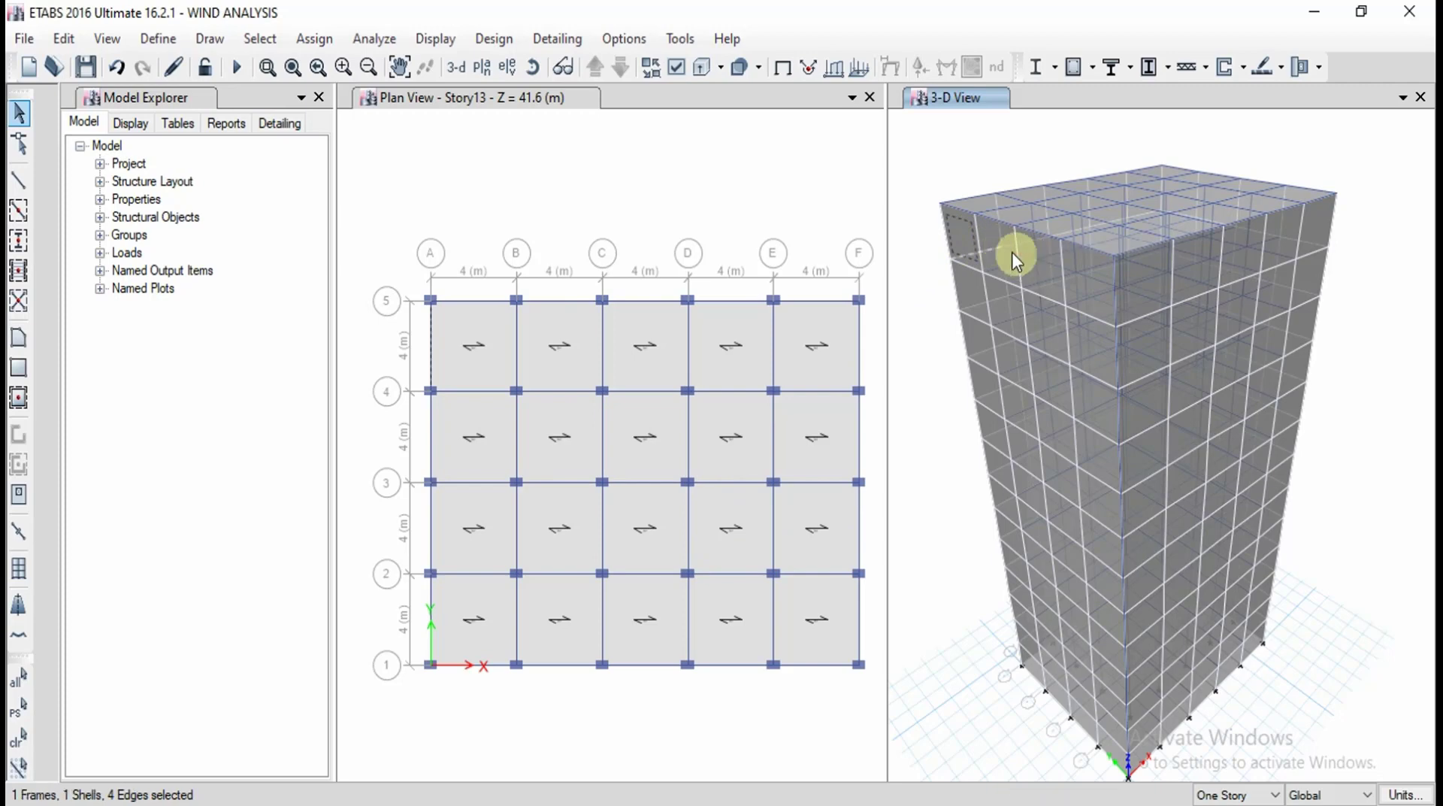
{"action": "left_click", "coordinate": [999, 256]}
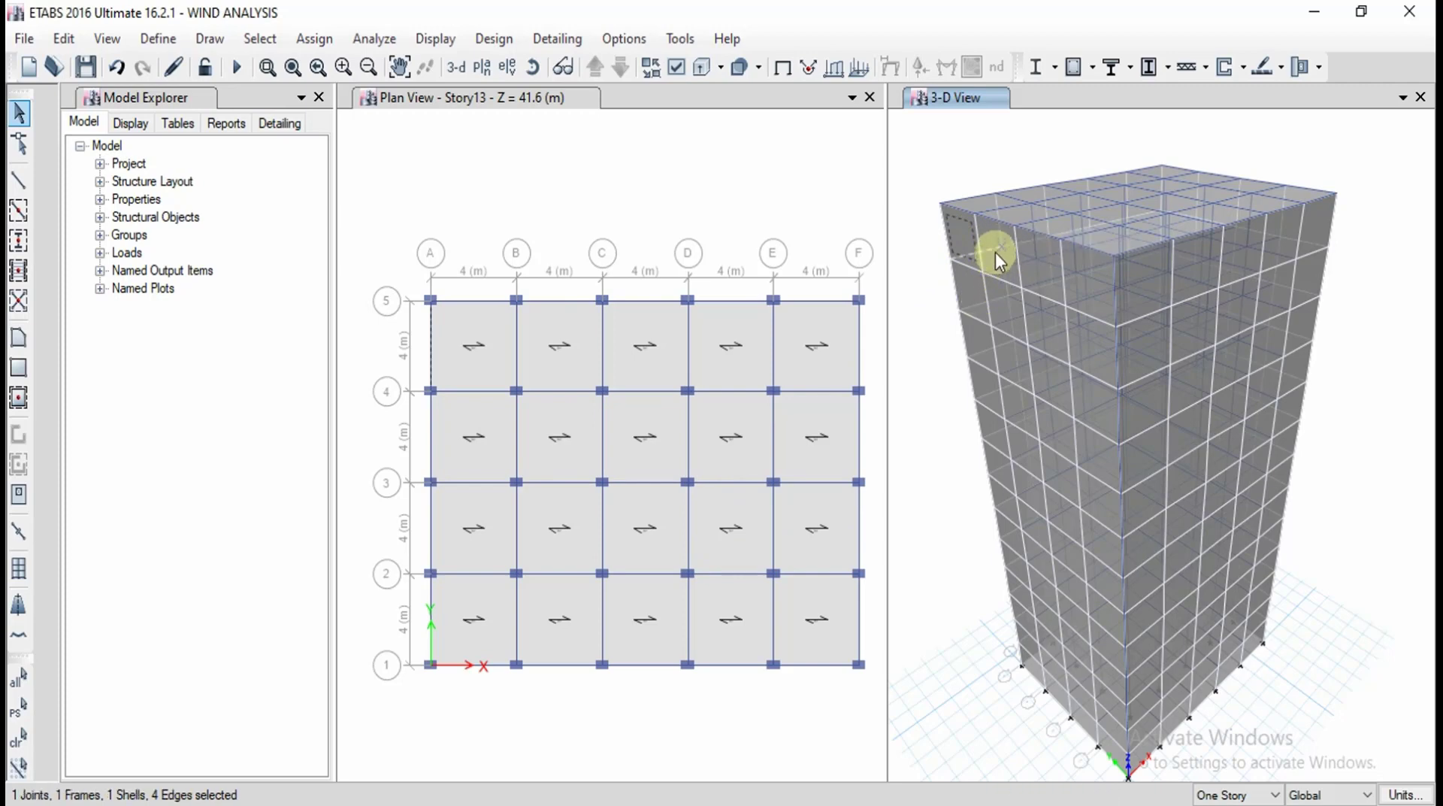
{"action": "key", "text": "ctrl+q"}
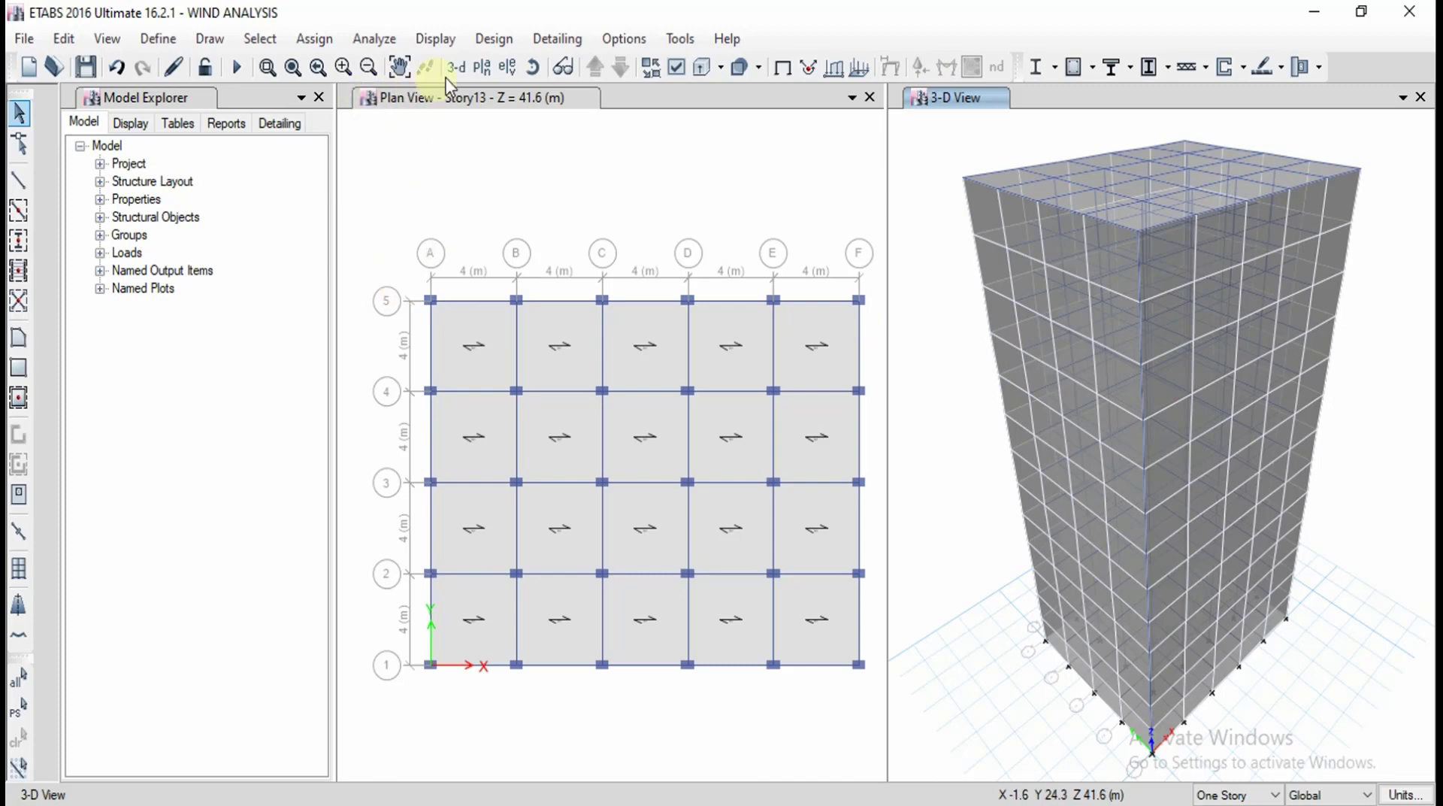
Replace the 3-D view with the elevation along grid line A
{"action": "left_click", "coordinate": [506, 69]}
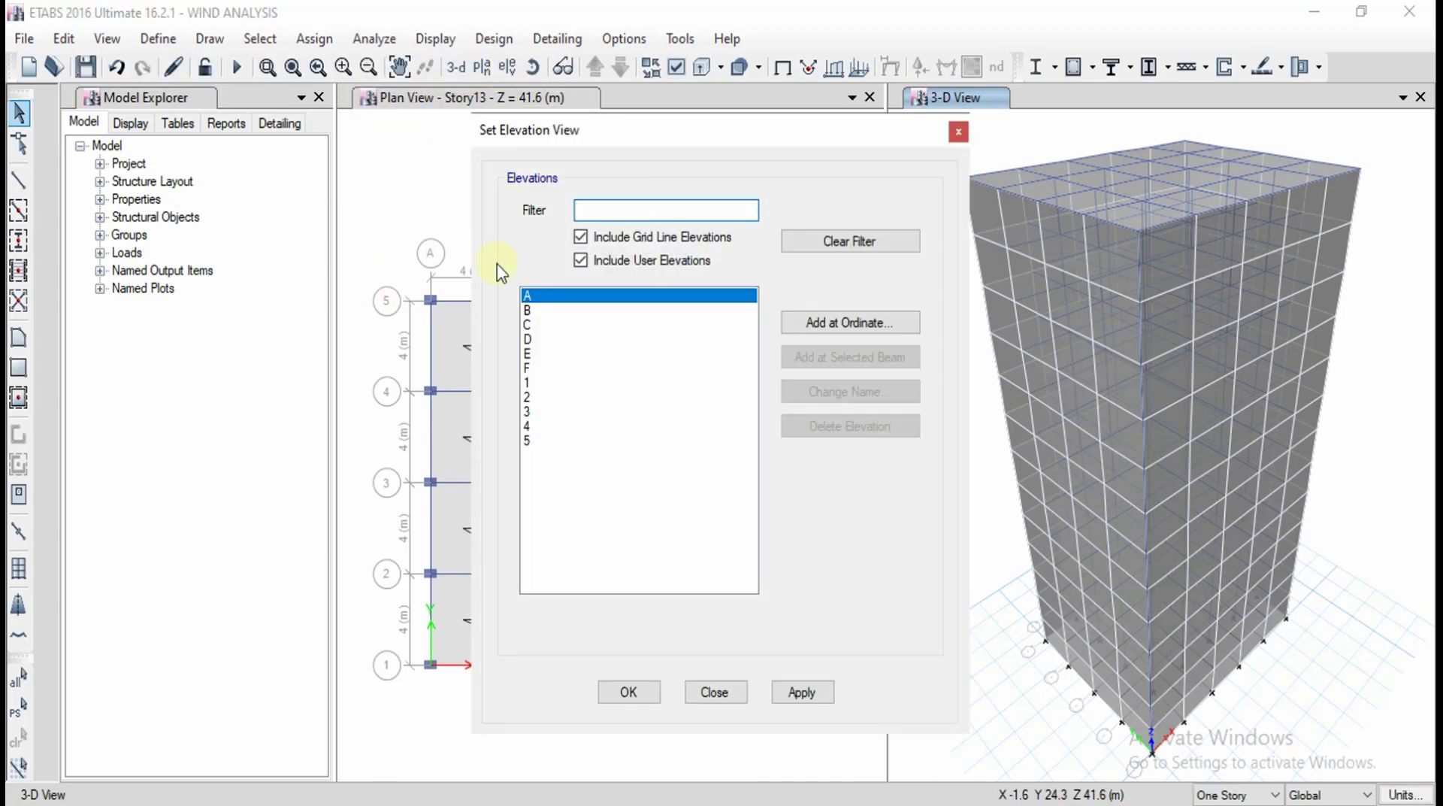
{"action": "left_click", "coordinate": [801, 691]}
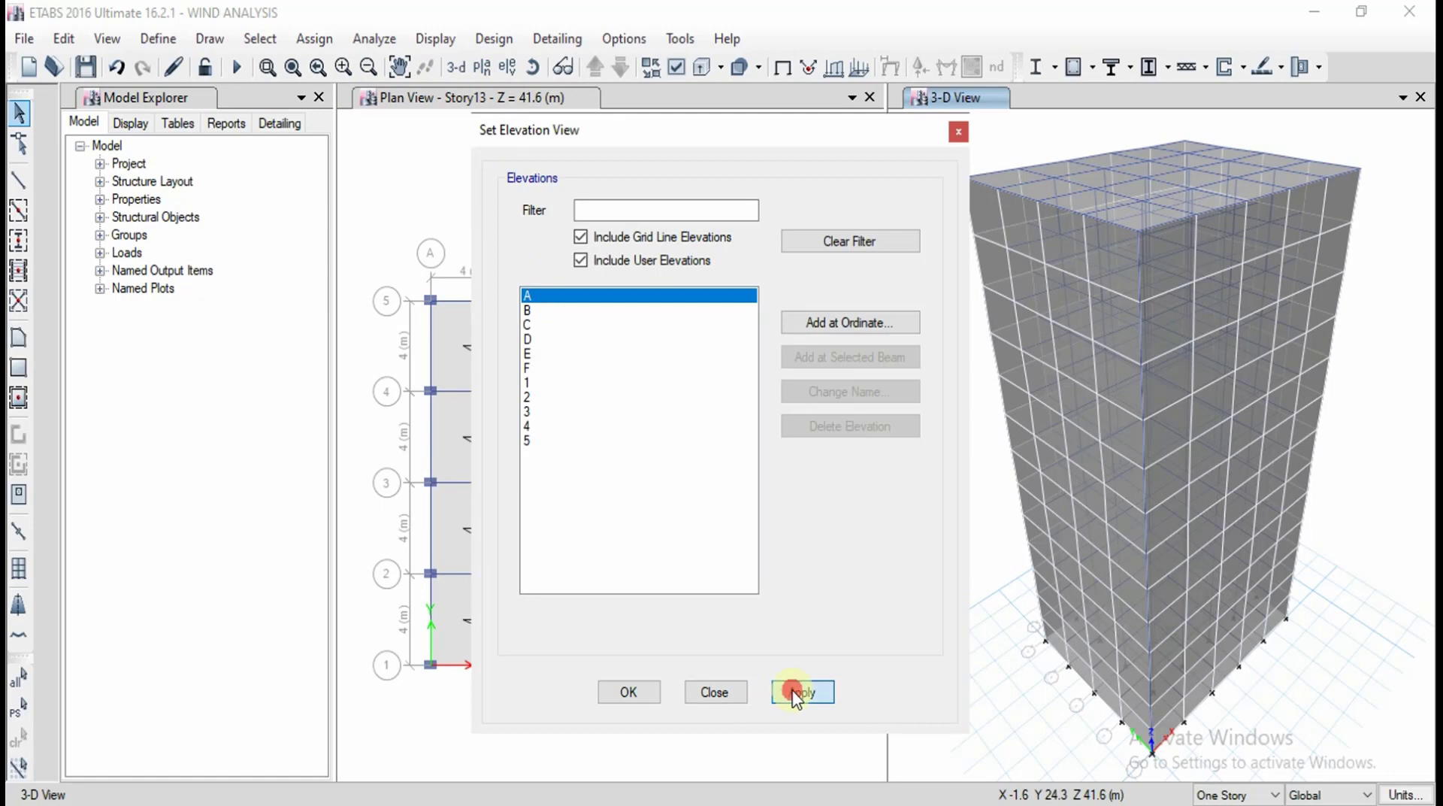
{"action": "left_click", "coordinate": [642, 689]}
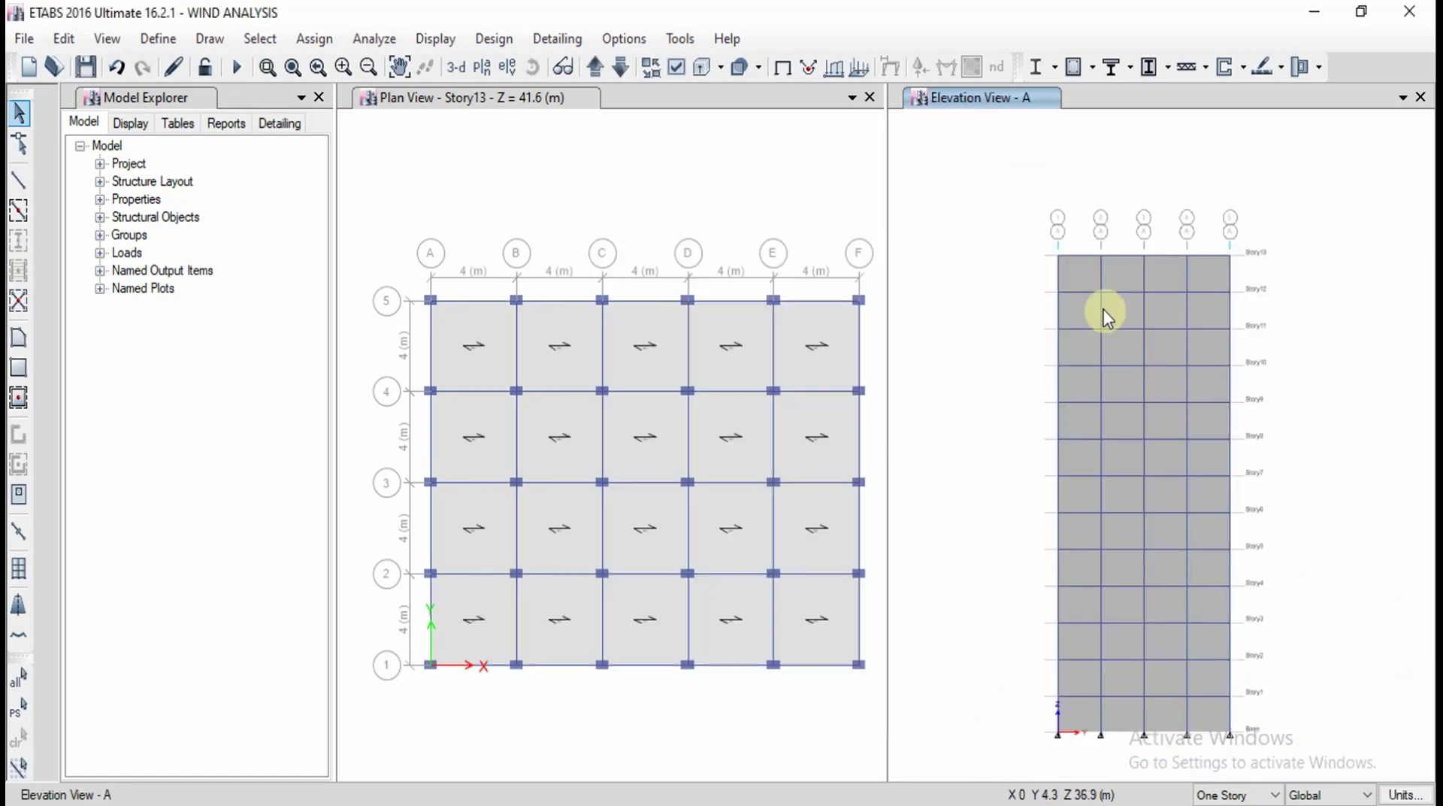
Select every cladding panel on elevation A, from the base up to Story13
{"action": "left_click", "coordinate": [1082, 281]}
{"action": "left_click", "coordinate": [1121, 282]}
{"action": "left_click", "coordinate": [1172, 278]}
{"action": "left_click", "coordinate": [1222, 286]}
{"action": "left_click", "coordinate": [1202, 311]}
{"action": "left_click", "coordinate": [1148, 322]}
{"action": "left_click", "coordinate": [1129, 321]}
{"action": "left_click", "coordinate": [1202, 409]}
{"action": "left_click", "coordinate": [1124, 306]}
{"action": "left_click", "coordinate": [1050, 570]}
{"action": "left_click", "coordinate": [1058, 492]}
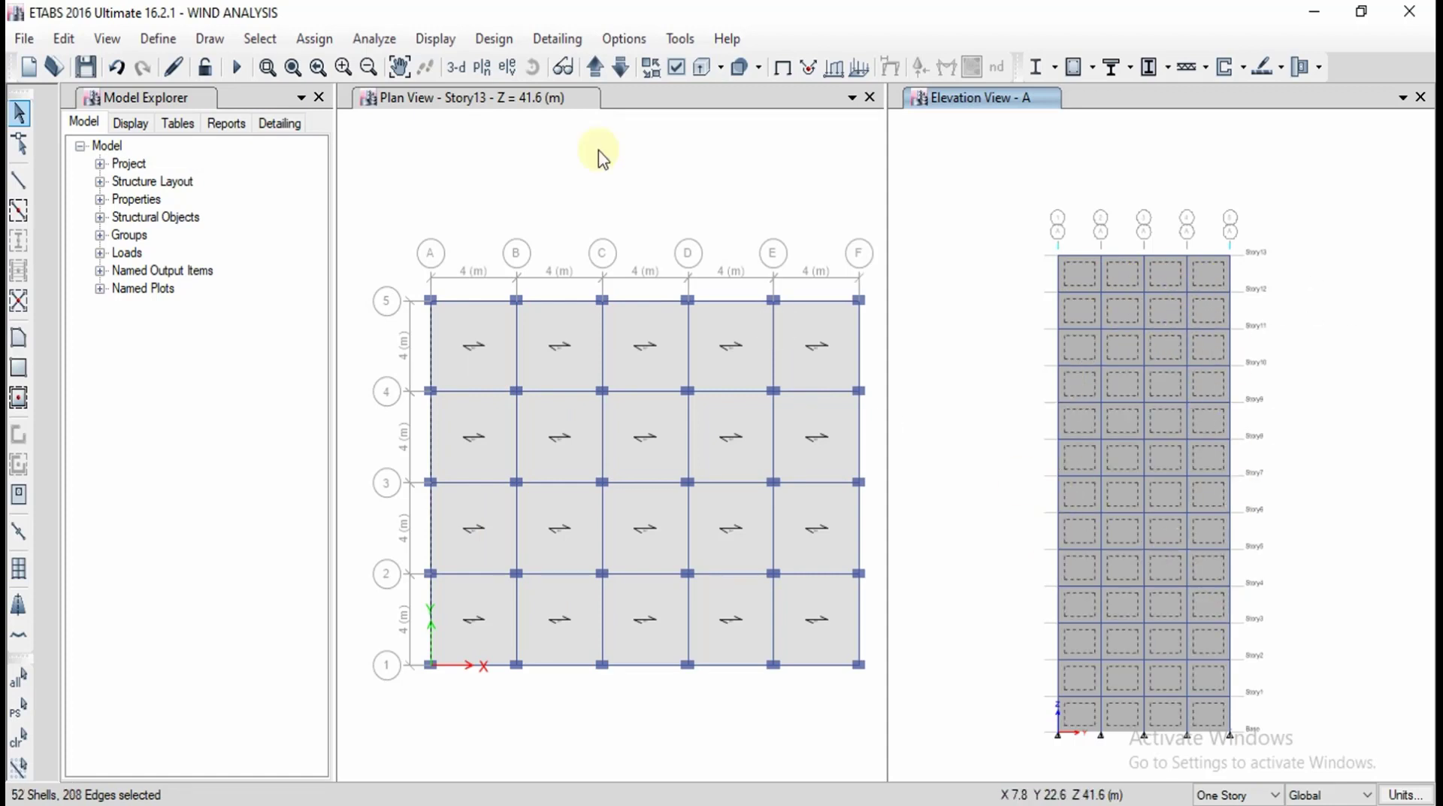
Assign the selected shells a windward wind pressure coefficient Cp of 0.8 for the WIND X load pattern, replacing existing loads
{"action": "left_click", "coordinate": [316, 39]}
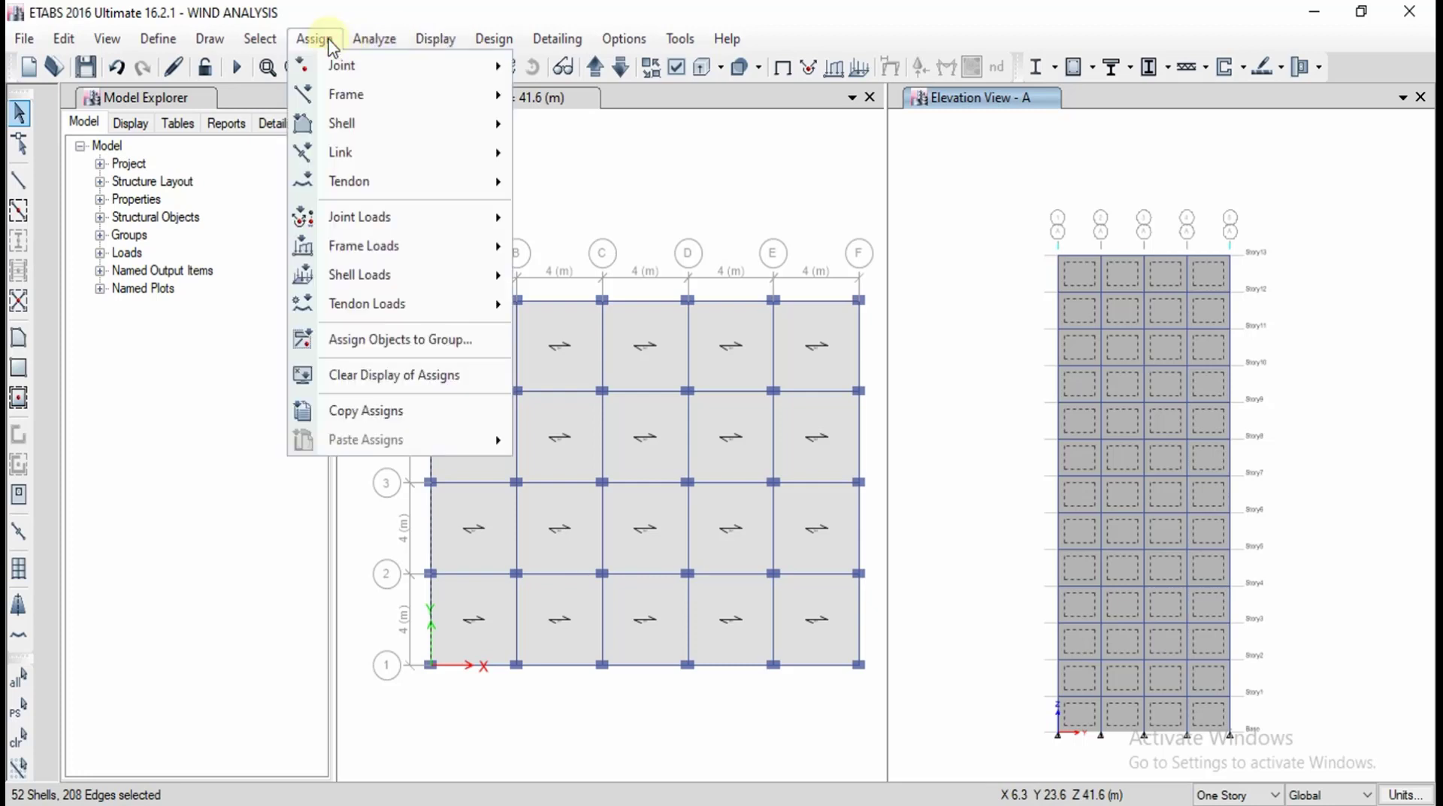
{"action": "mouse_move", "coordinate": [374, 289]}
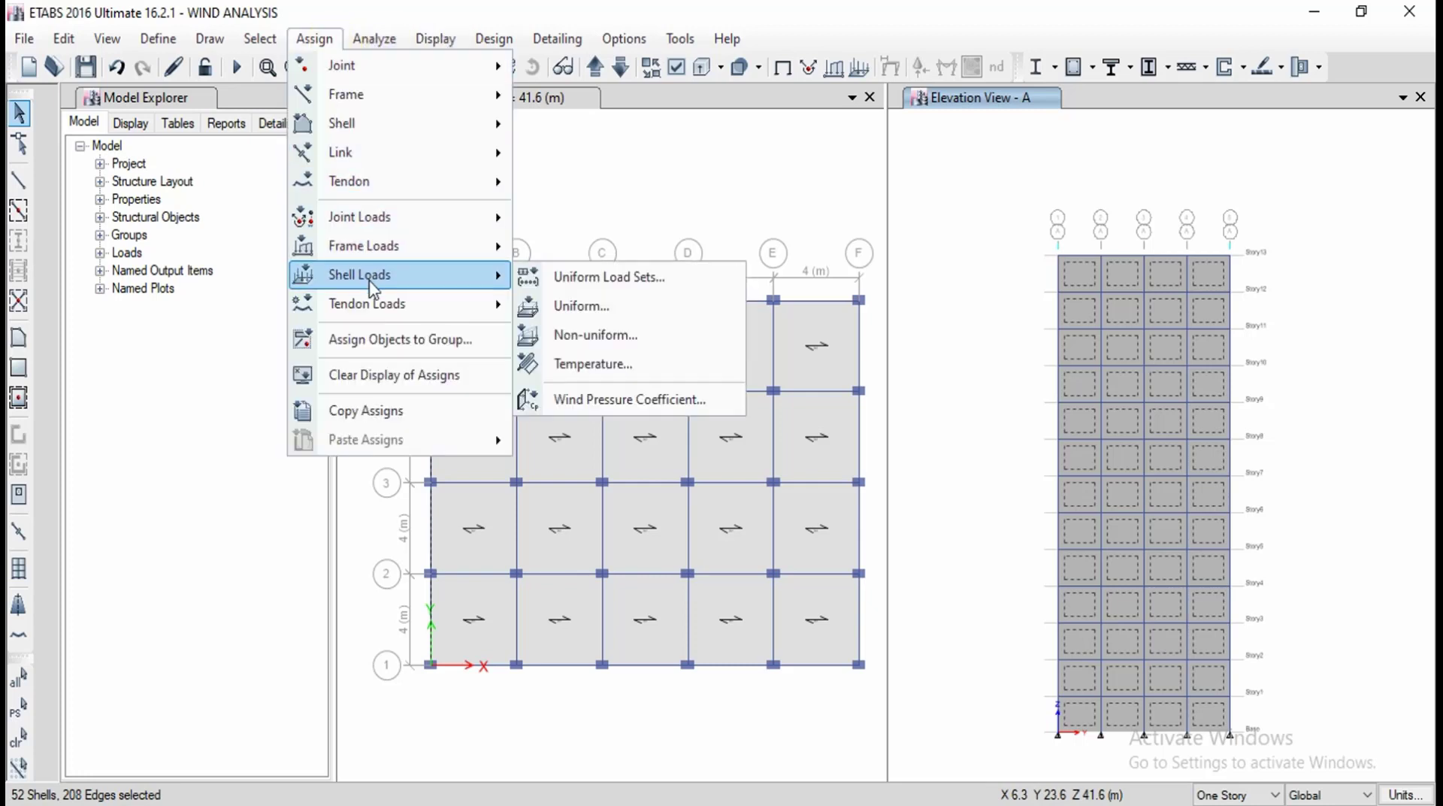
{"action": "left_click", "coordinate": [587, 399]}
{"action": "left_click", "coordinate": [742, 360]}
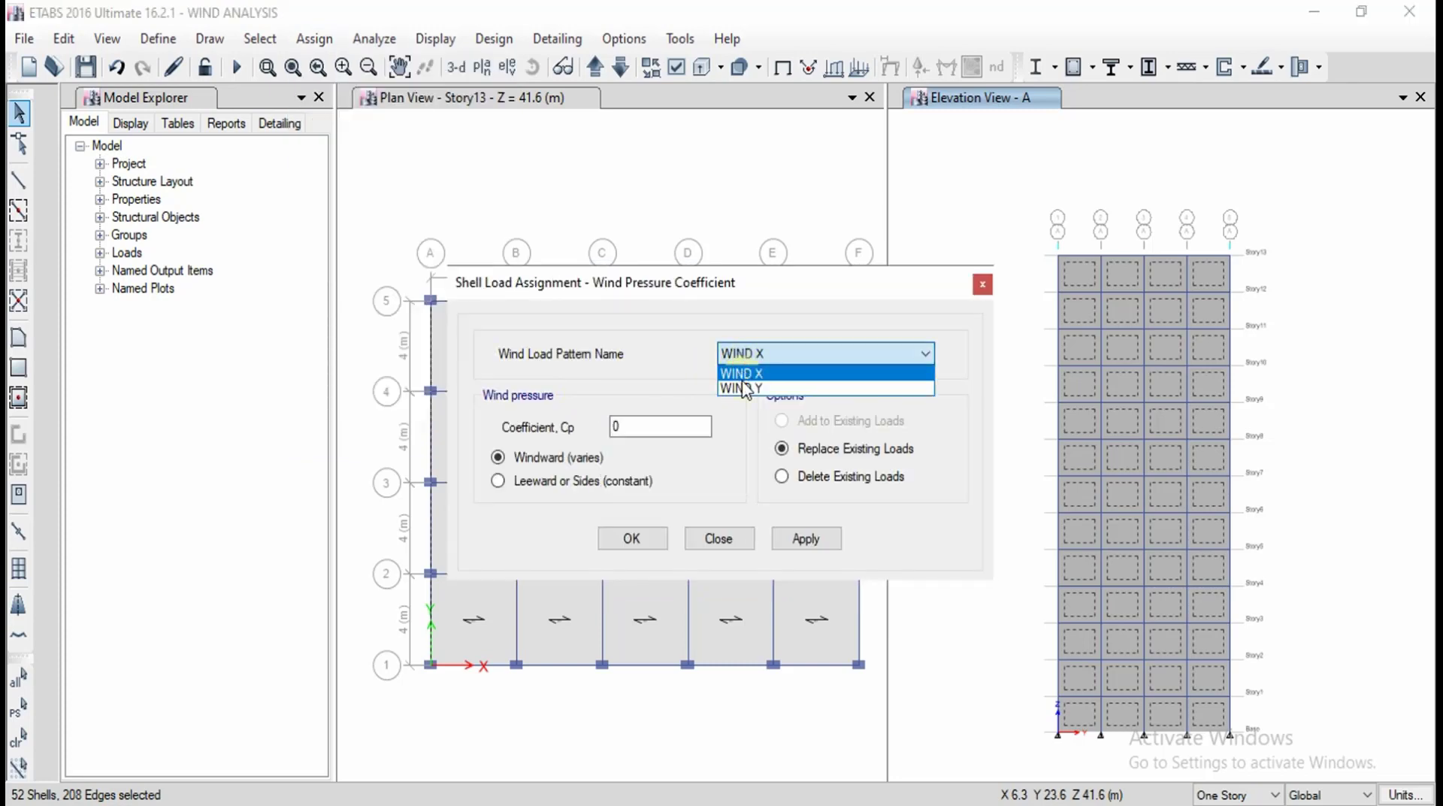
{"action": "left_click", "coordinate": [747, 373]}
{"action": "left_click", "coordinate": [663, 423]}
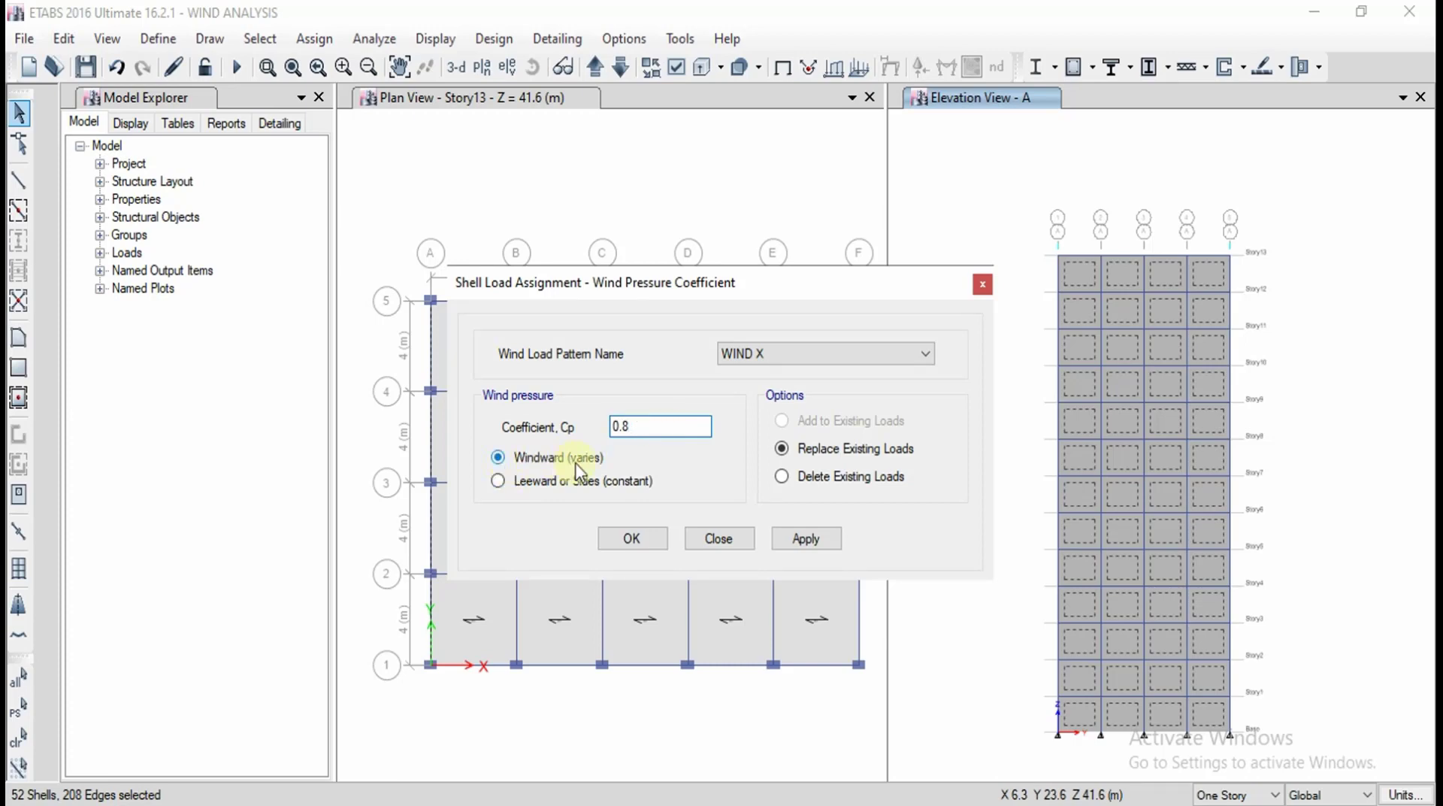
{"action": "left_click", "coordinate": [781, 531]}
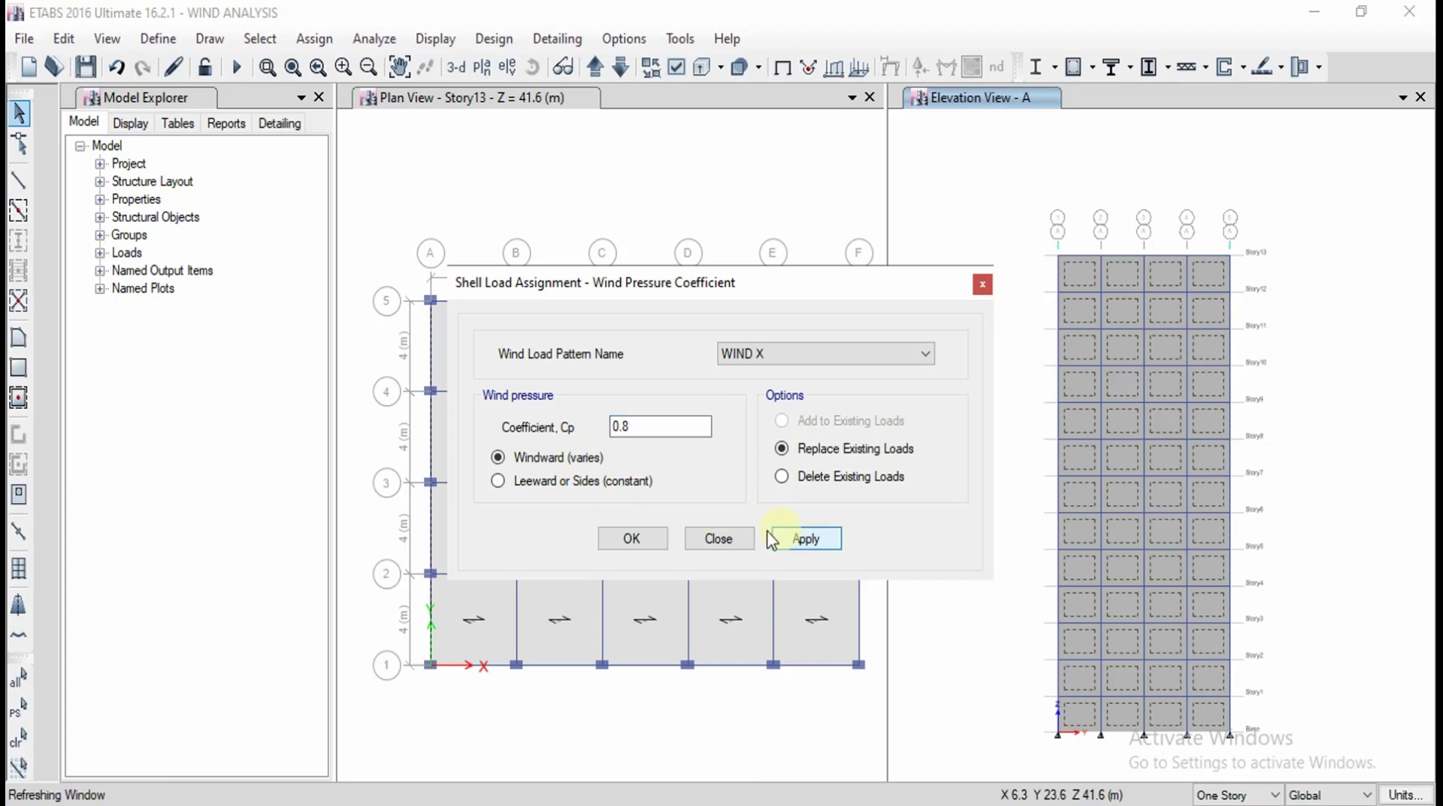
{"action": "left_click", "coordinate": [635, 539]}
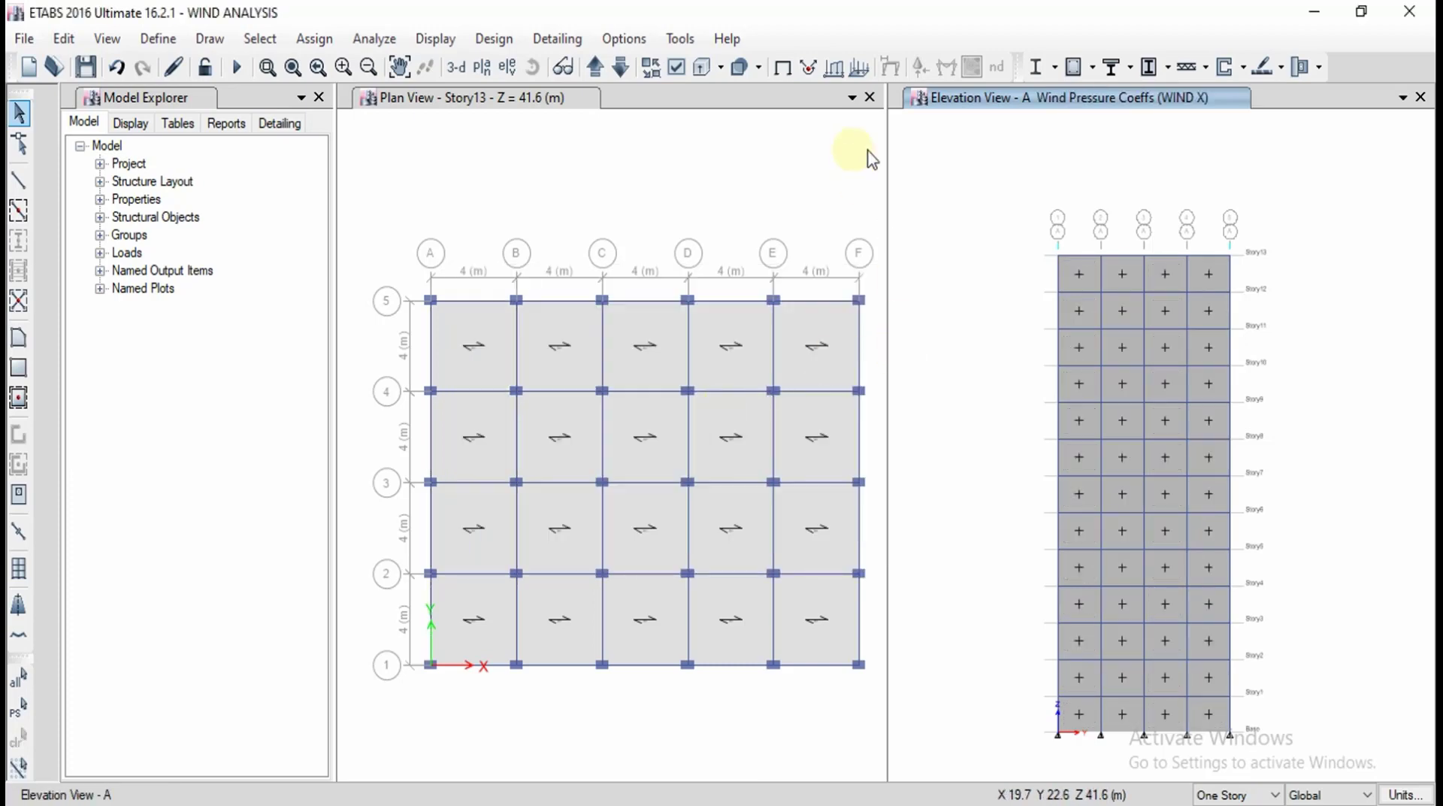
Show the elevation along grid line 1 and select all of its cladding panels from base to Story13
{"action": "left_click", "coordinate": [454, 67]}
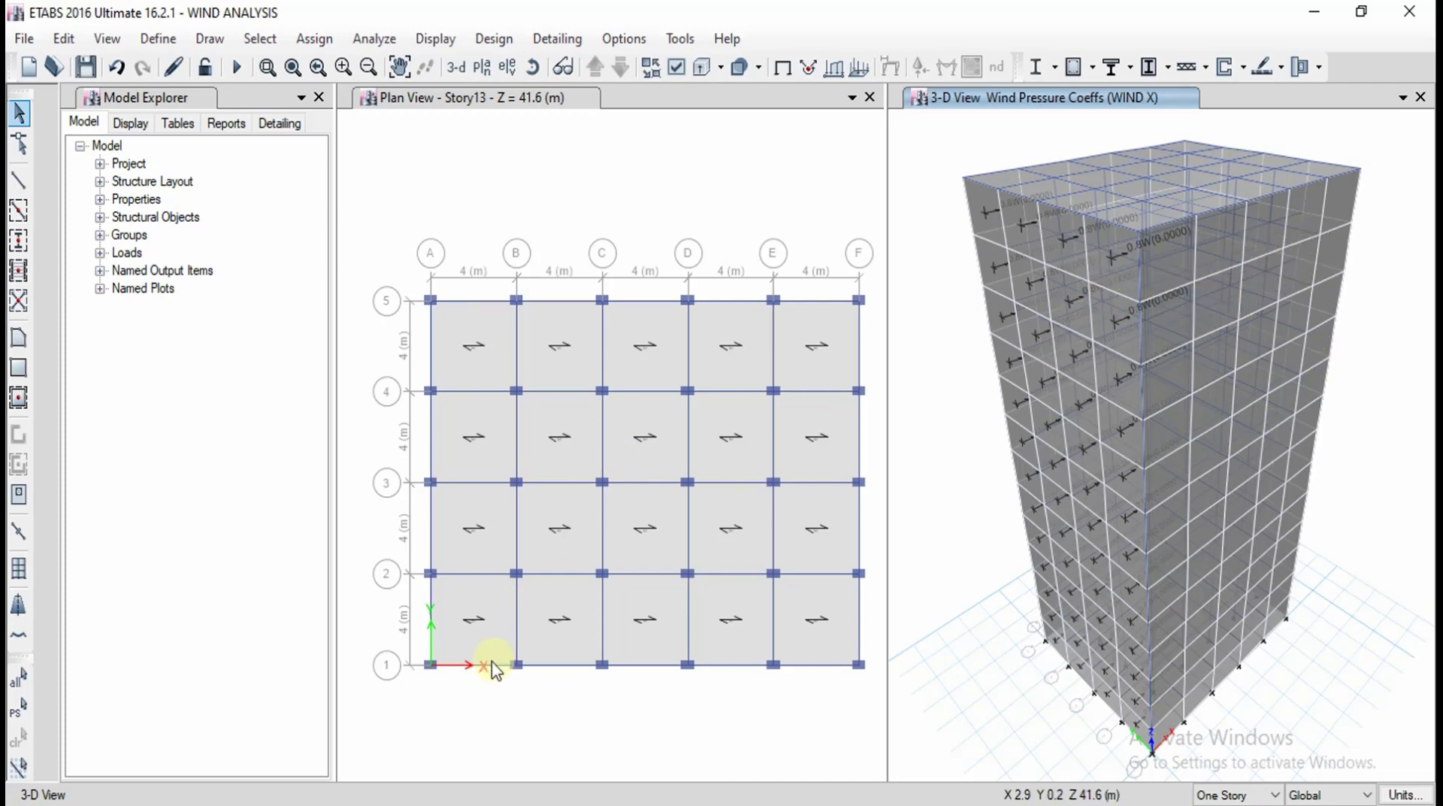
{"action": "left_click", "coordinate": [506, 68]}
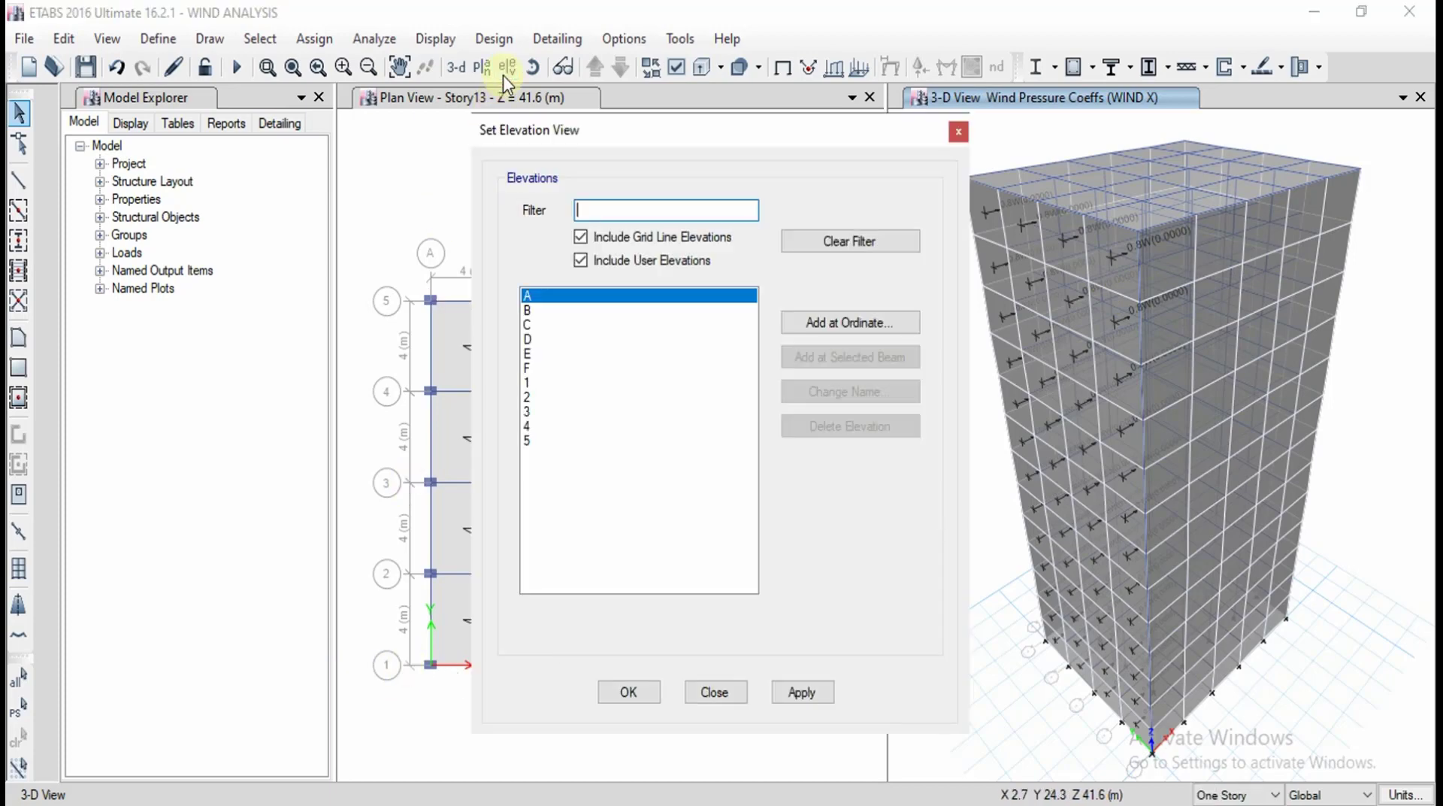
{"action": "left_click", "coordinate": [526, 381]}
{"action": "left_click", "coordinate": [798, 692]}
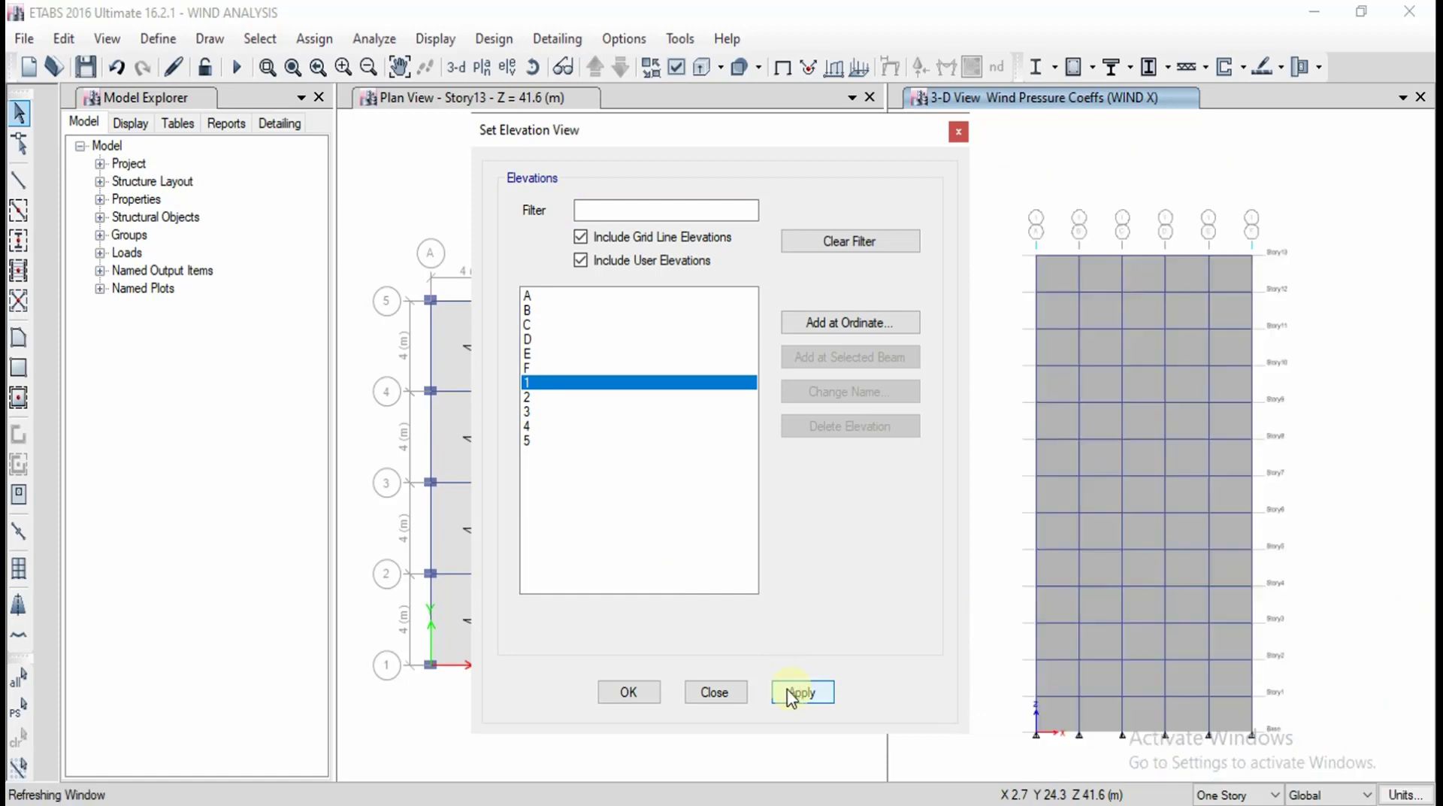
{"action": "left_click", "coordinate": [629, 692]}
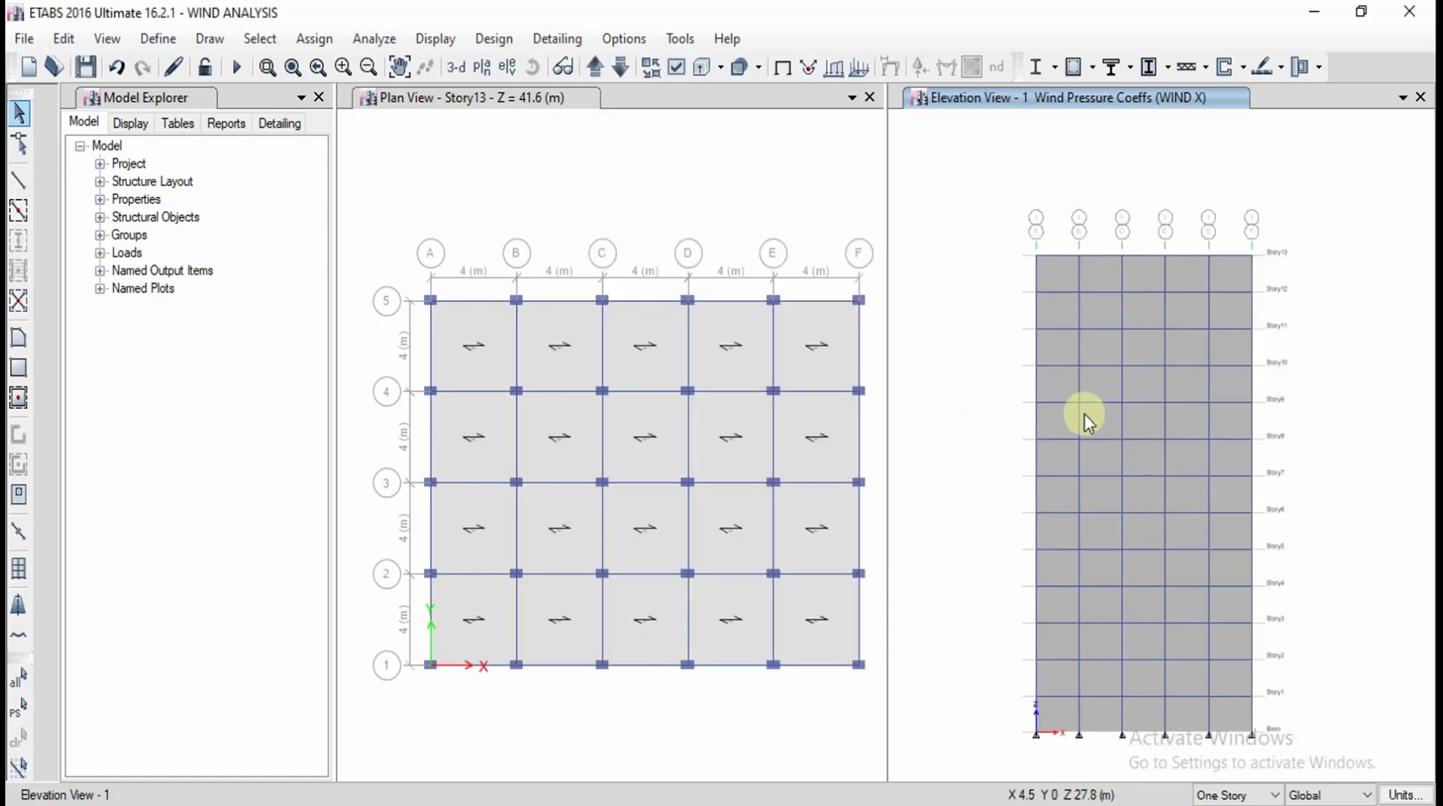
{"action": "left_click", "coordinate": [1062, 281]}
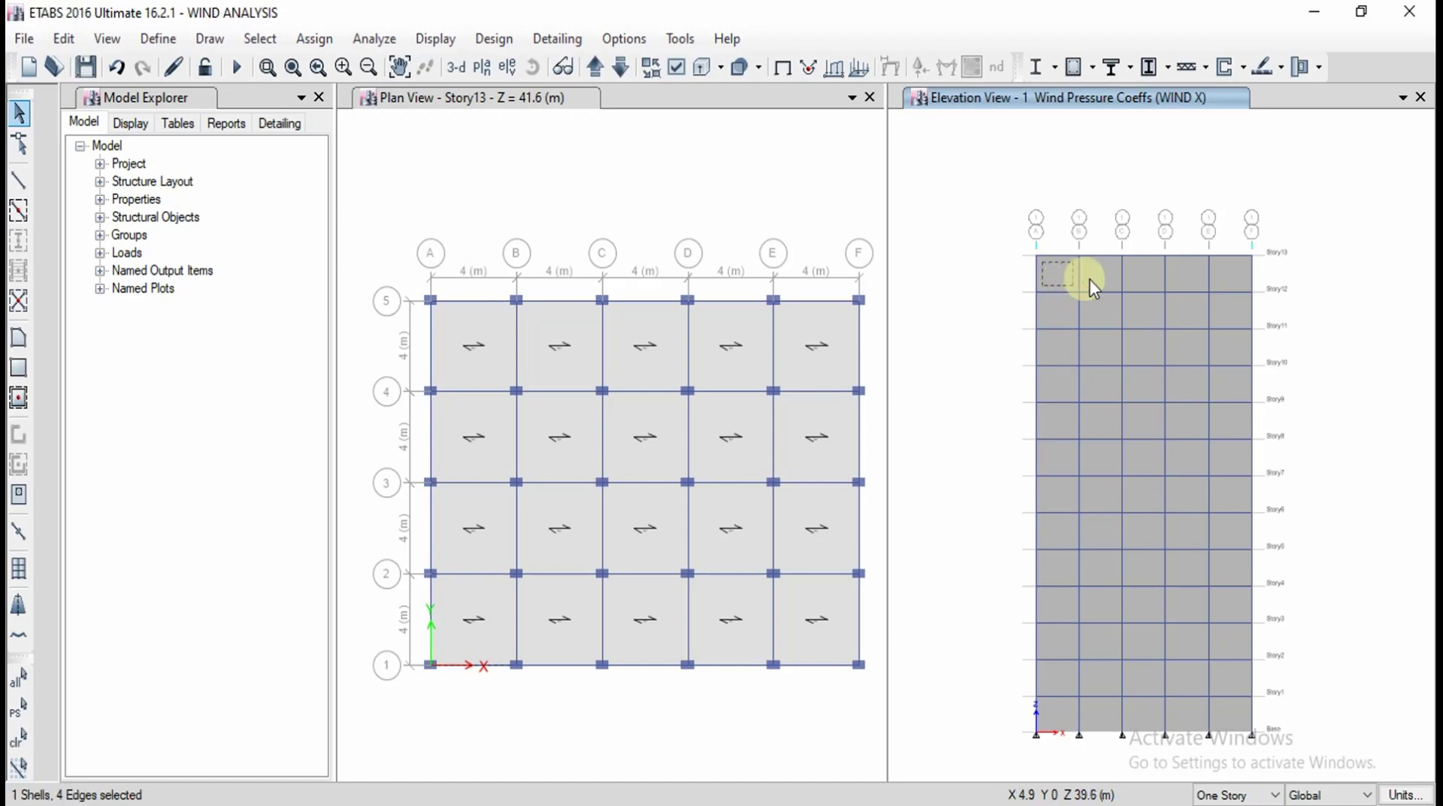
{"action": "left_click", "coordinate": [1095, 282]}
{"action": "key", "text": "ctrl+a"}
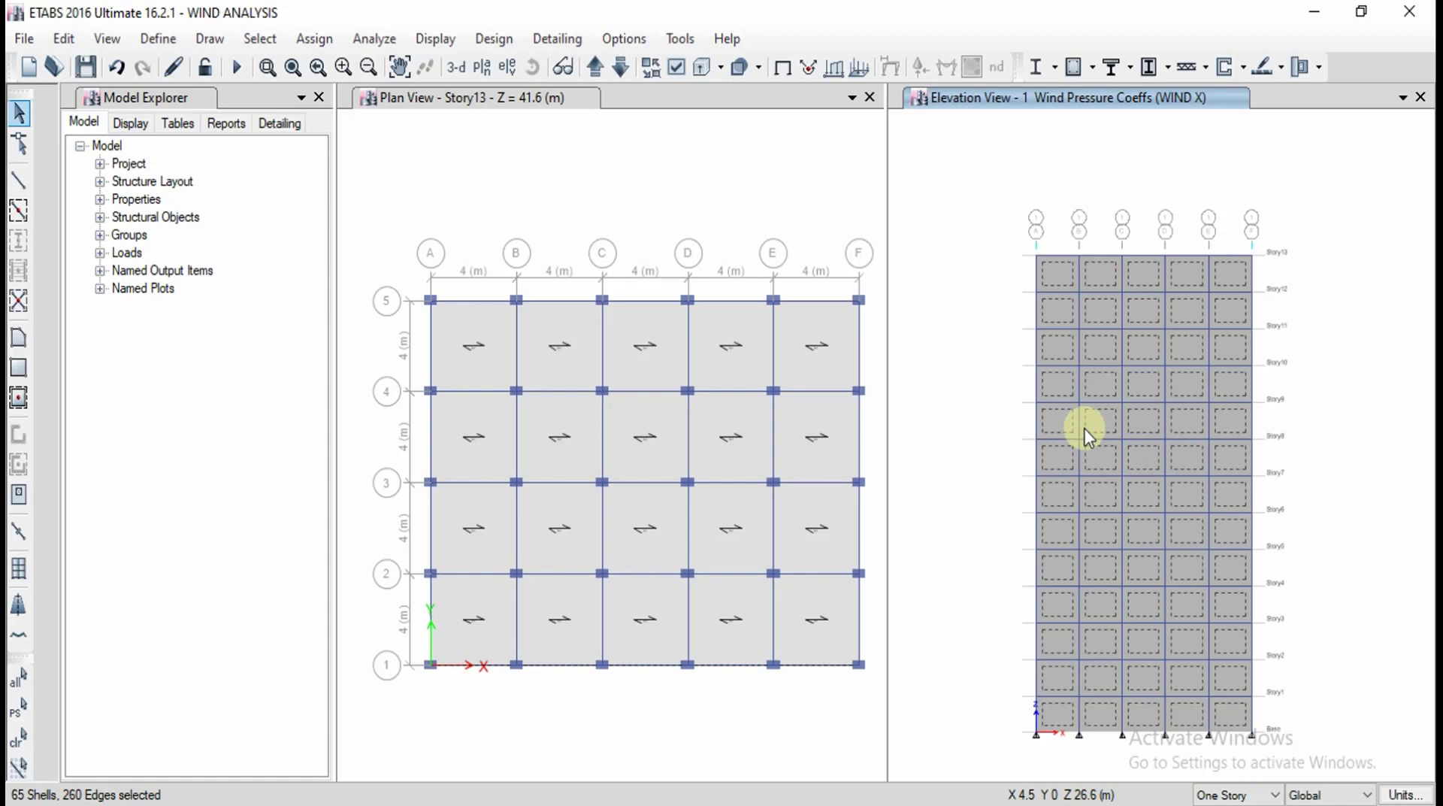
Assign the selected elevation 1 shells a windward wind pressure coefficient Cp of 0.8 for the WIND Y load pattern, replacing existing loads
{"action": "left_click", "coordinate": [314, 39]}
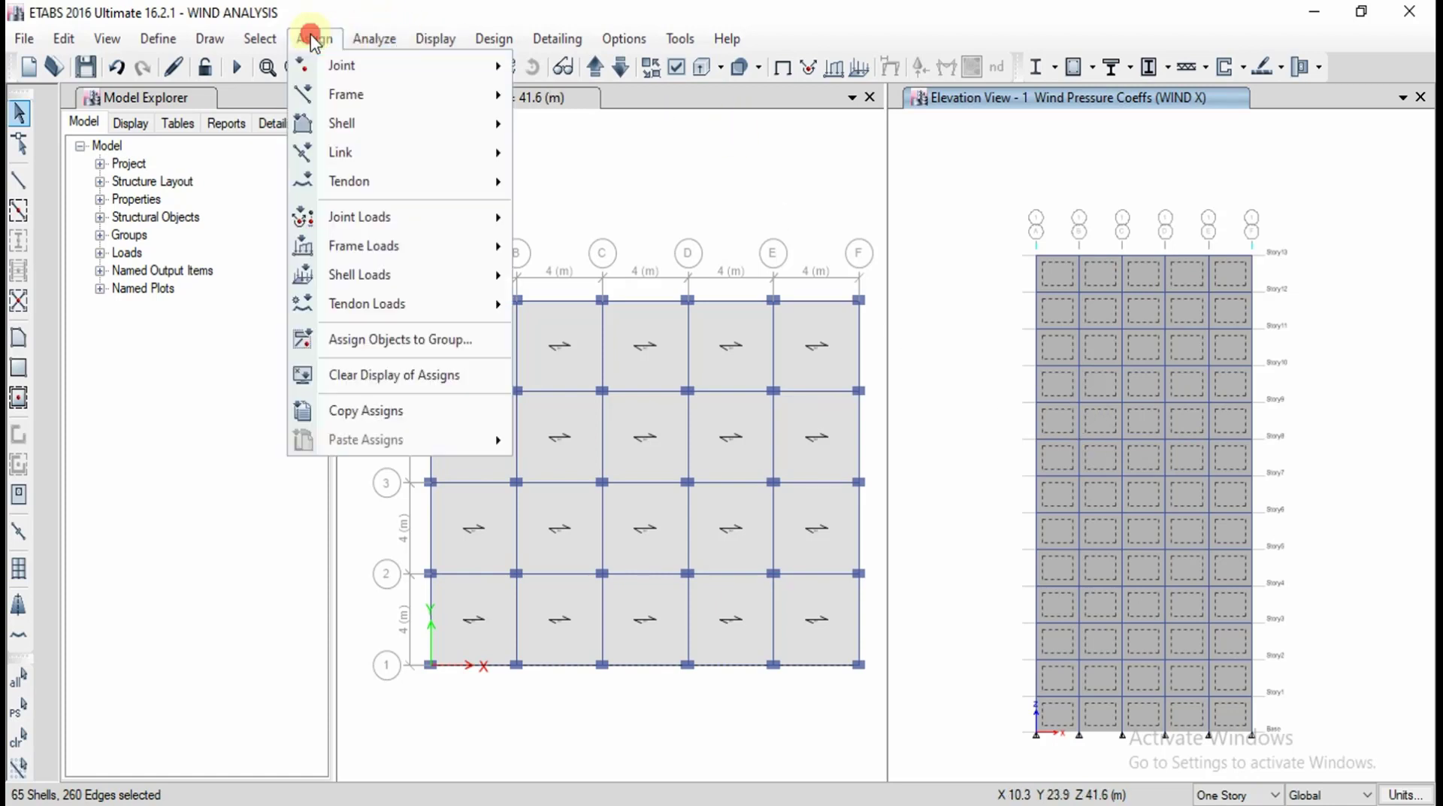
{"action": "mouse_move", "coordinate": [376, 274]}
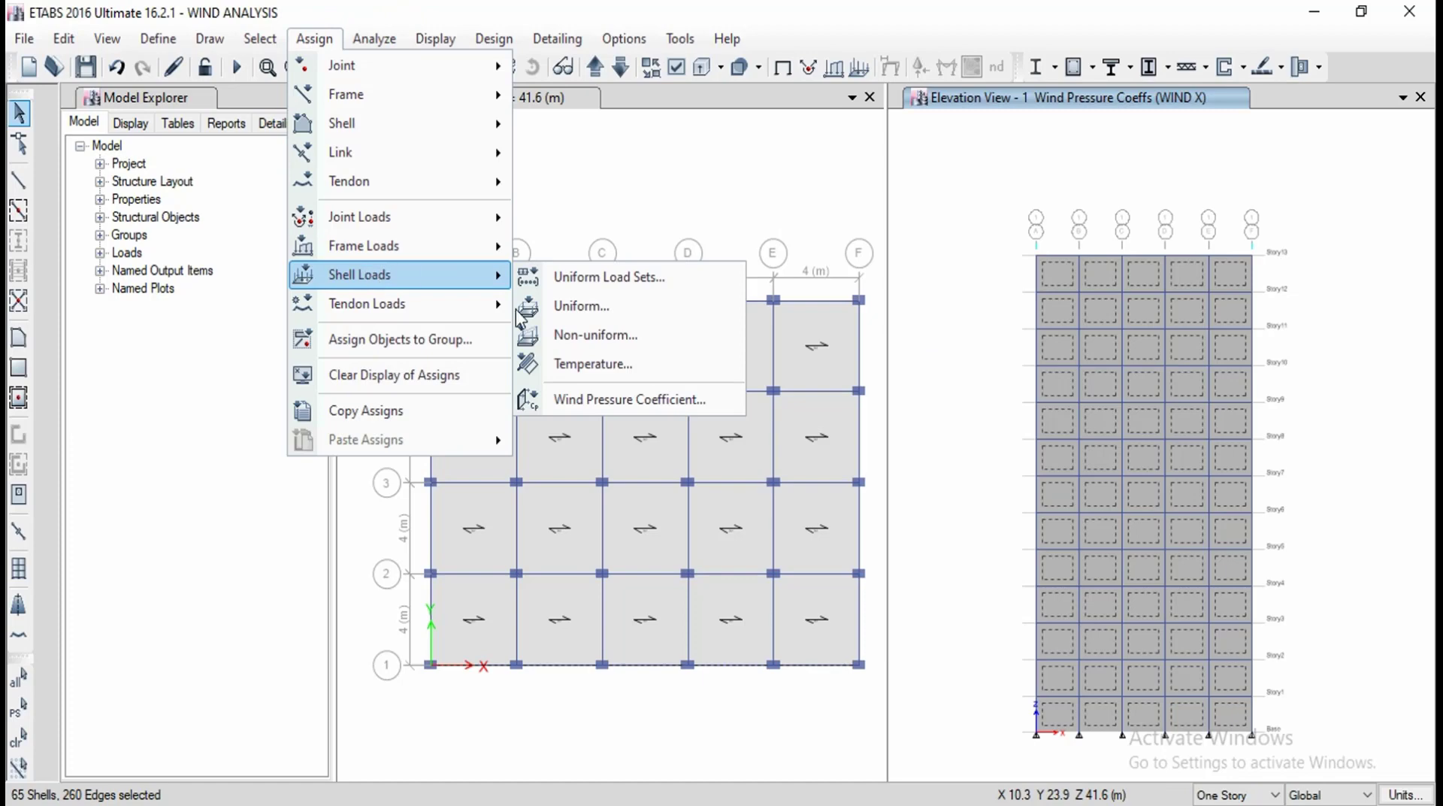
{"action": "left_click", "coordinate": [584, 398]}
{"action": "left_click", "coordinate": [750, 359]}
{"action": "left_click", "coordinate": [748, 385]}
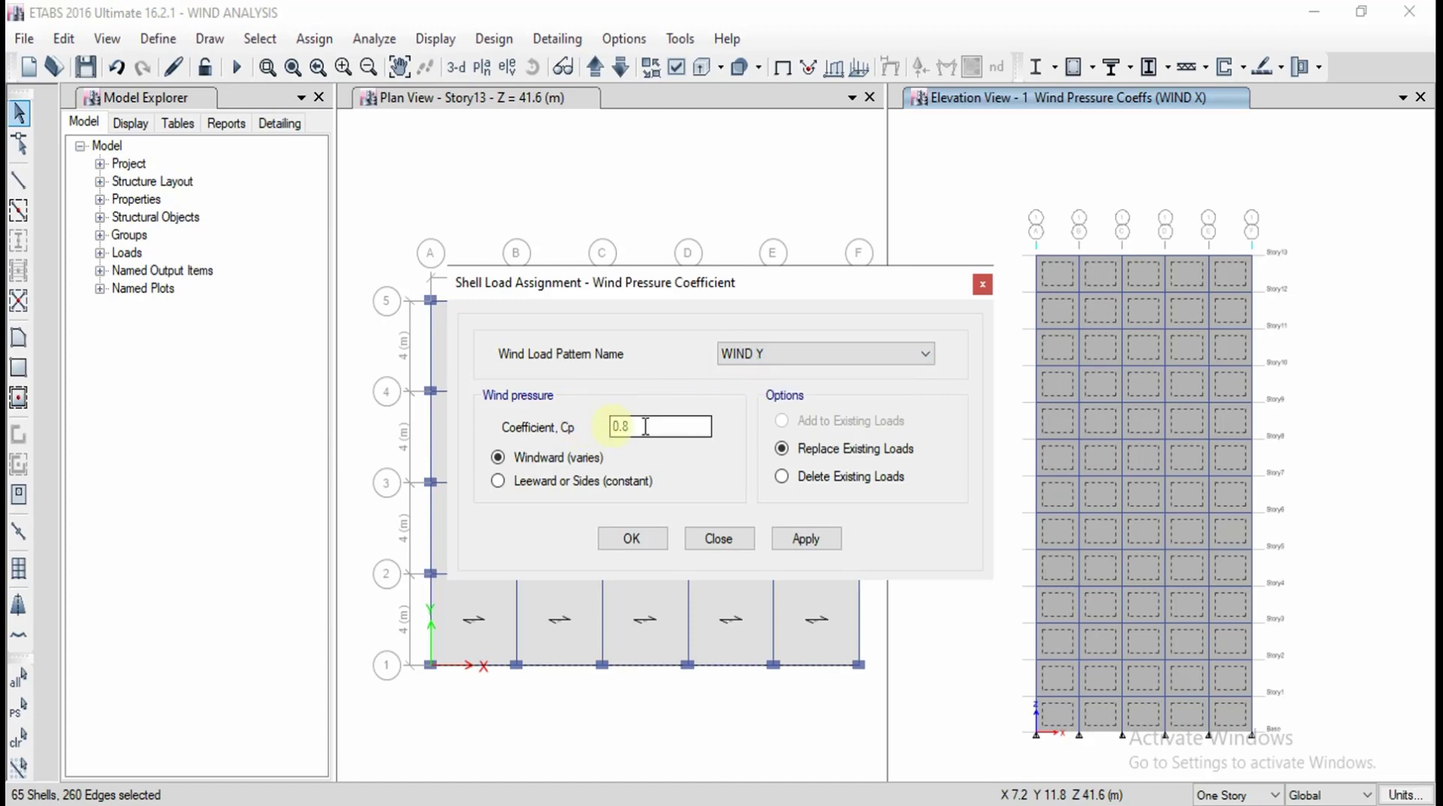
{"action": "left_click", "coordinate": [817, 551]}
{"action": "left_click", "coordinate": [640, 543]}
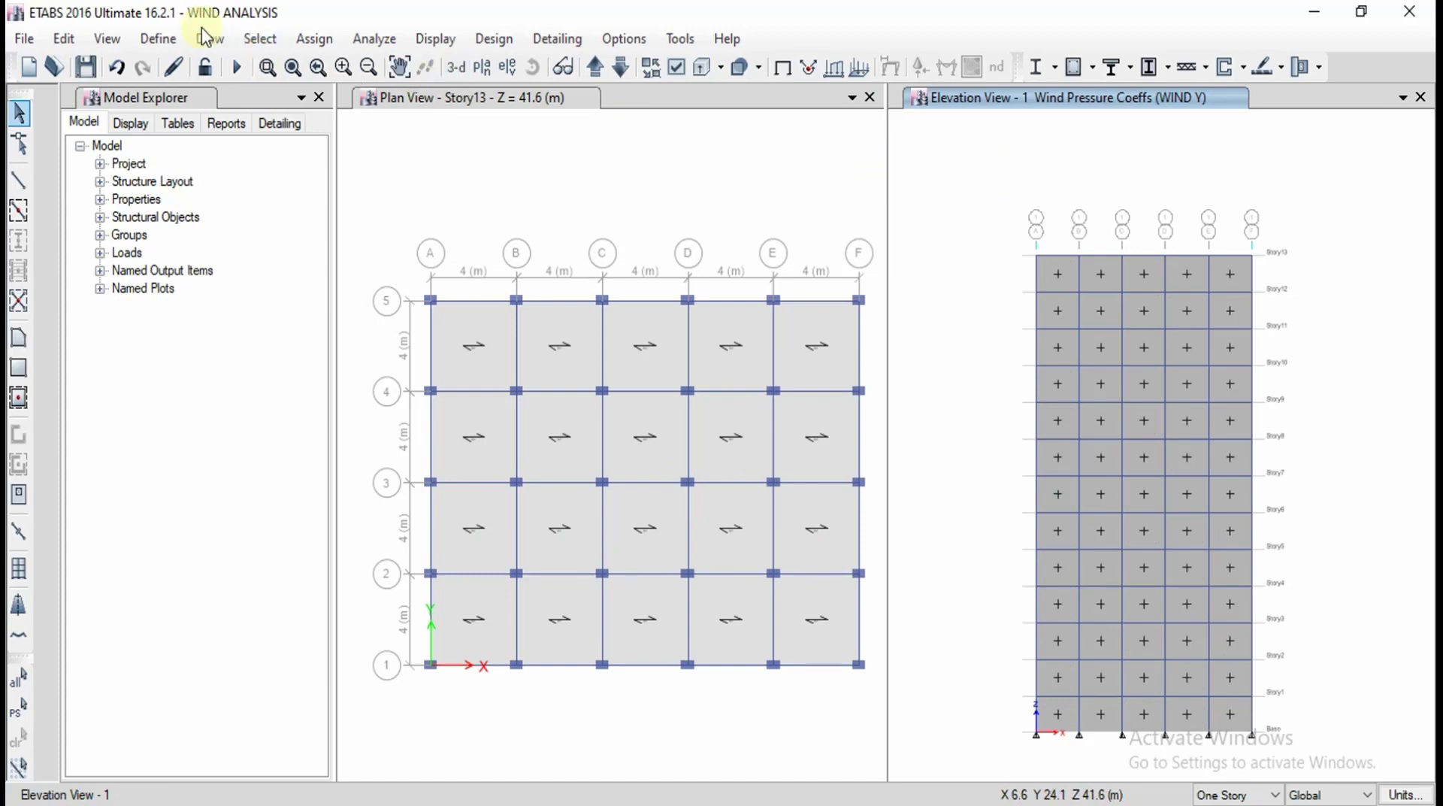
Add the default design load combinations for Concrete Frame Design and accept the resulting combination list
{"action": "left_click", "coordinate": [166, 39]}
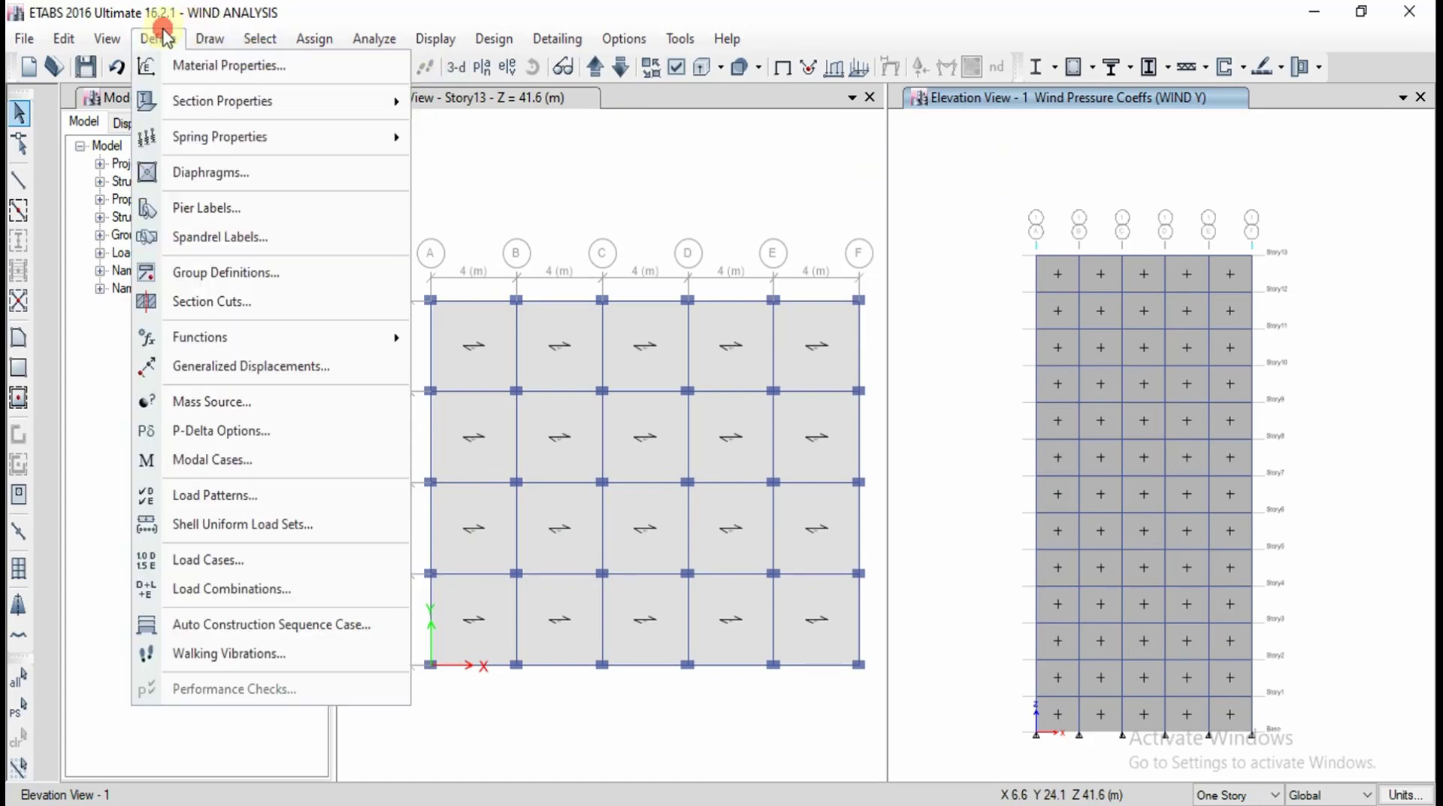
{"action": "left_click", "coordinate": [200, 589]}
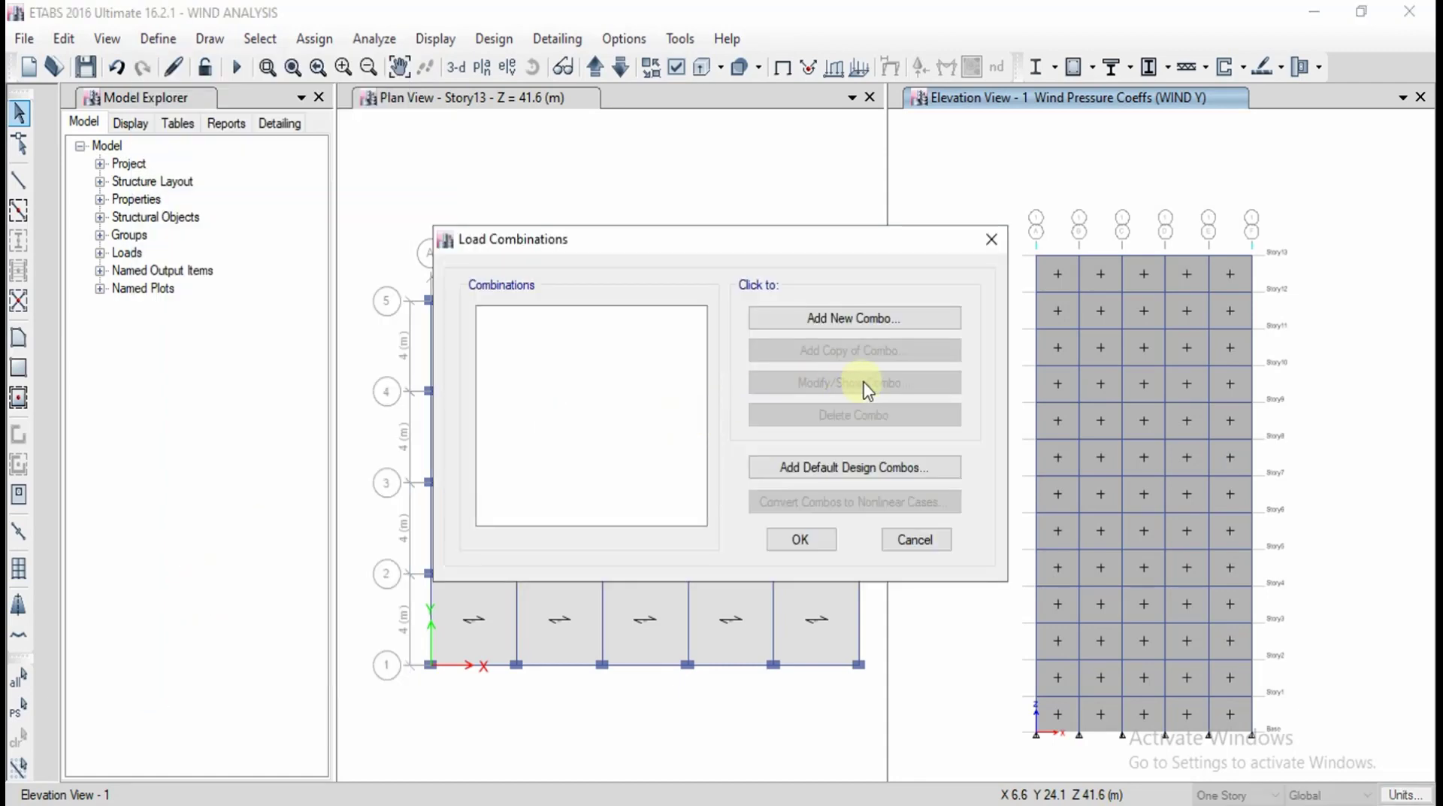
{"action": "left_click", "coordinate": [853, 467]}
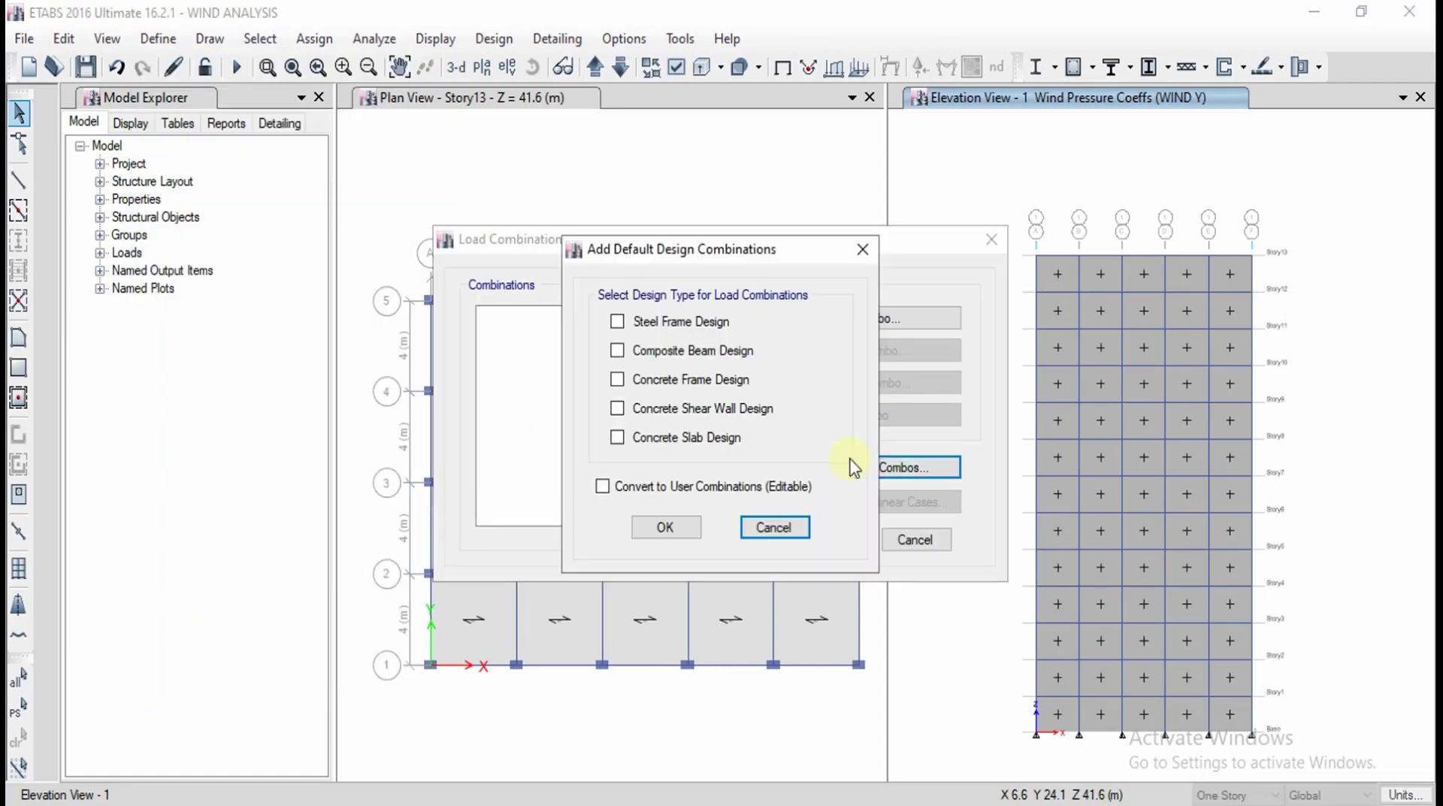
{"action": "left_click", "coordinate": [725, 381]}
{"action": "left_click", "coordinate": [683, 535]}
{"action": "left_click_drag", "start_coordinate": [695, 415], "coordinate": [695, 375]}
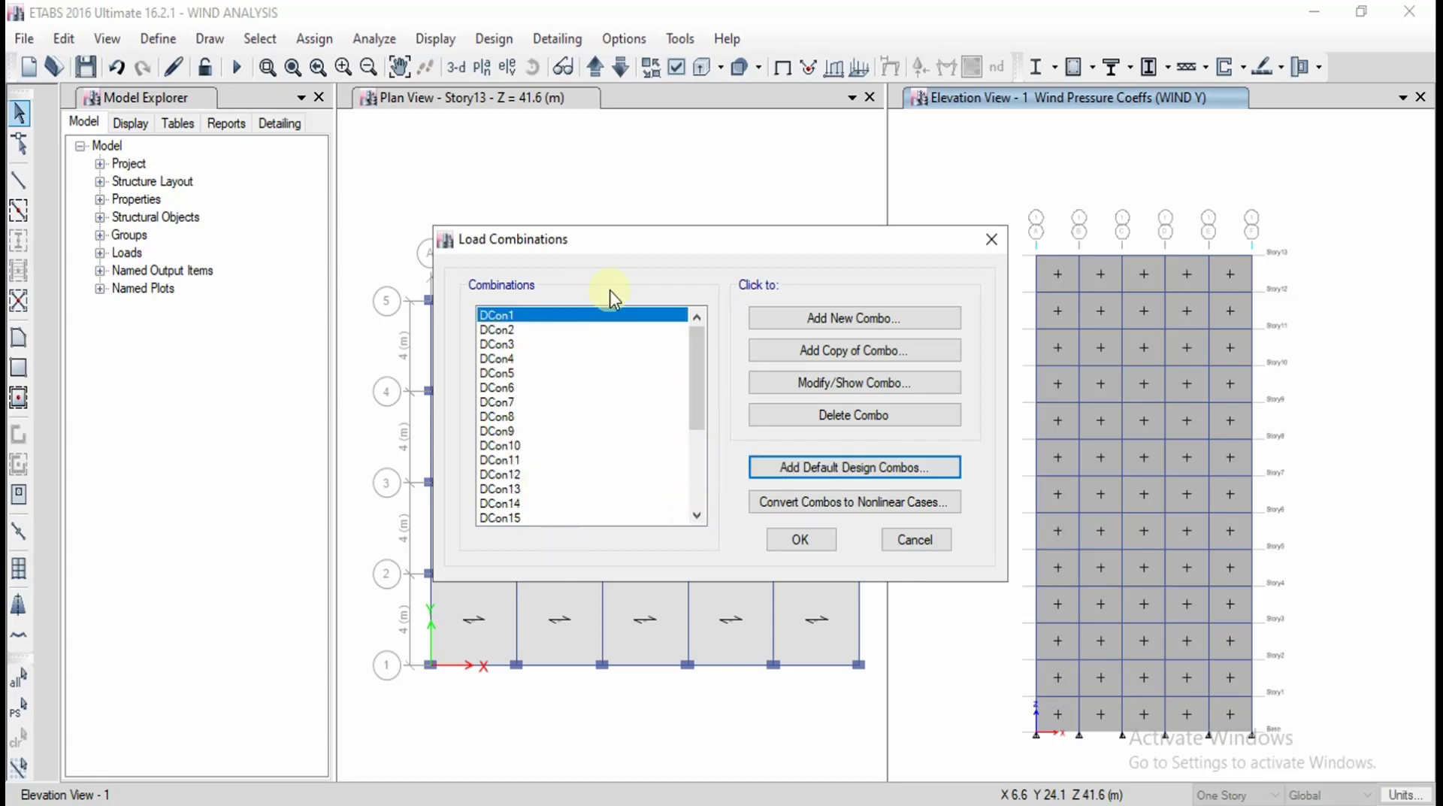
{"action": "left_click", "coordinate": [801, 540]}
Check the model with all joint, frame, shell and other checks enabled, including trimming or extending frames to fix problems
{"action": "left_click", "coordinate": [734, 218]}
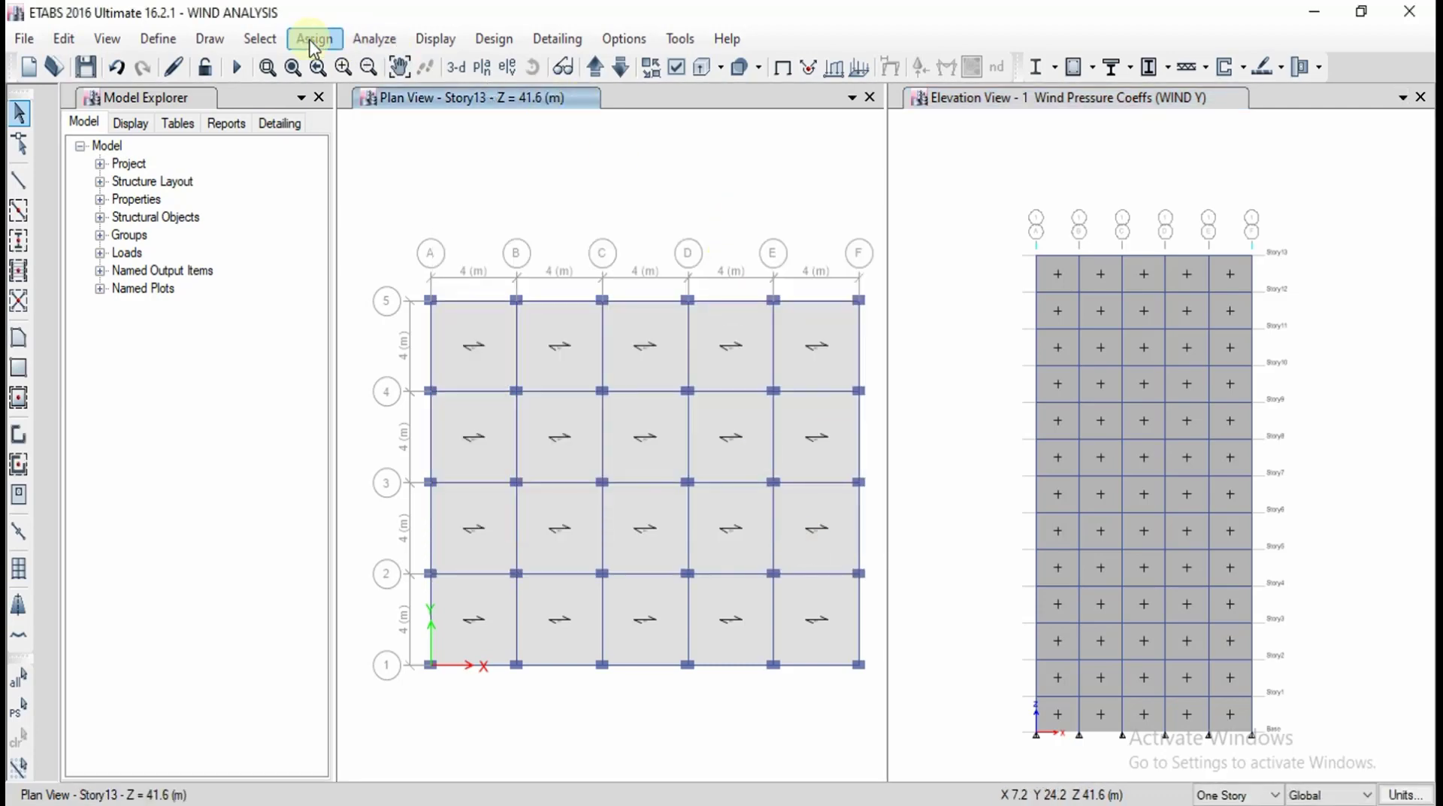
{"action": "left_click", "coordinate": [368, 43]}
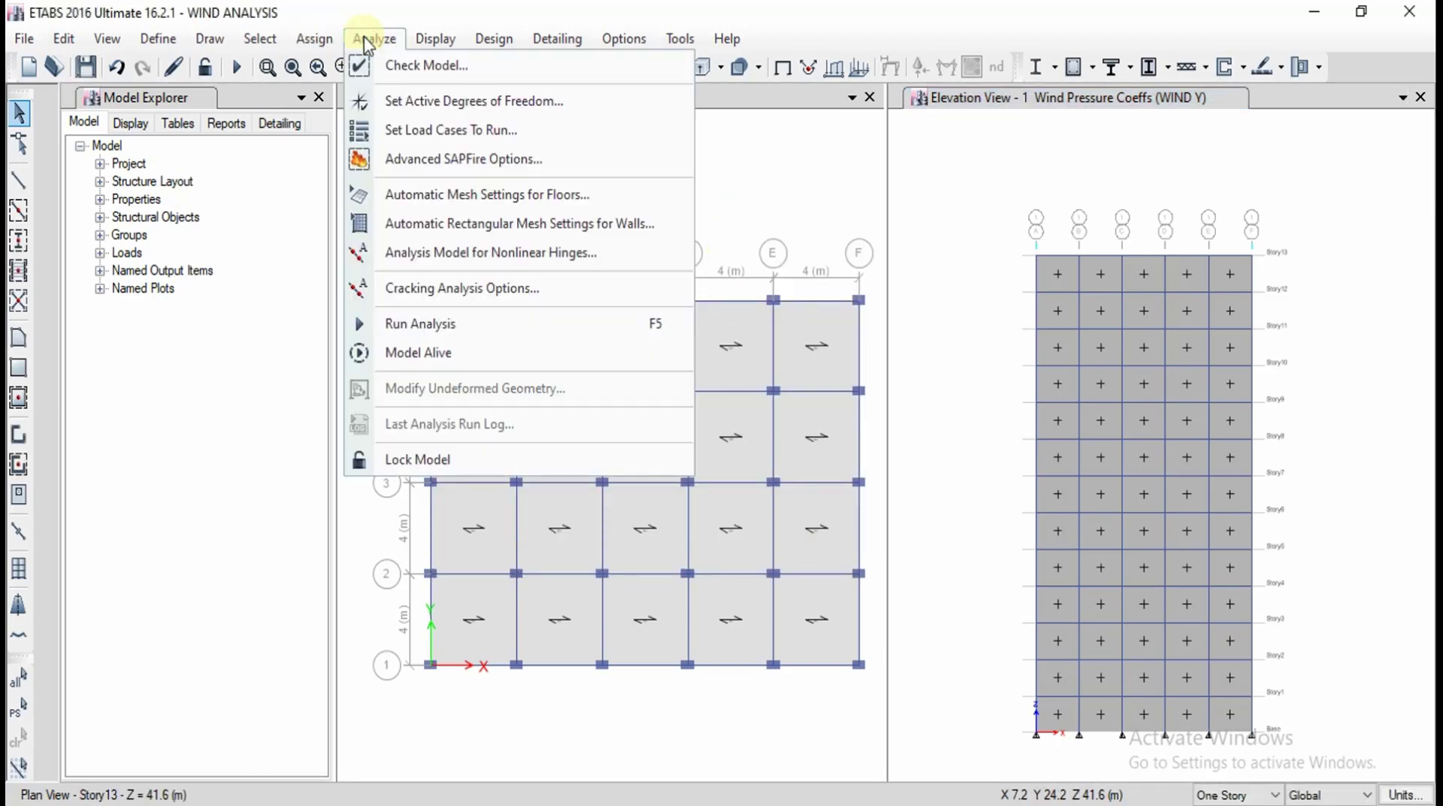
{"action": "left_click", "coordinate": [390, 67]}
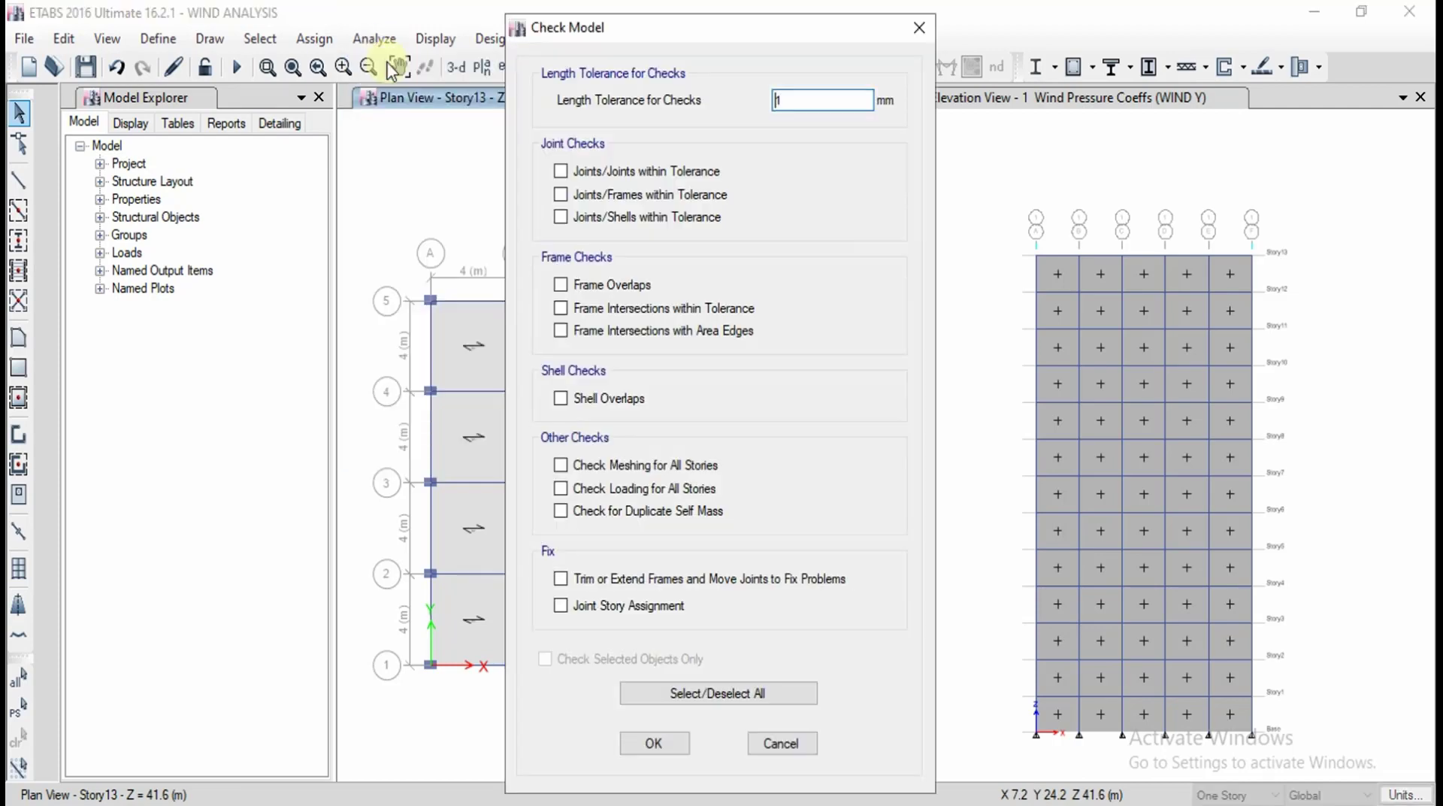
{"action": "left_click", "coordinate": [674, 691]}
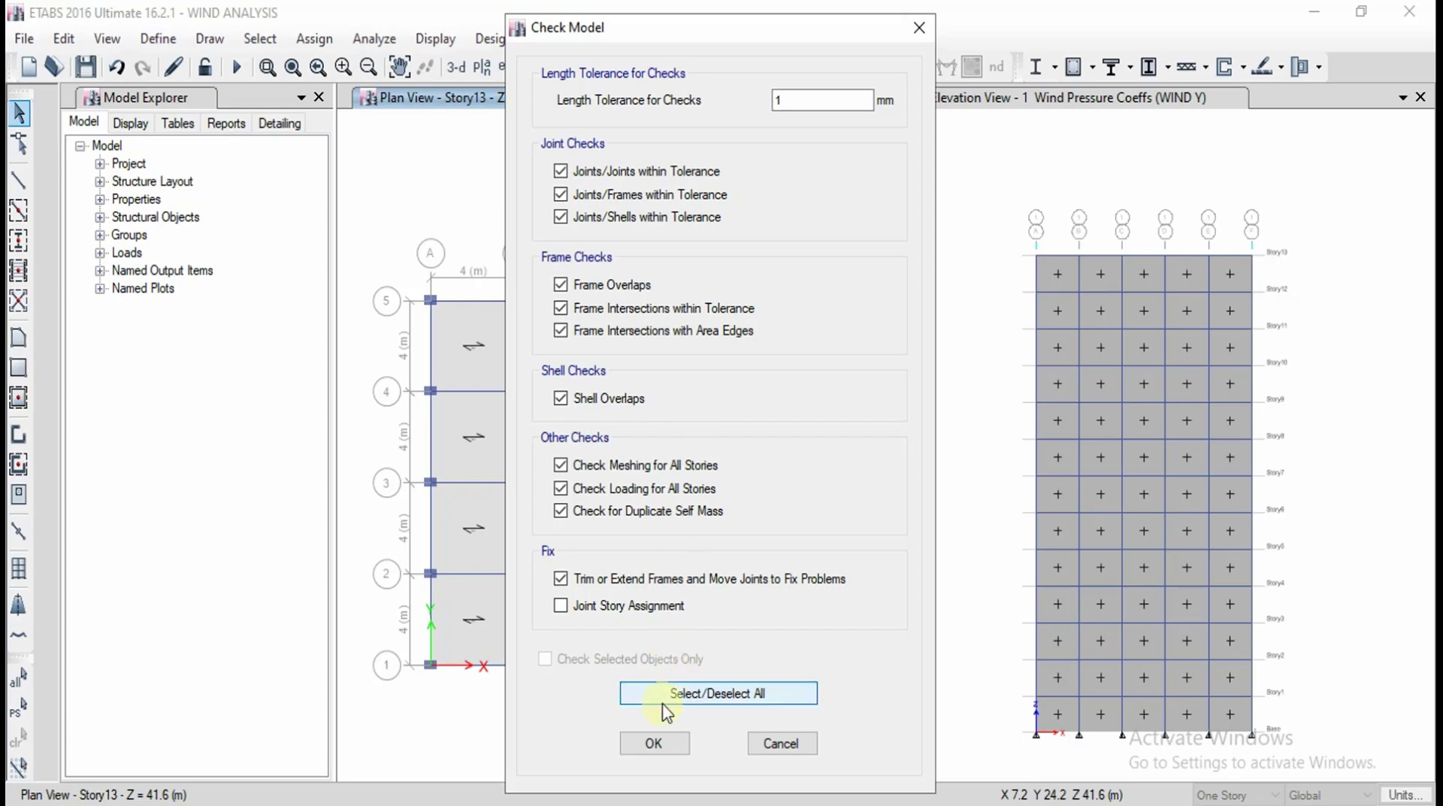
{"action": "left_click", "coordinate": [657, 744]}
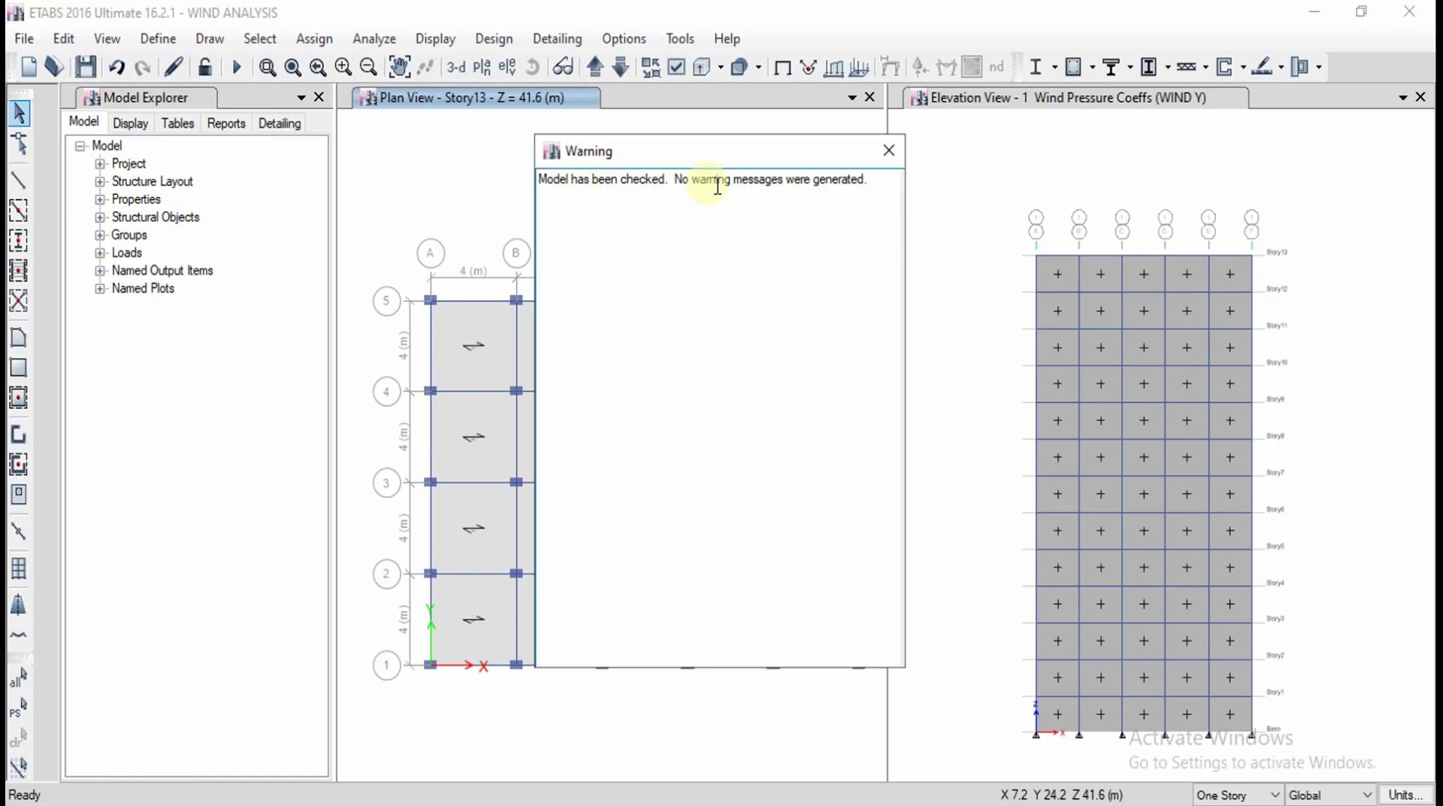
{"action": "left_click", "coordinate": [888, 151]}
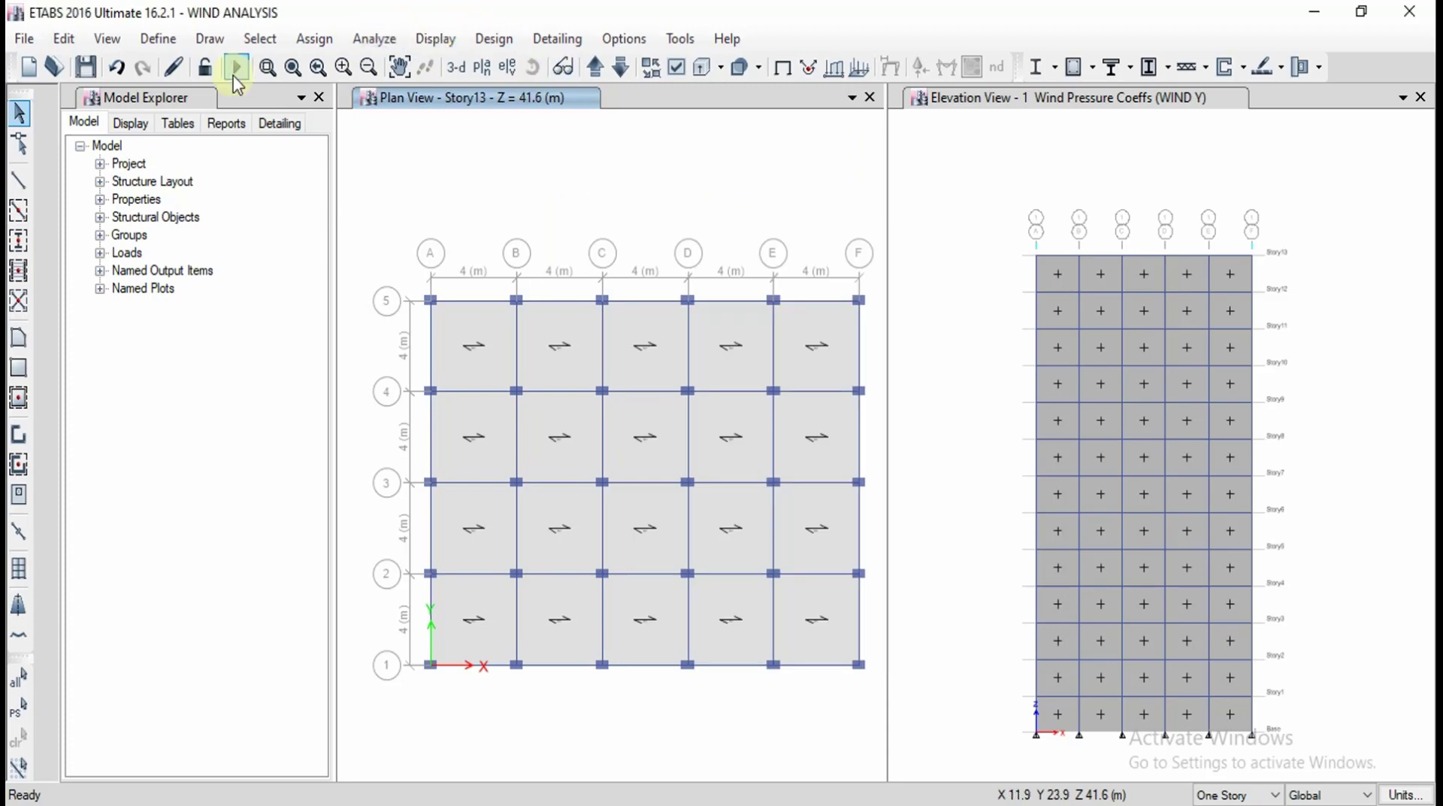
Run the structural analysis of the model
{"action": "left_click", "coordinate": [370, 36]}
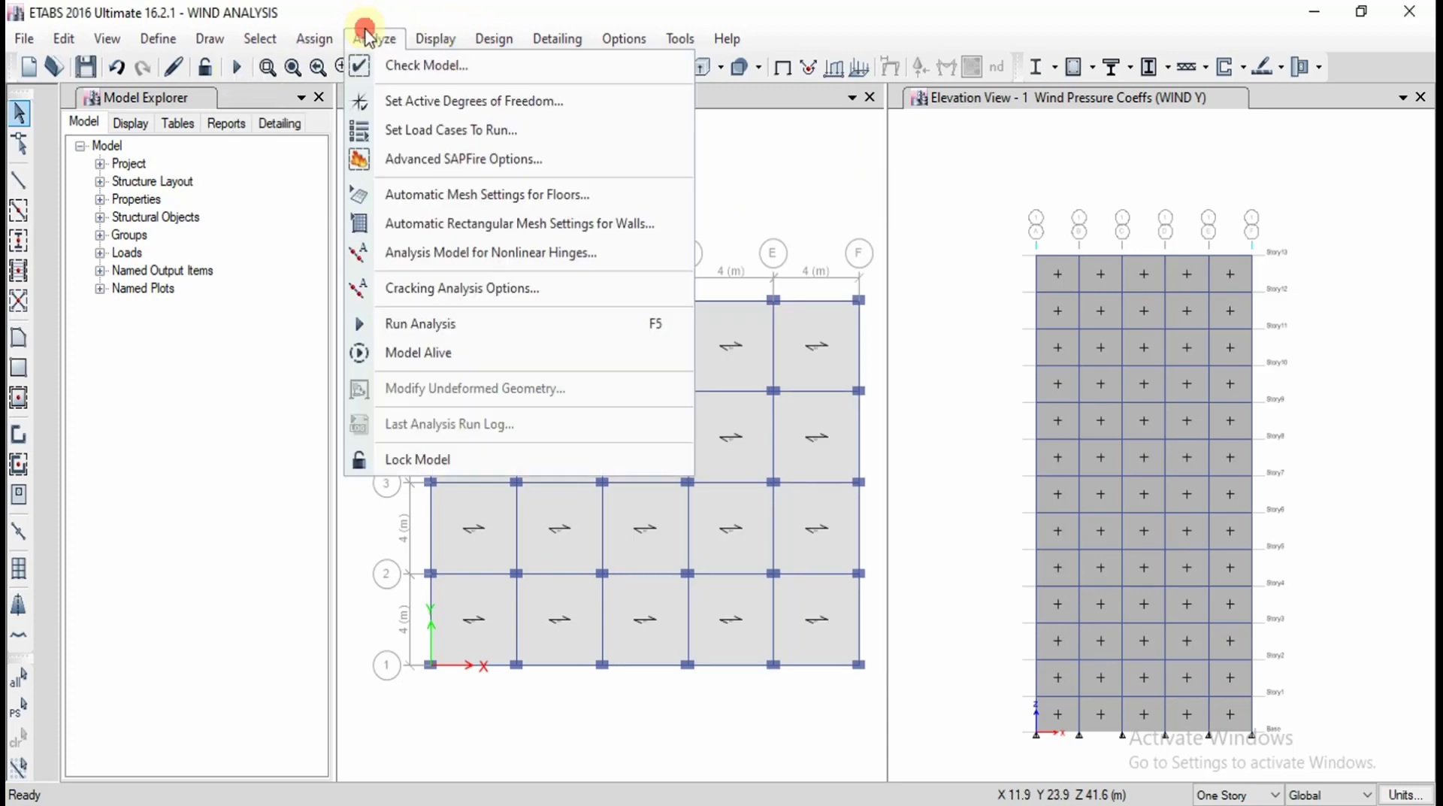
{"action": "left_click", "coordinate": [435, 323]}
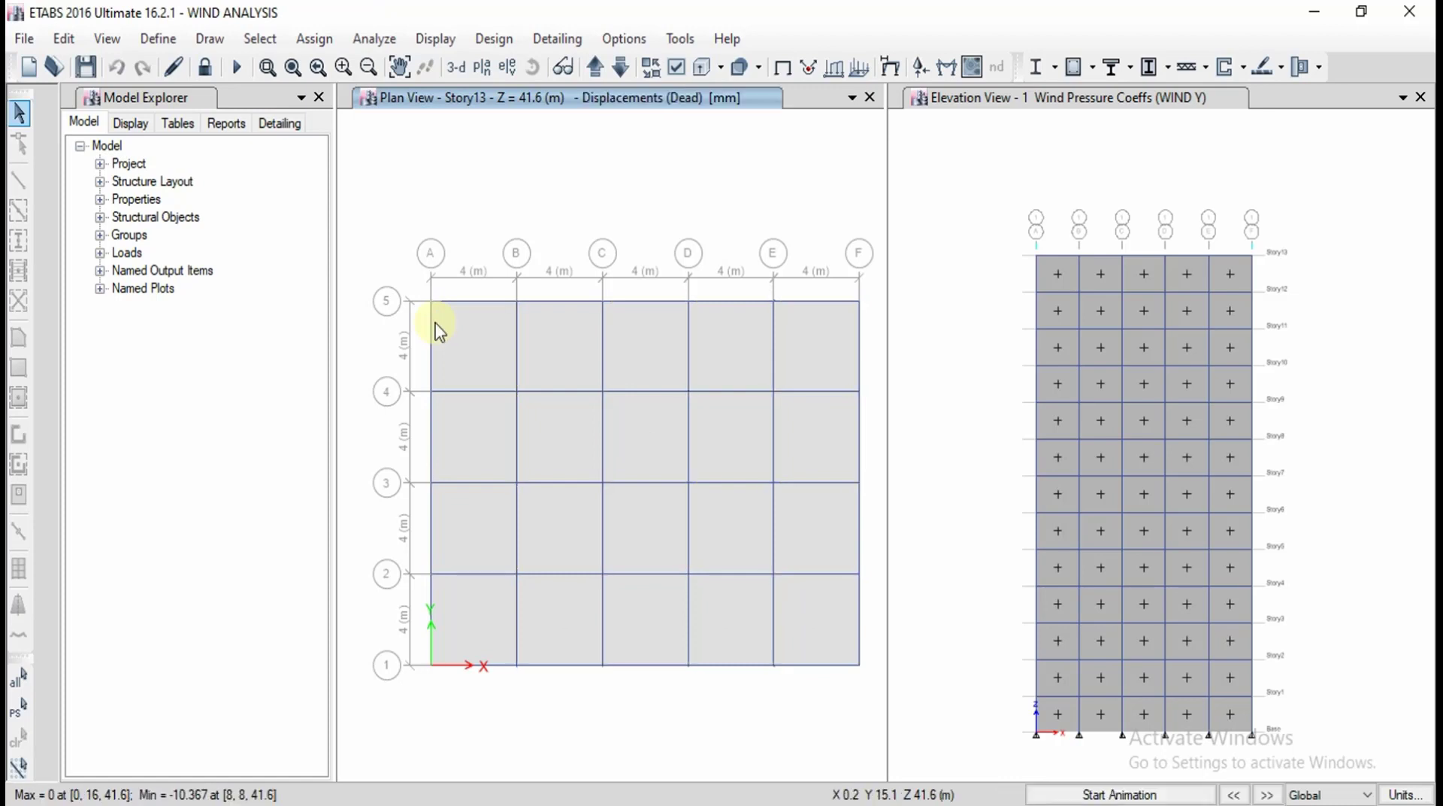
{"action": "left_click", "coordinate": [593, 193]}
Plot and animate the mode 1 shape of the Modal case on elevation 1, and switch that view to 3-D
{"action": "left_click", "coordinate": [918, 180]}
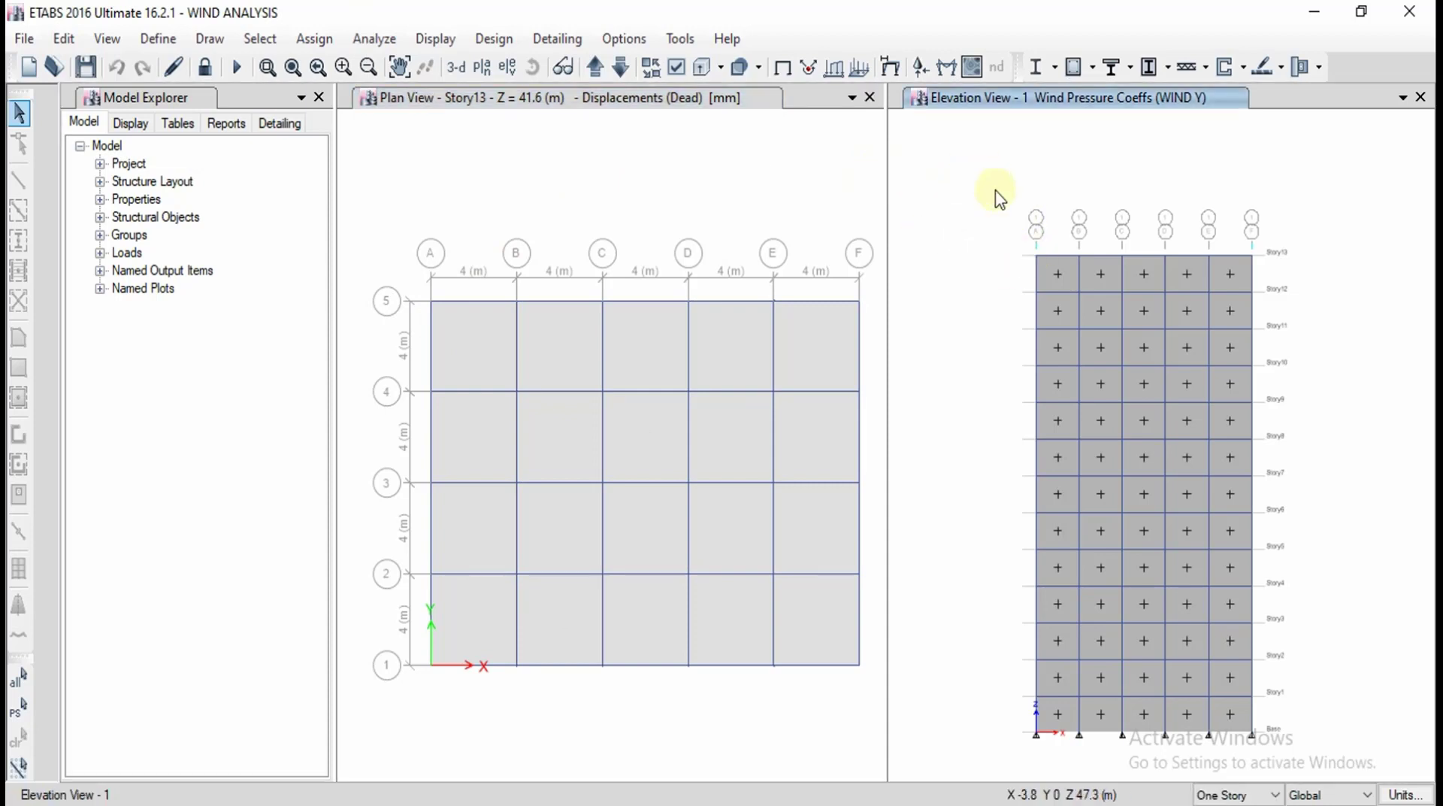
{"action": "left_click", "coordinate": [890, 70]}
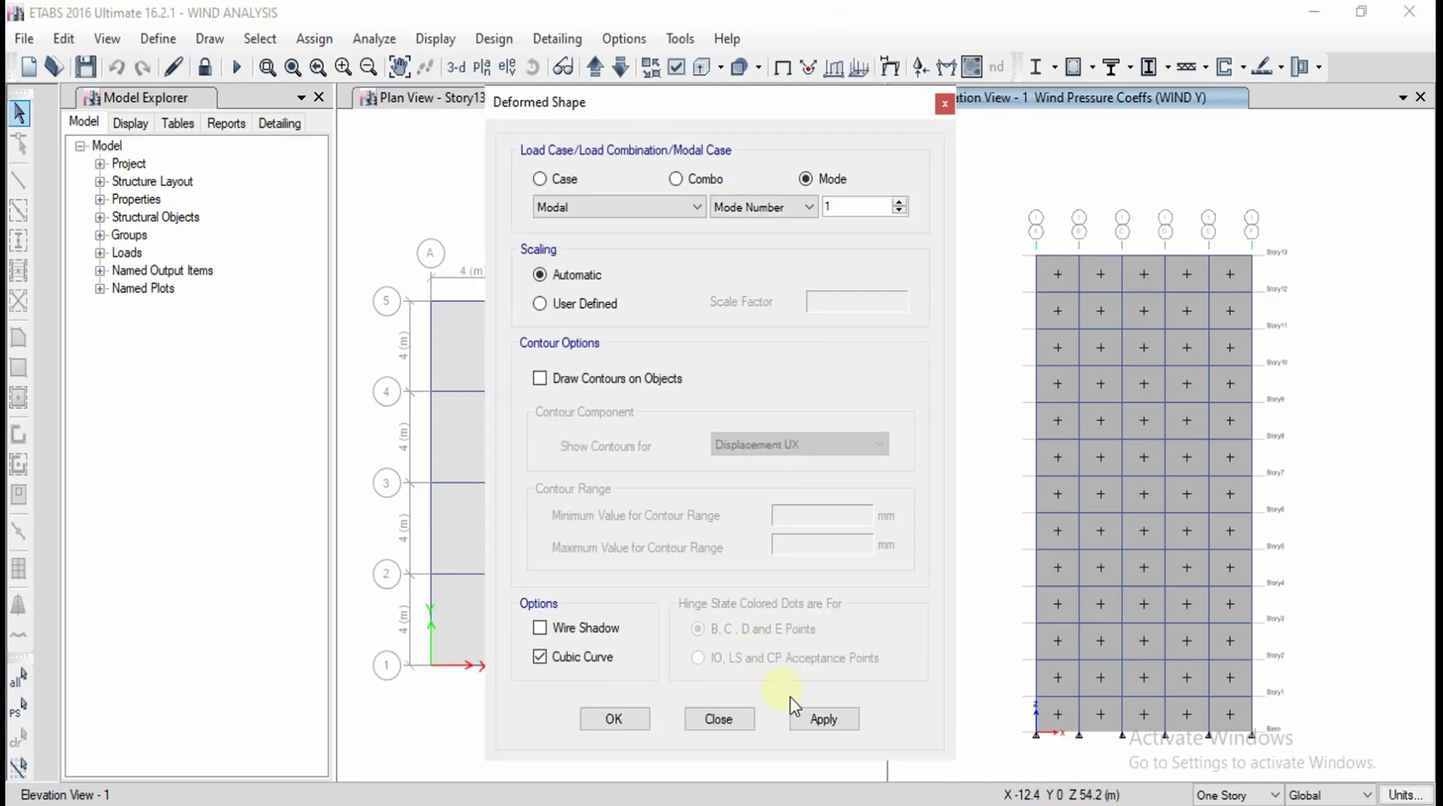
{"action": "left_click", "coordinate": [821, 718]}
{"action": "left_click", "coordinate": [631, 722]}
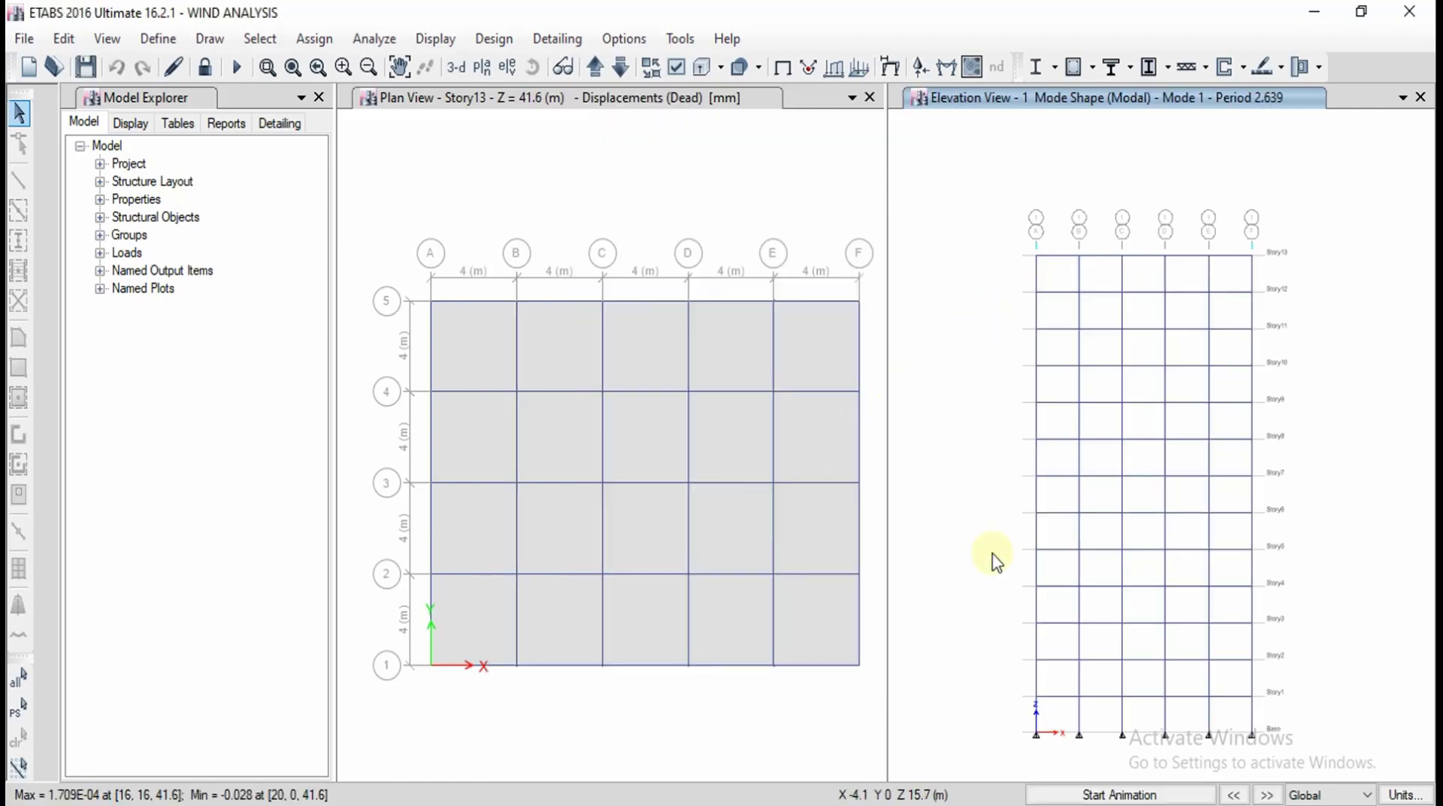
{"action": "left_click", "coordinate": [1056, 797]}
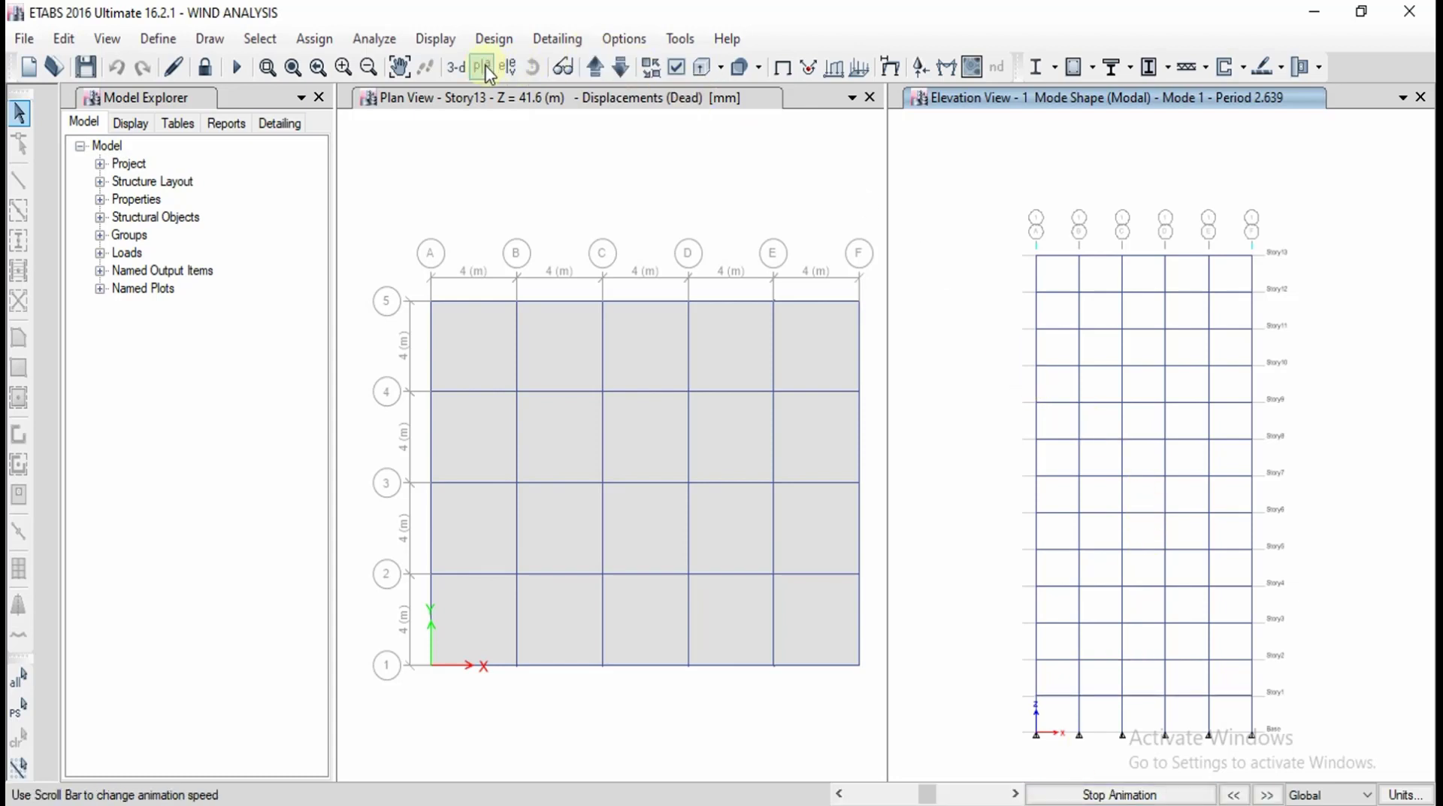
{"action": "left_click", "coordinate": [457, 67]}
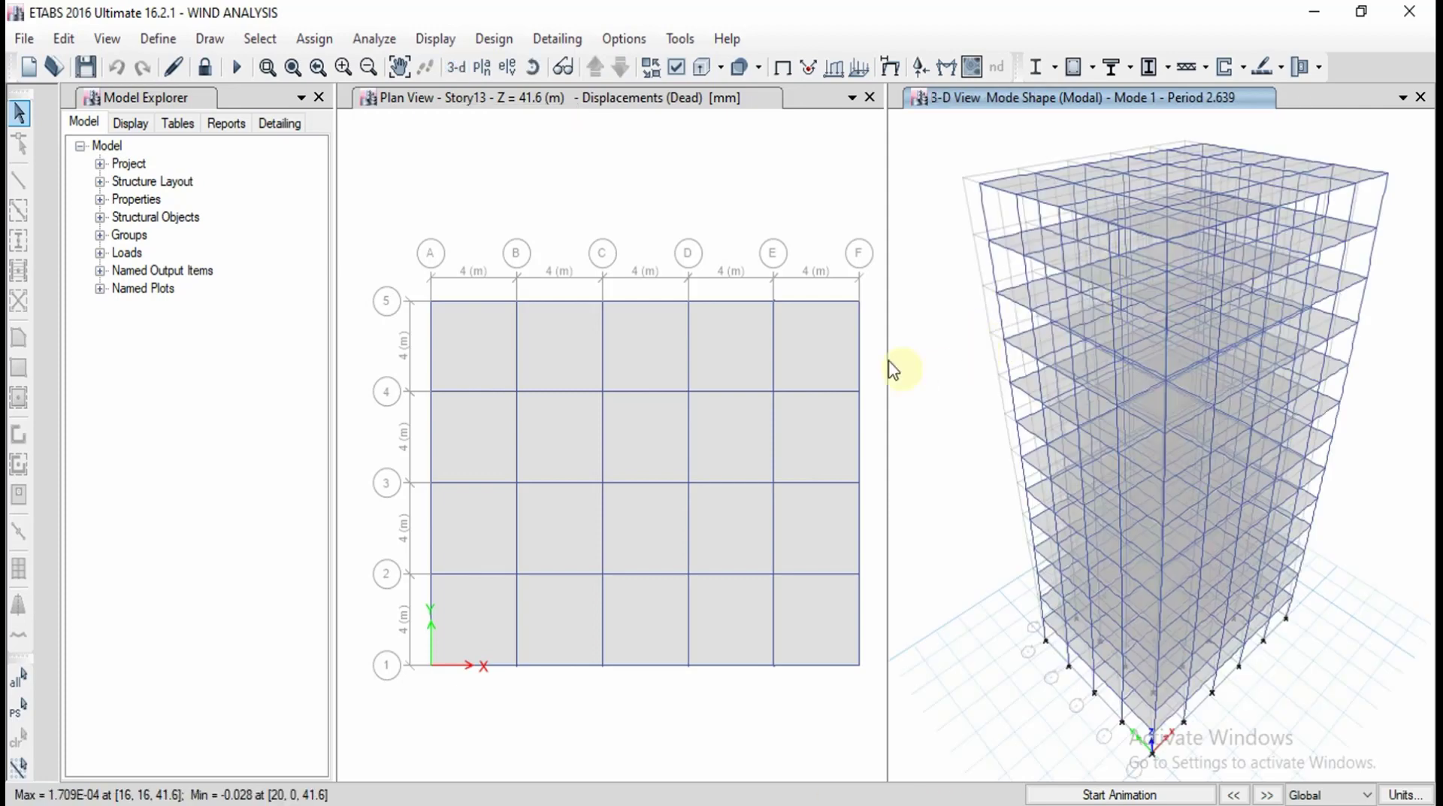
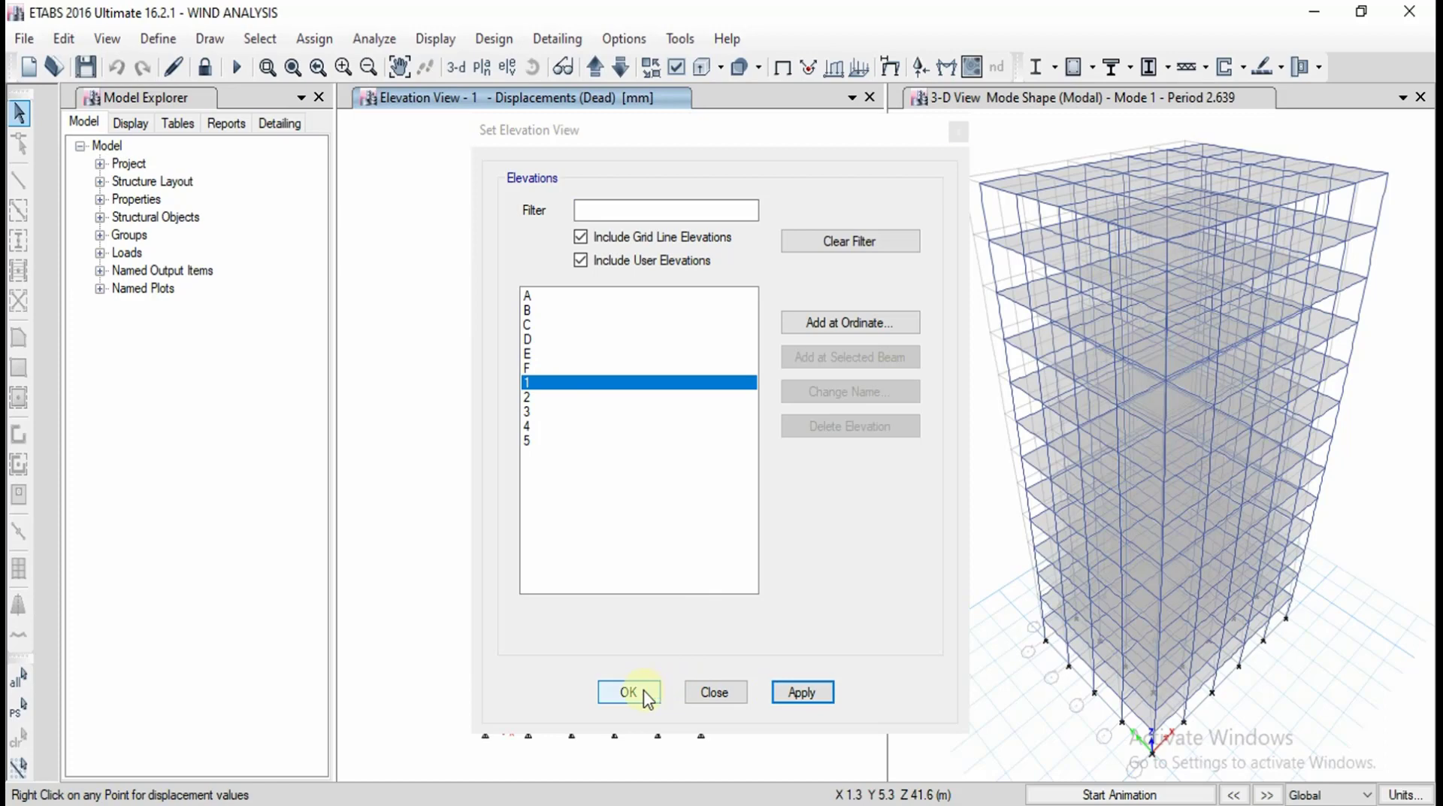
Show elevation 1 in the dead-load displacement view and elevation A in the mode shape view
{"action": "left_click", "coordinate": [644, 692]}
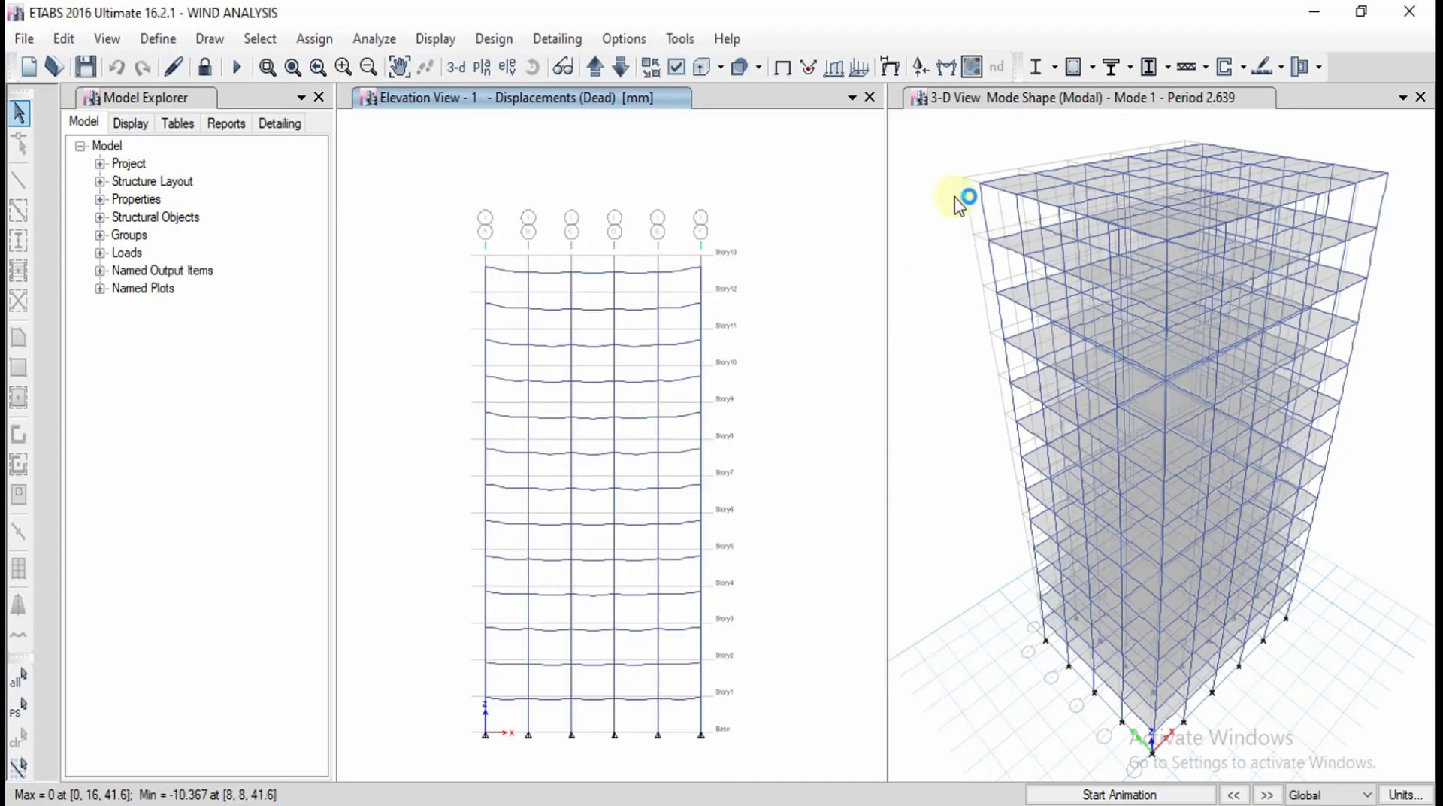
{"action": "left_click", "coordinate": [959, 205]}
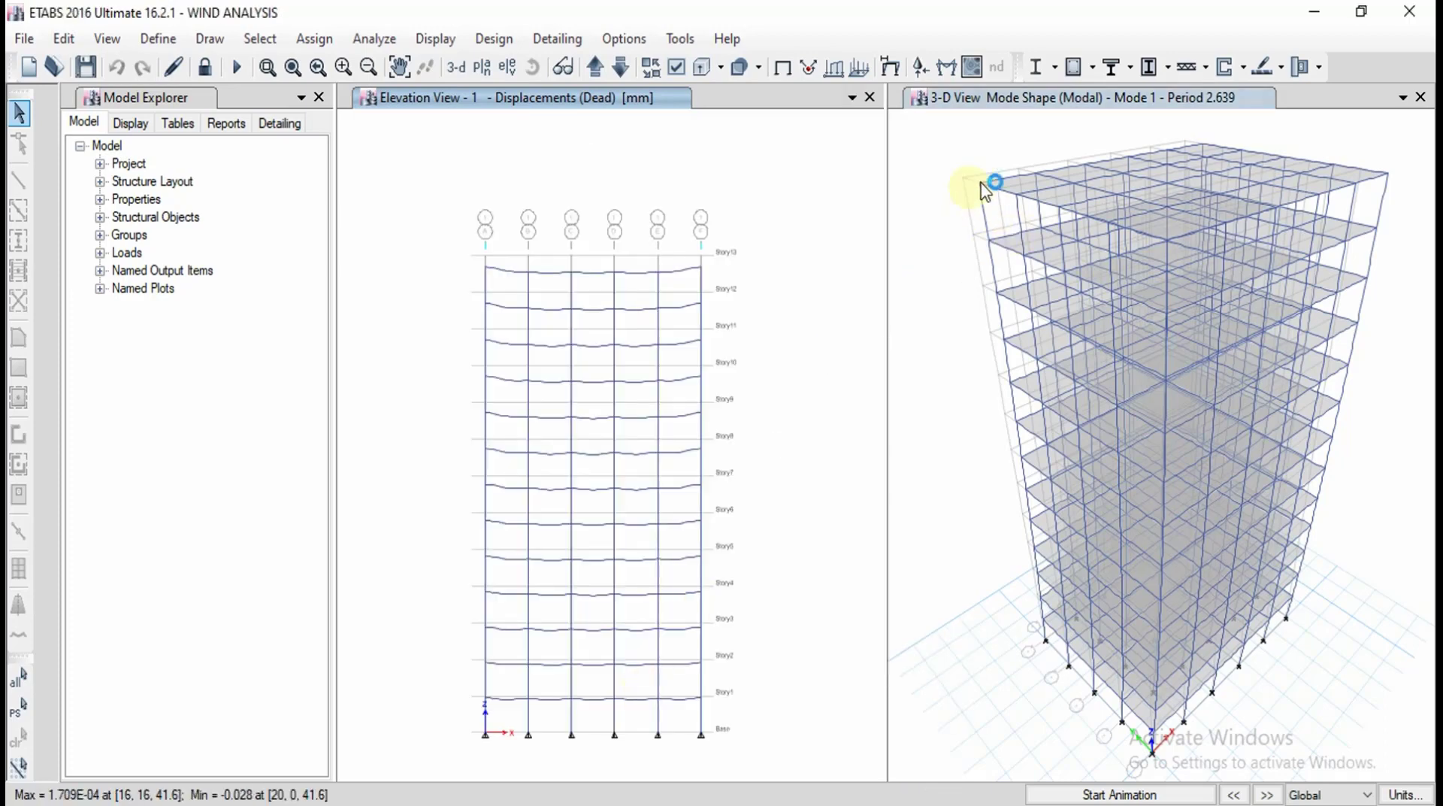
{"action": "left_click", "coordinate": [513, 75]}
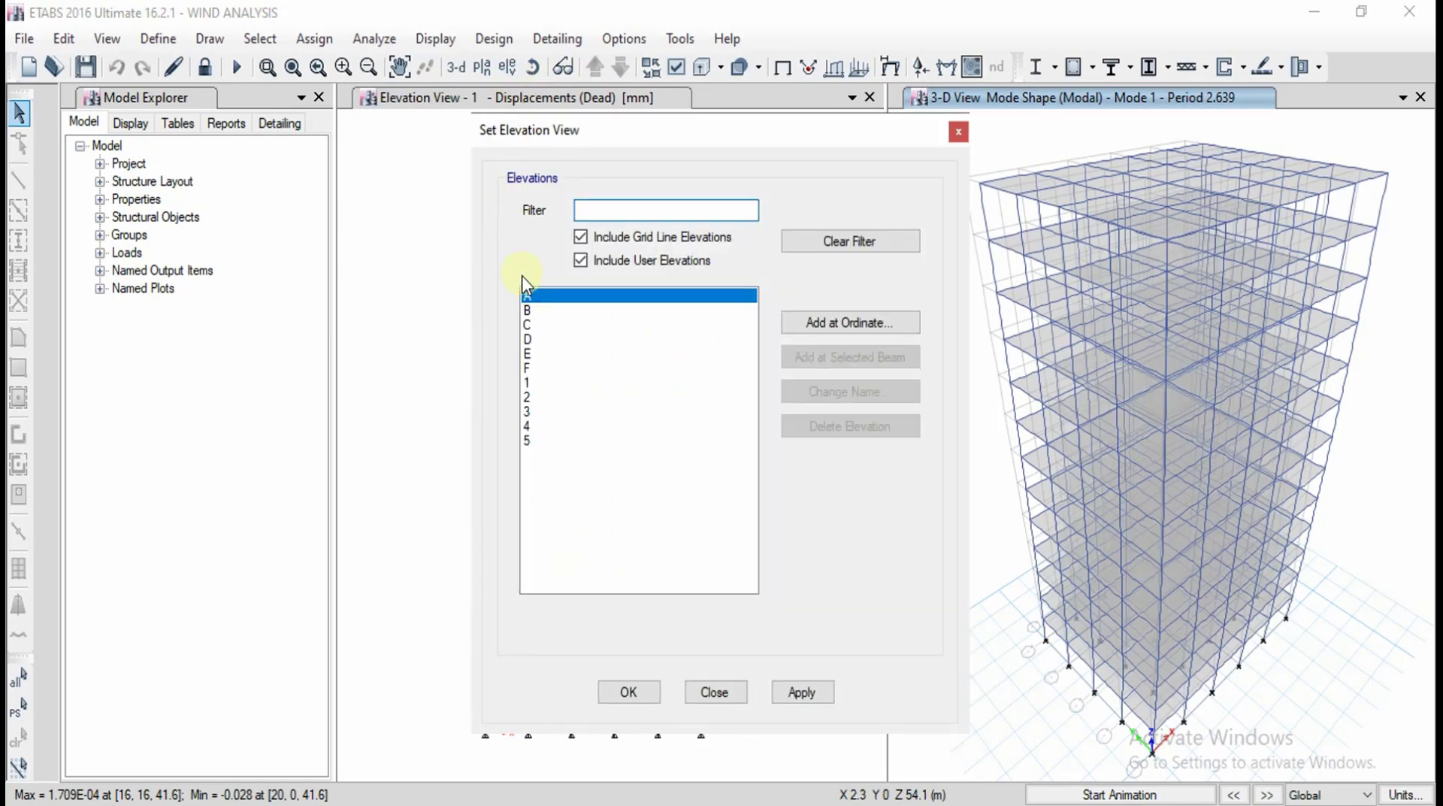
{"action": "left_click", "coordinate": [795, 696]}
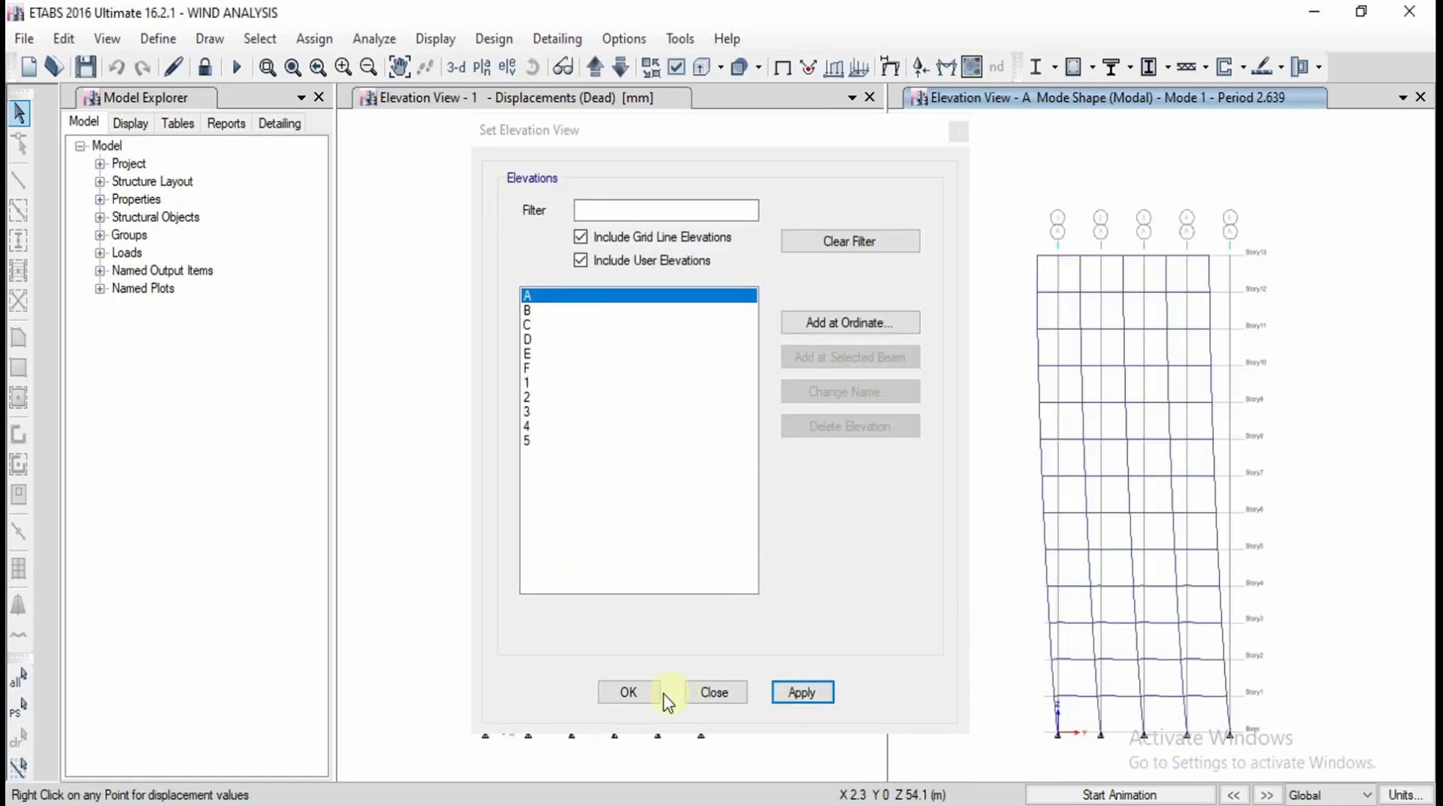
{"action": "left_click", "coordinate": [631, 690]}
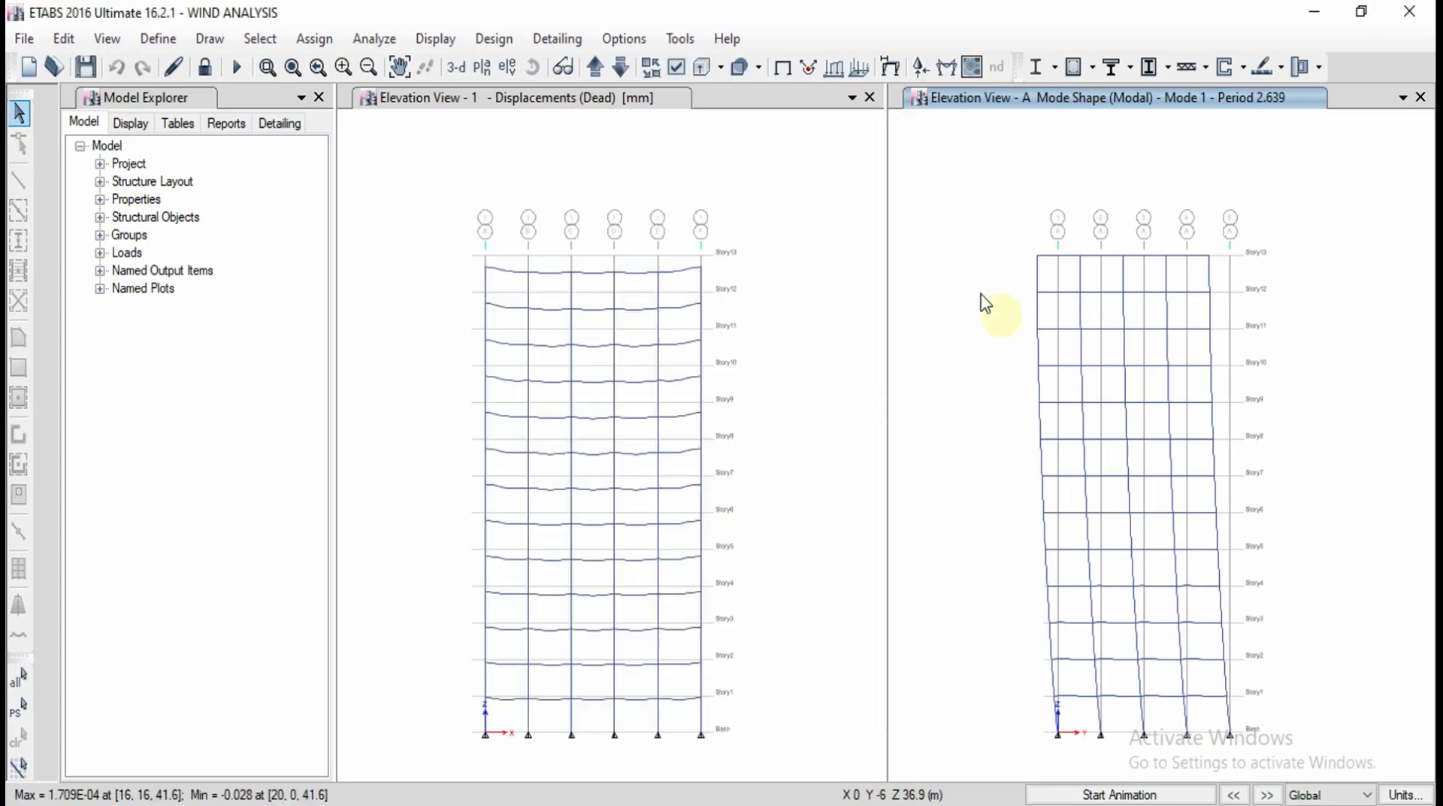
Display the WIND X load case's deformed shape on elevation 1 with automatic scaling and animate it
{"action": "left_click", "coordinate": [733, 182]}
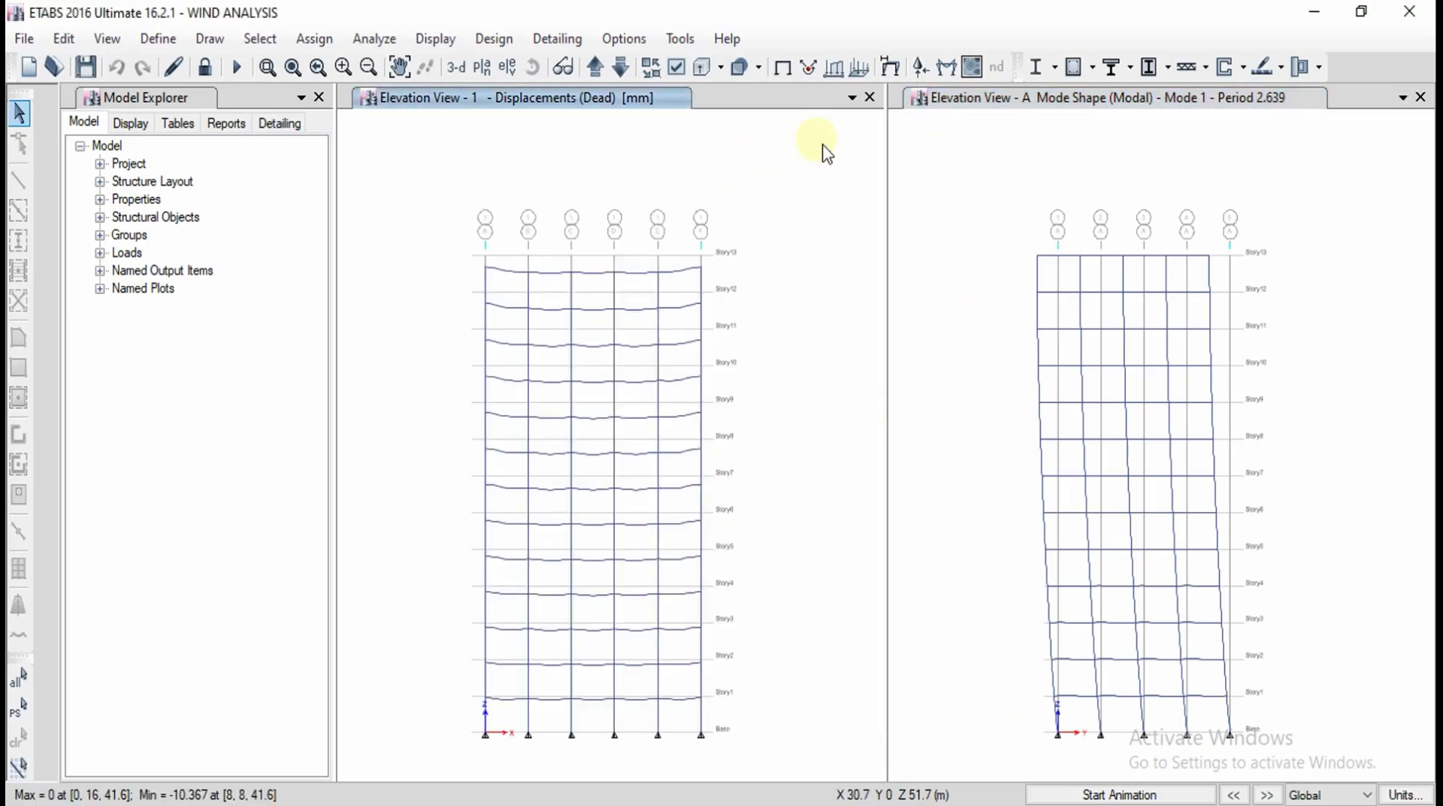
{"action": "left_click", "coordinate": [890, 69]}
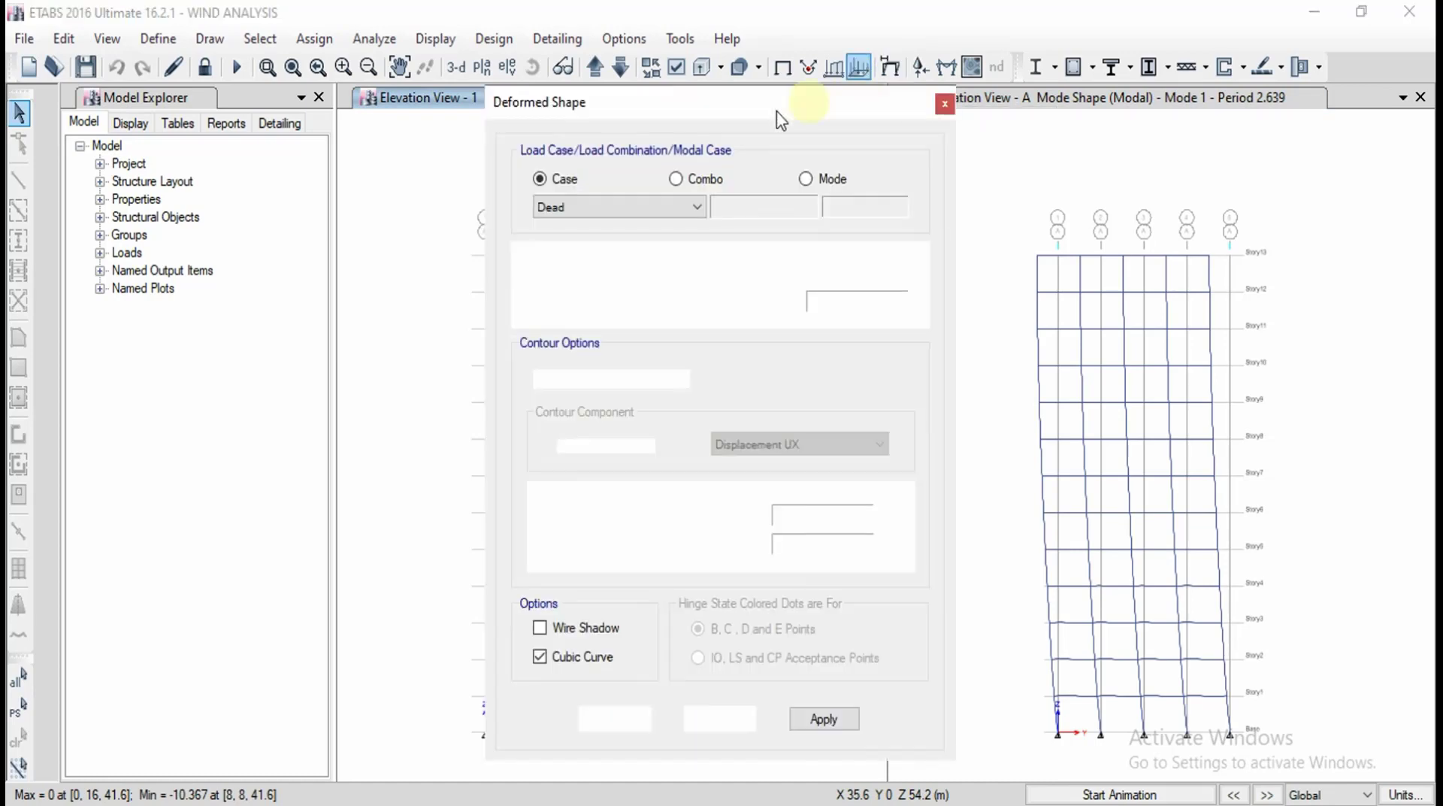
{"action": "left_click", "coordinate": [613, 206]}
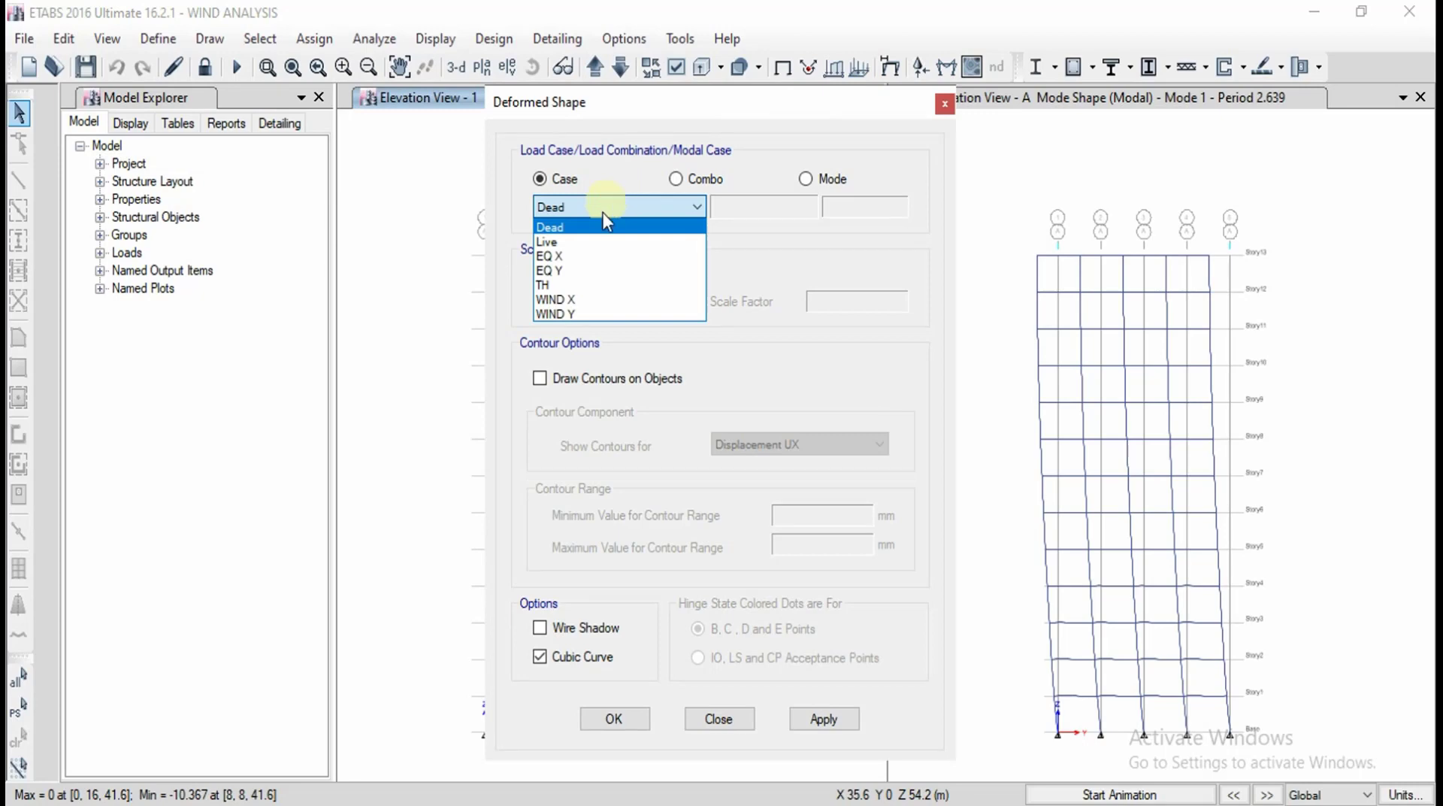
{"action": "left_click", "coordinate": [576, 300]}
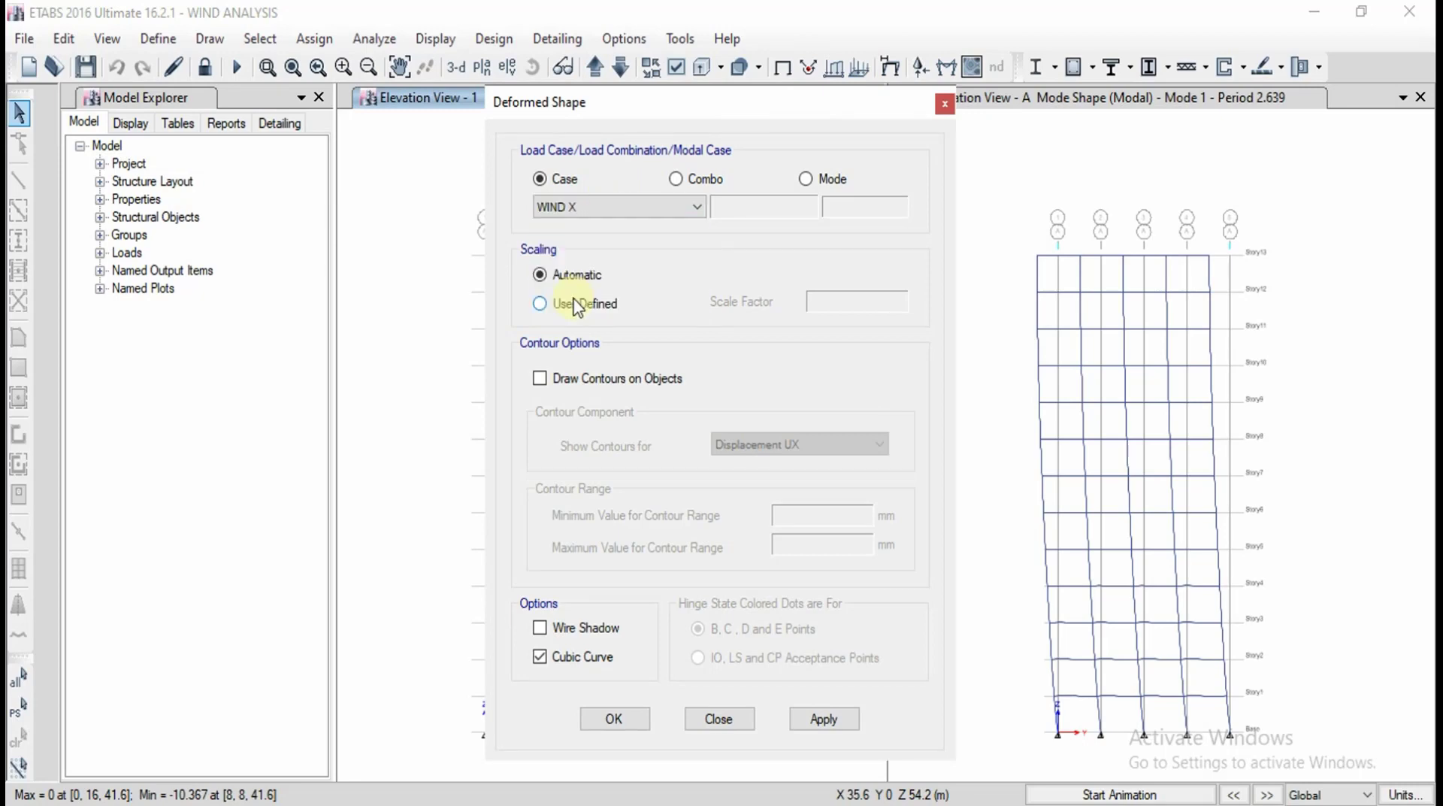
{"action": "left_click", "coordinate": [814, 720]}
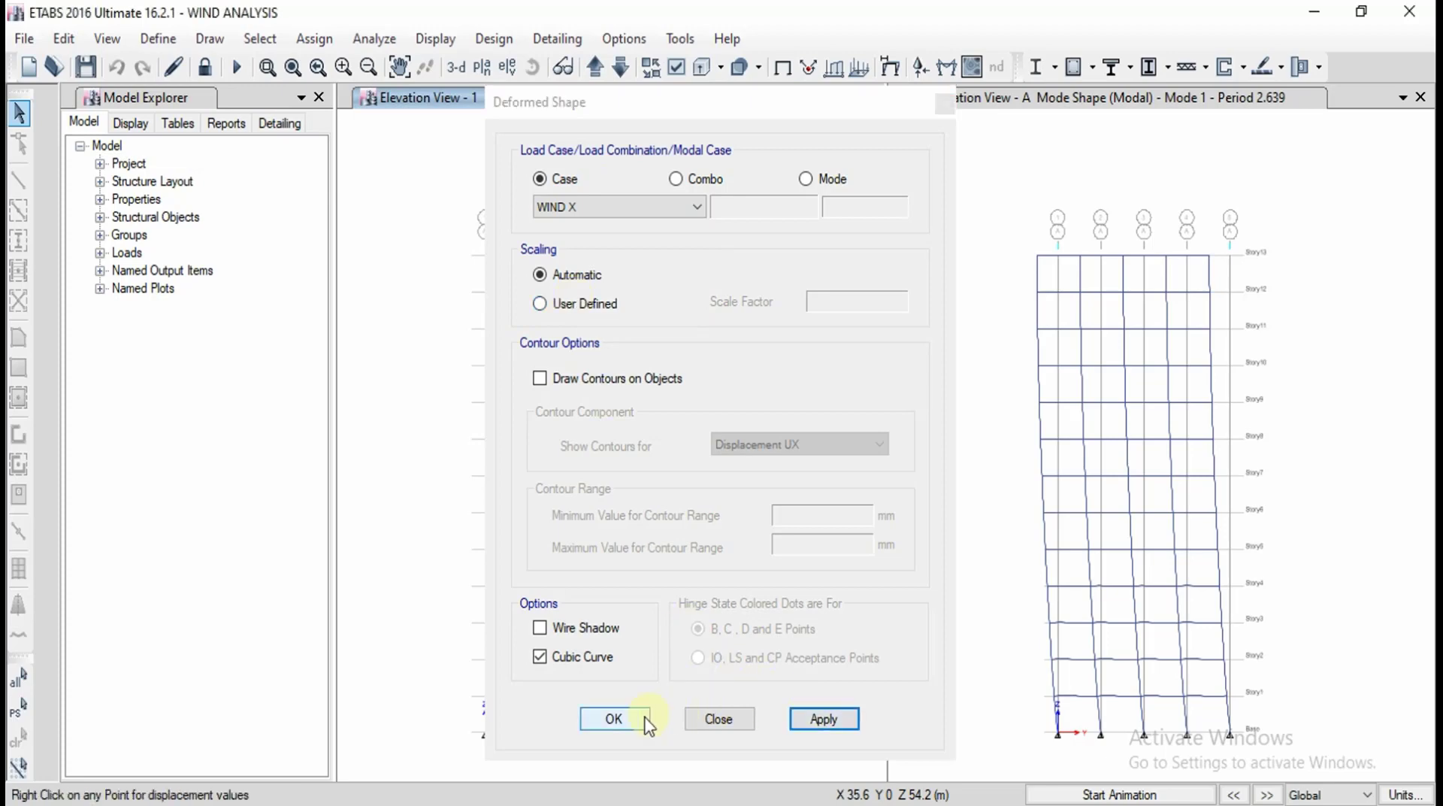
{"action": "left_click", "coordinate": [624, 720]}
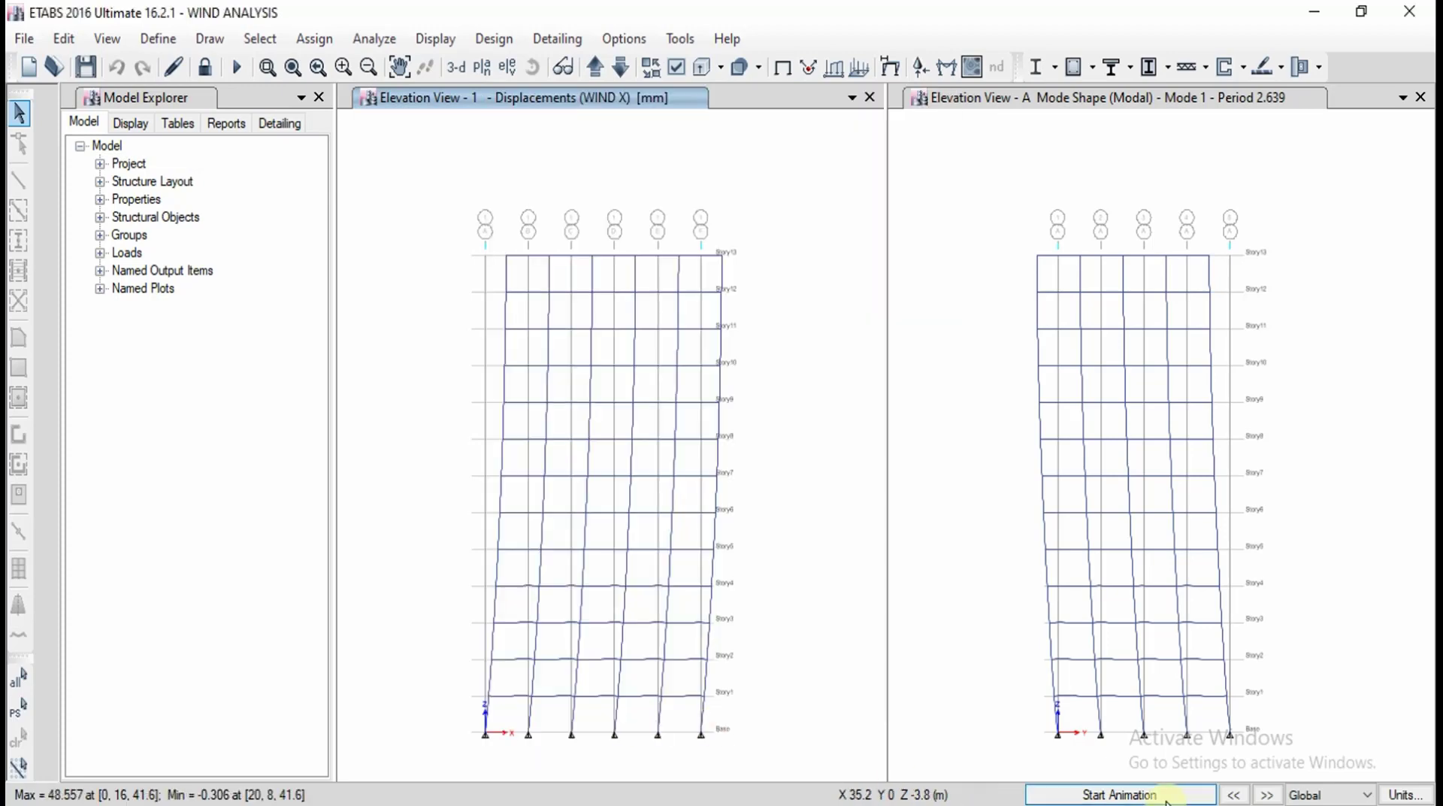
{"action": "left_click", "coordinate": [1166, 797]}
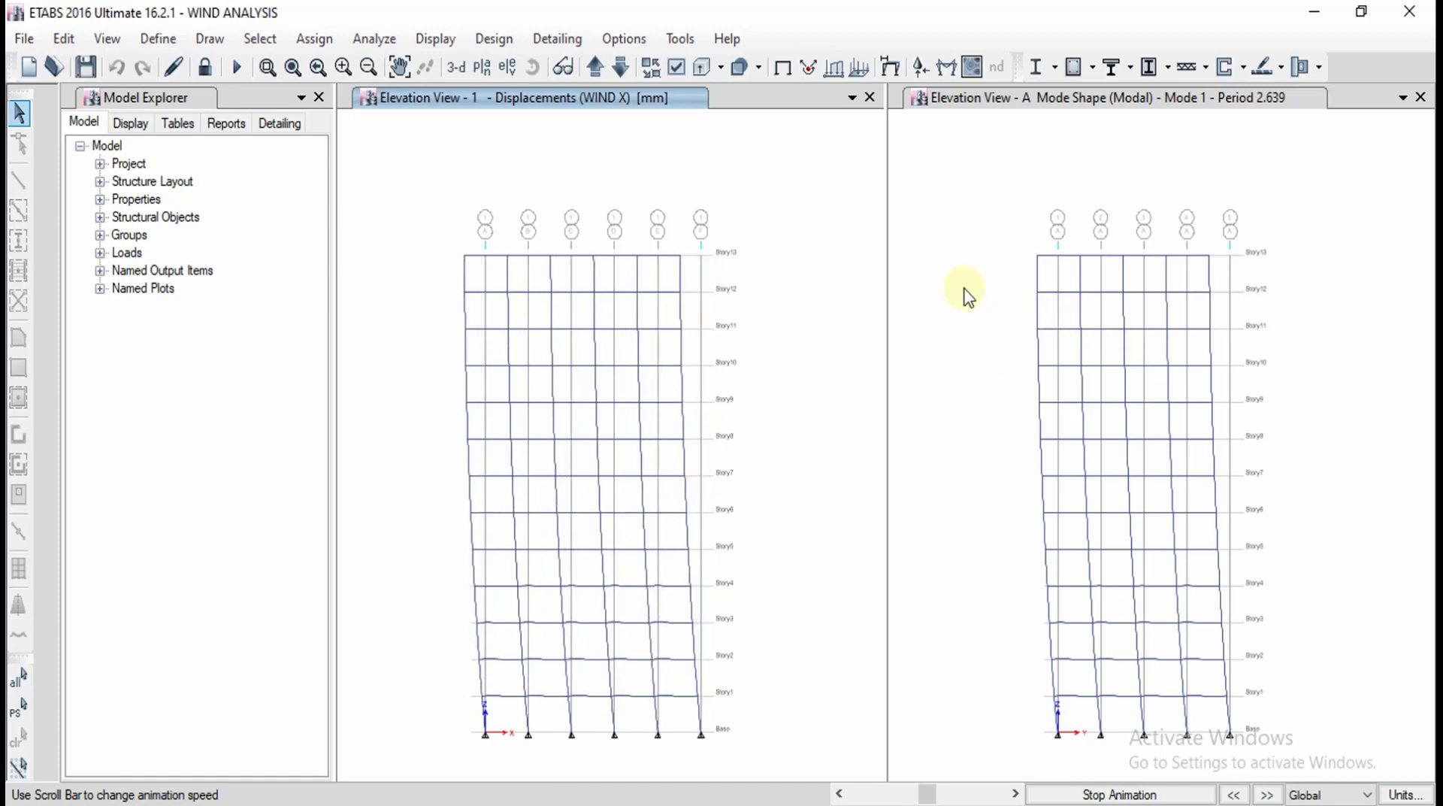
{"action": "left_click", "coordinate": [976, 255]}
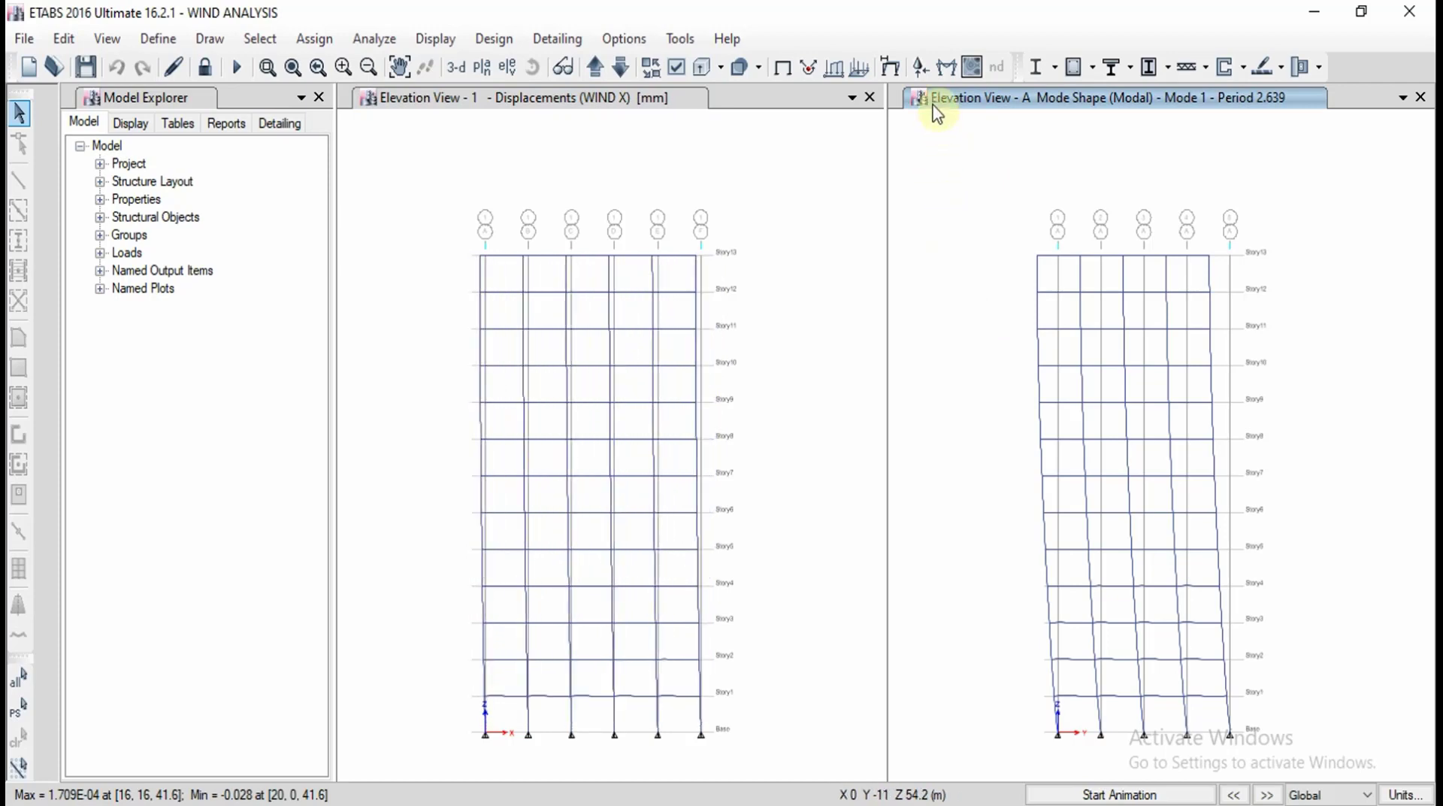
Display the WIND Y load case's deformed shape on elevation A with automatic scaling
{"action": "left_click", "coordinate": [896, 72]}
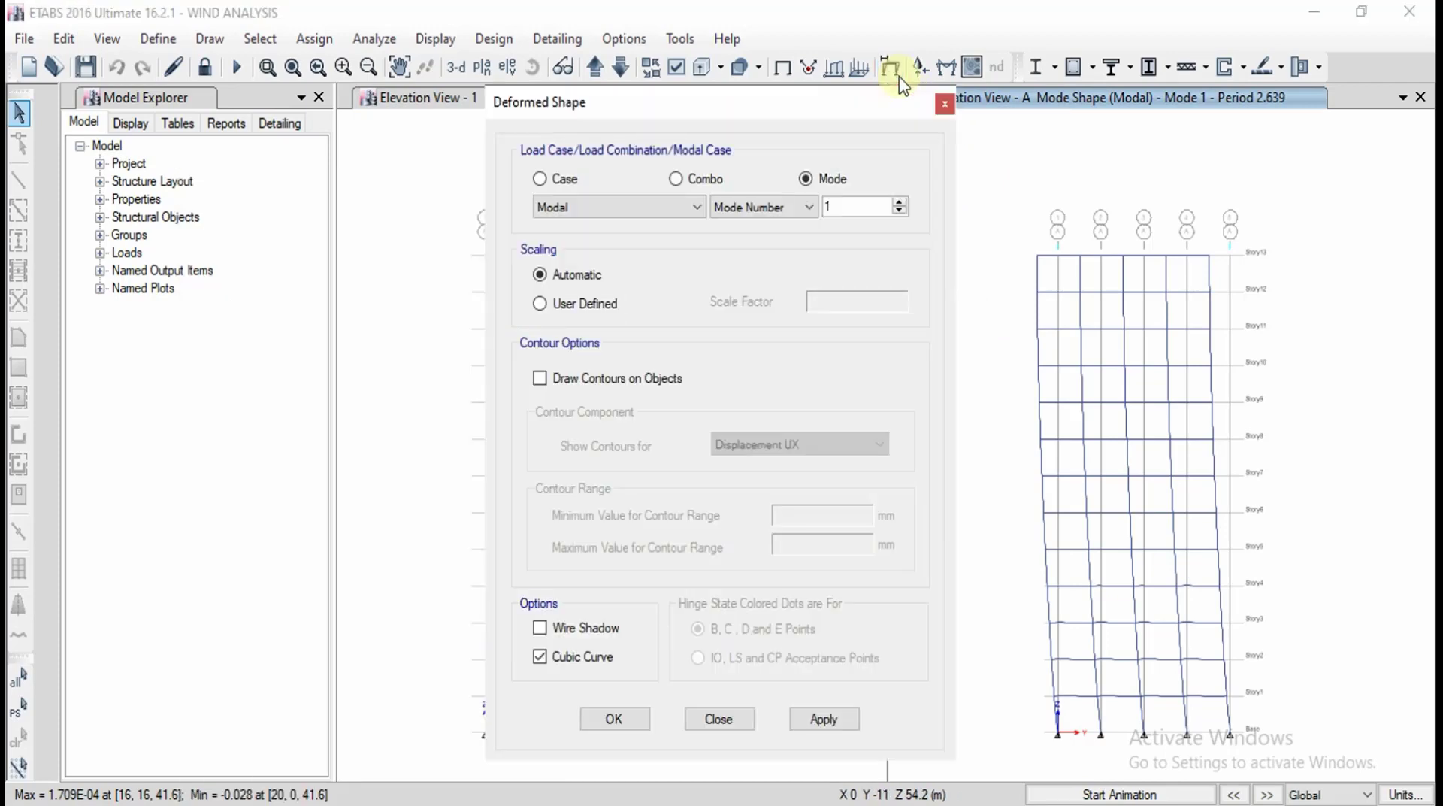
{"action": "left_click", "coordinate": [676, 209]}
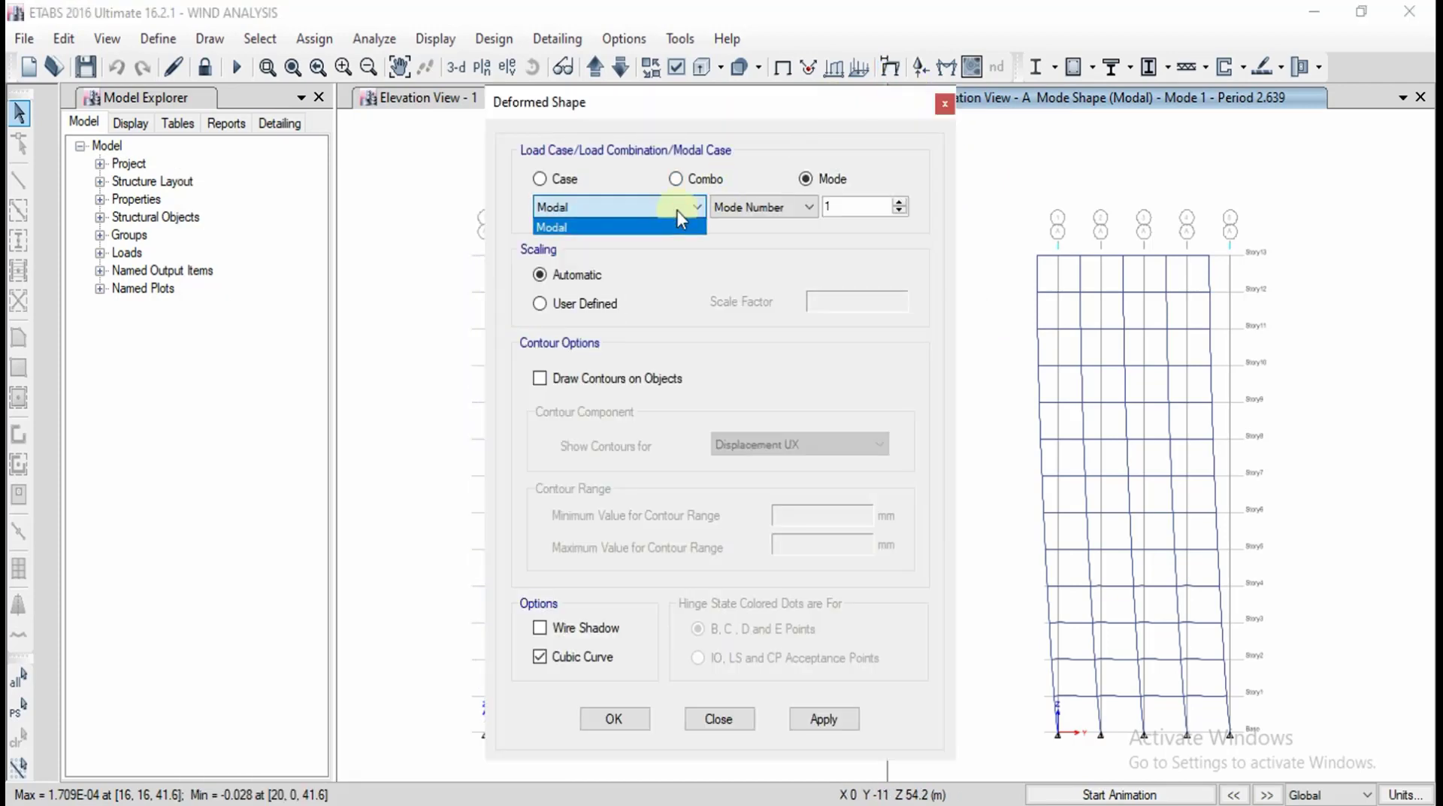
{"action": "left_click", "coordinate": [573, 186]}
{"action": "left_click", "coordinate": [564, 180]}
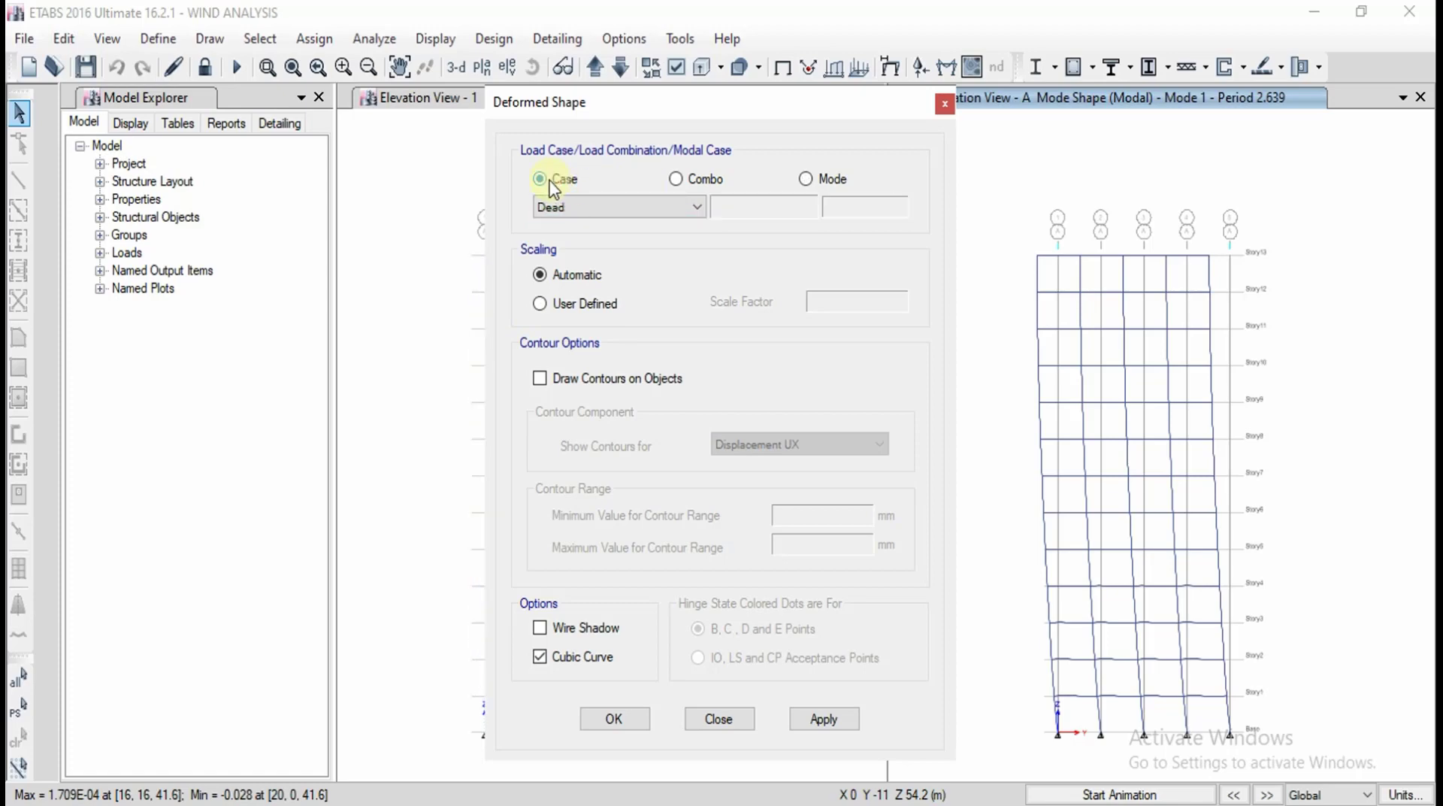
{"action": "left_click", "coordinate": [552, 208]}
{"action": "left_click", "coordinate": [560, 313]}
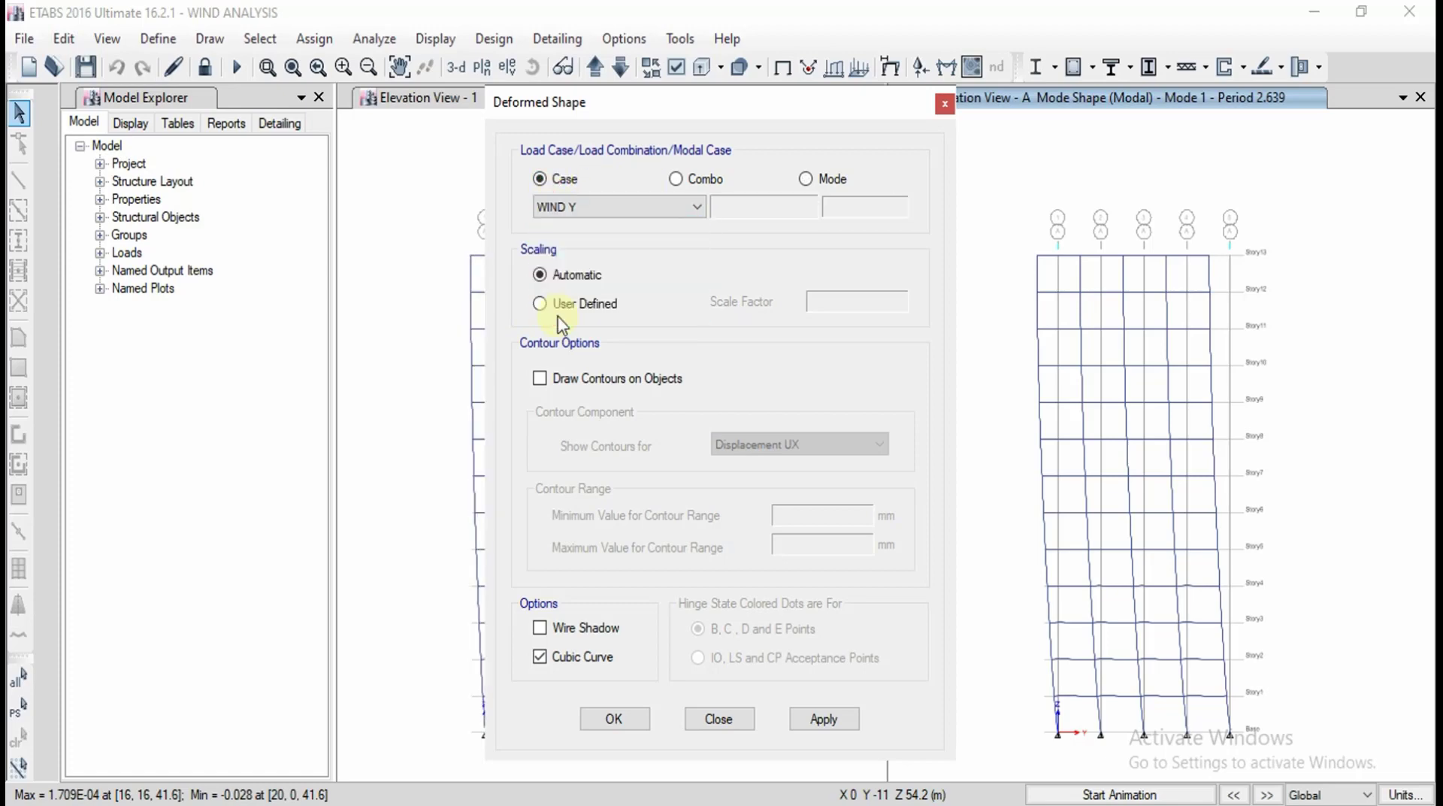
{"action": "left_click", "coordinate": [821, 720]}
{"action": "left_click", "coordinate": [615, 718]}
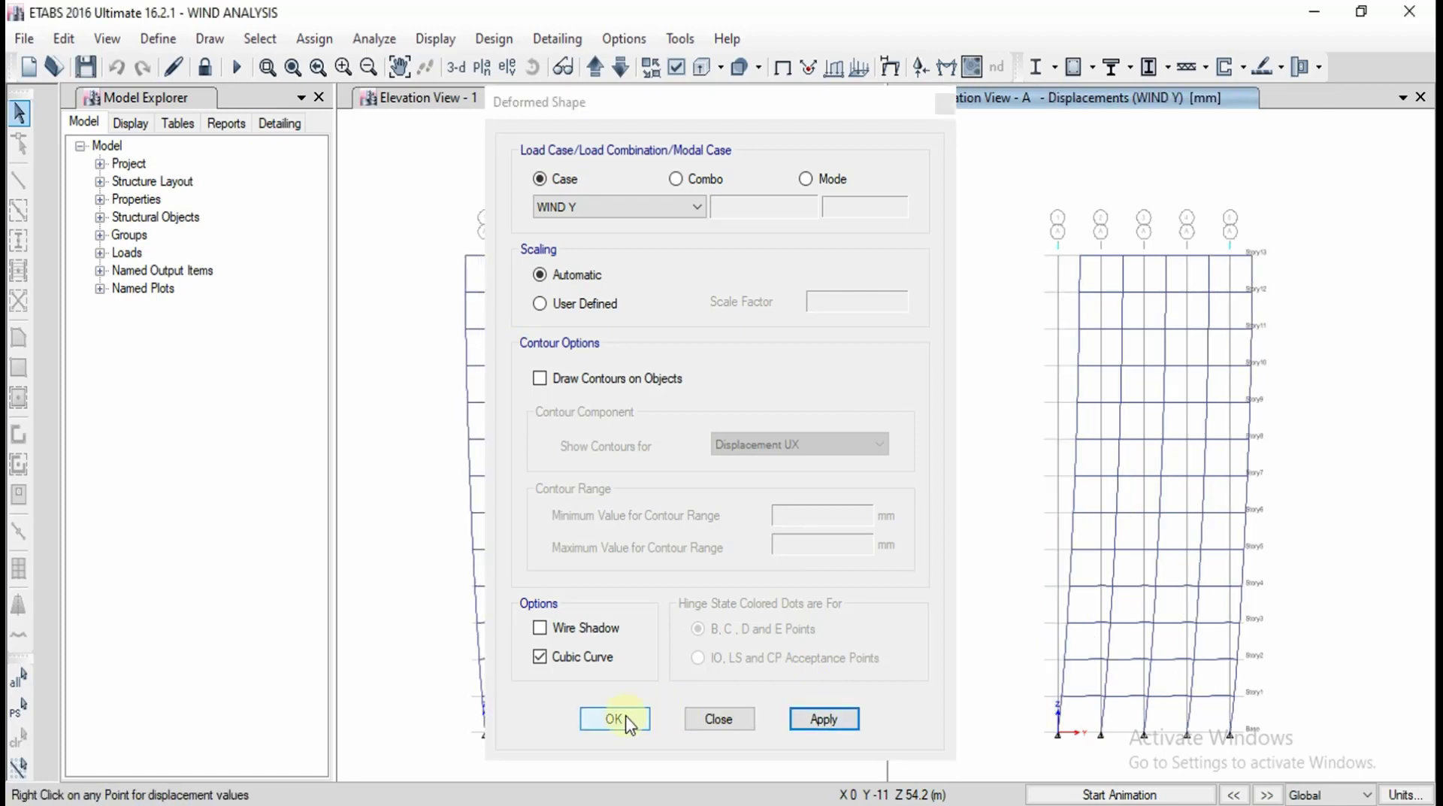
Animate the displacements and compare the WIND X motion on elevation 1 with the WIND Y motion on elevation A
{"action": "left_click", "coordinate": [1119, 794]}
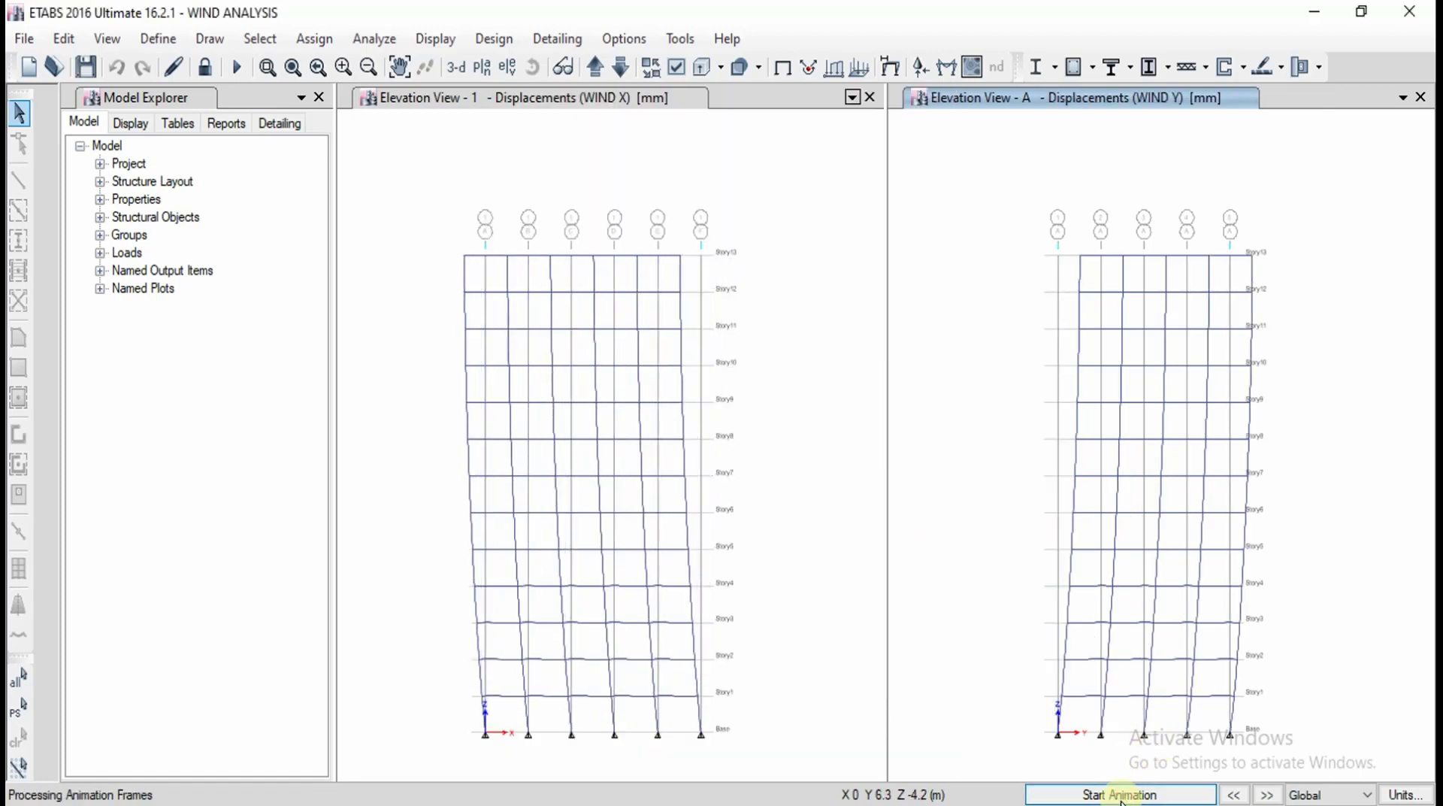
{"action": "left_click", "coordinate": [822, 615]}
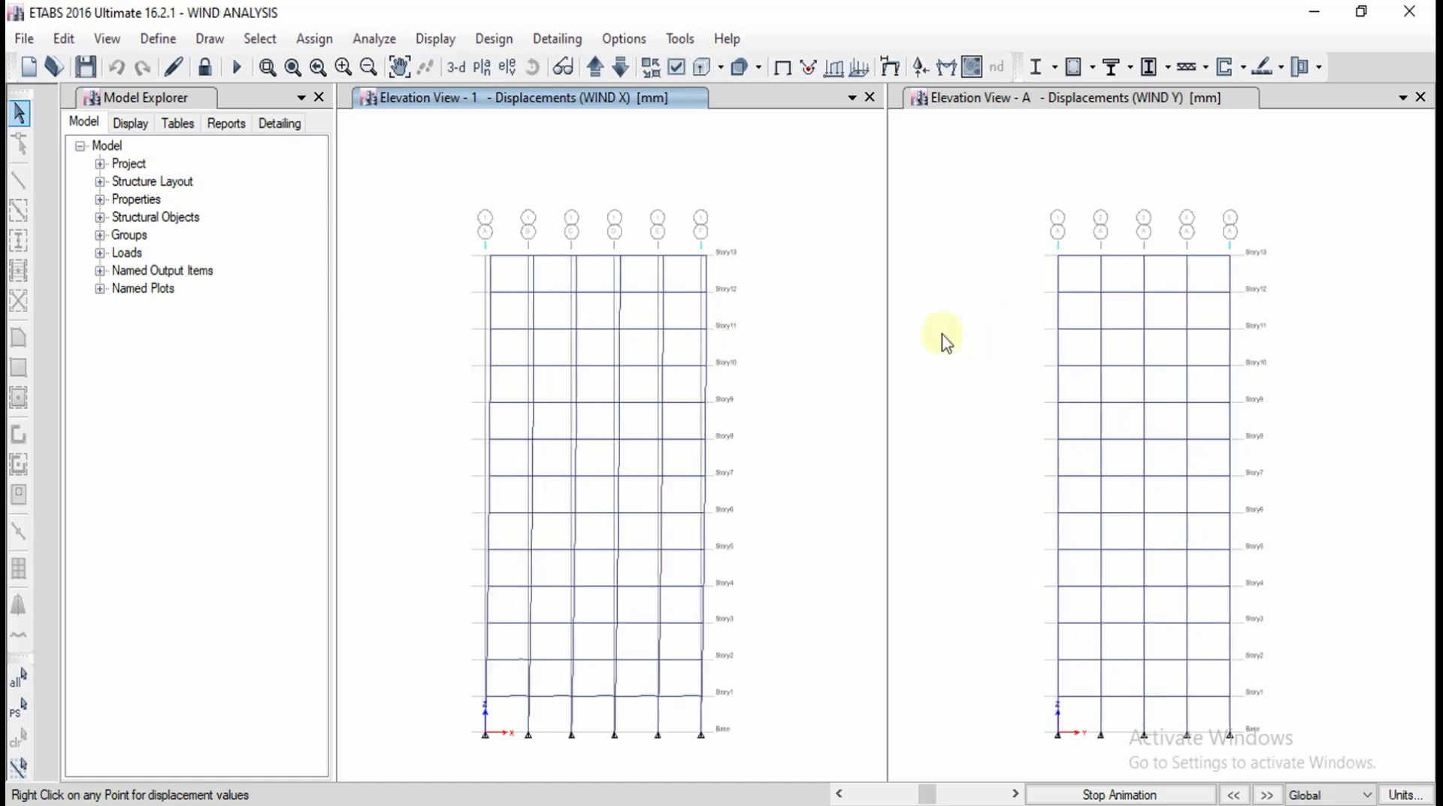
{"action": "left_click", "coordinate": [851, 340]}
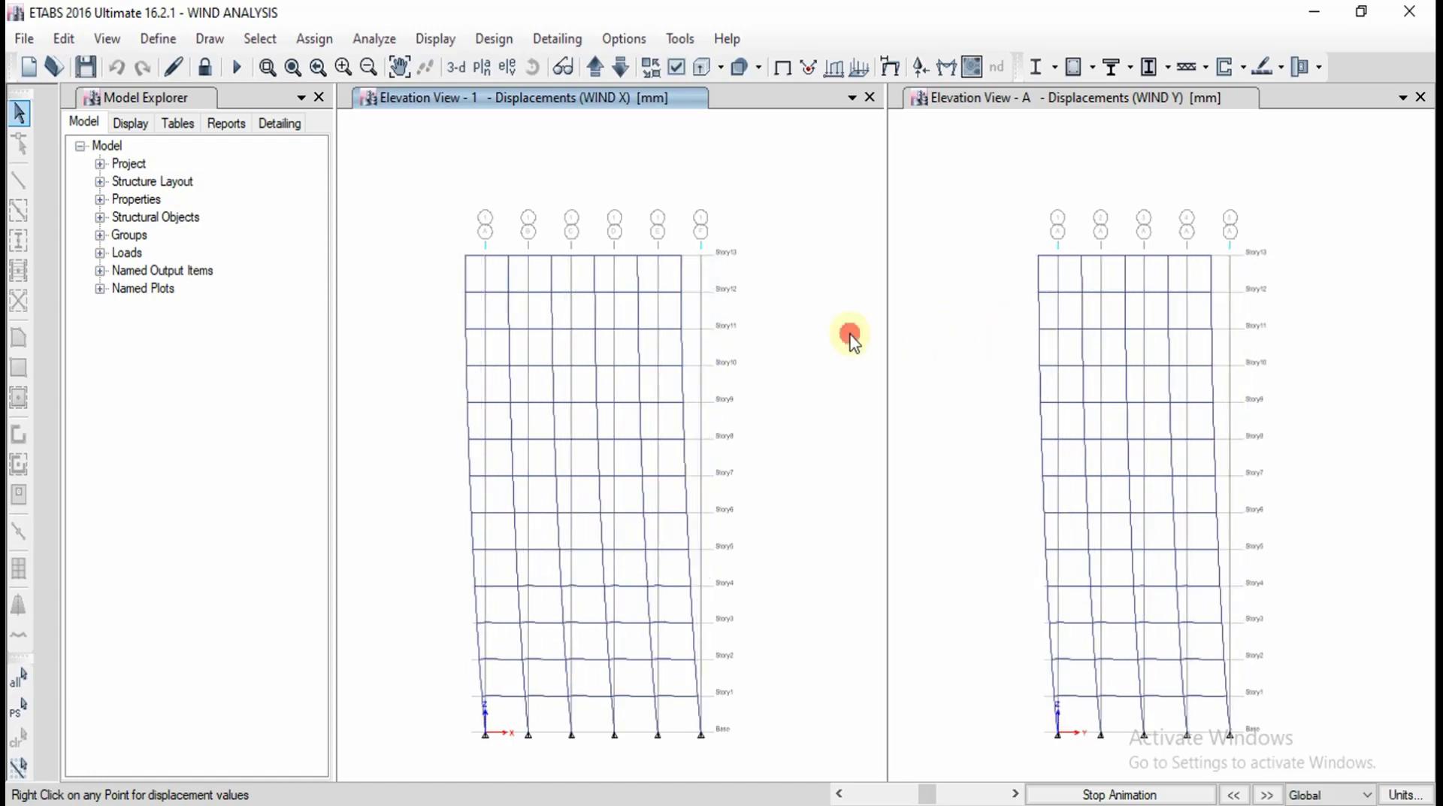
{"action": "left_click", "coordinate": [929, 314]}
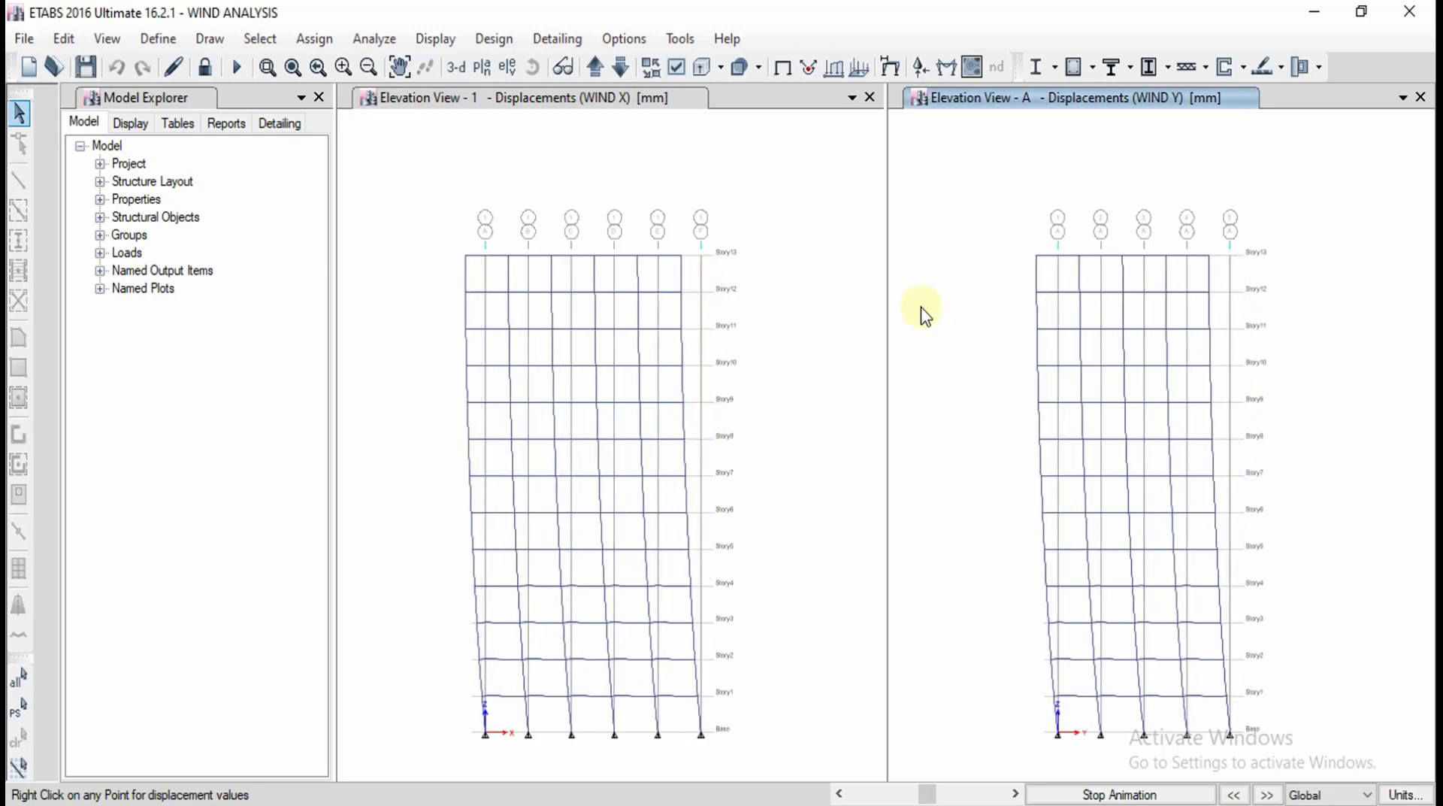
Show the Base Reactions analysis results table, enlarge it to review the load cases including WIND X and WIND Y, and close it
{"action": "key", "text": "ctrl+t"}
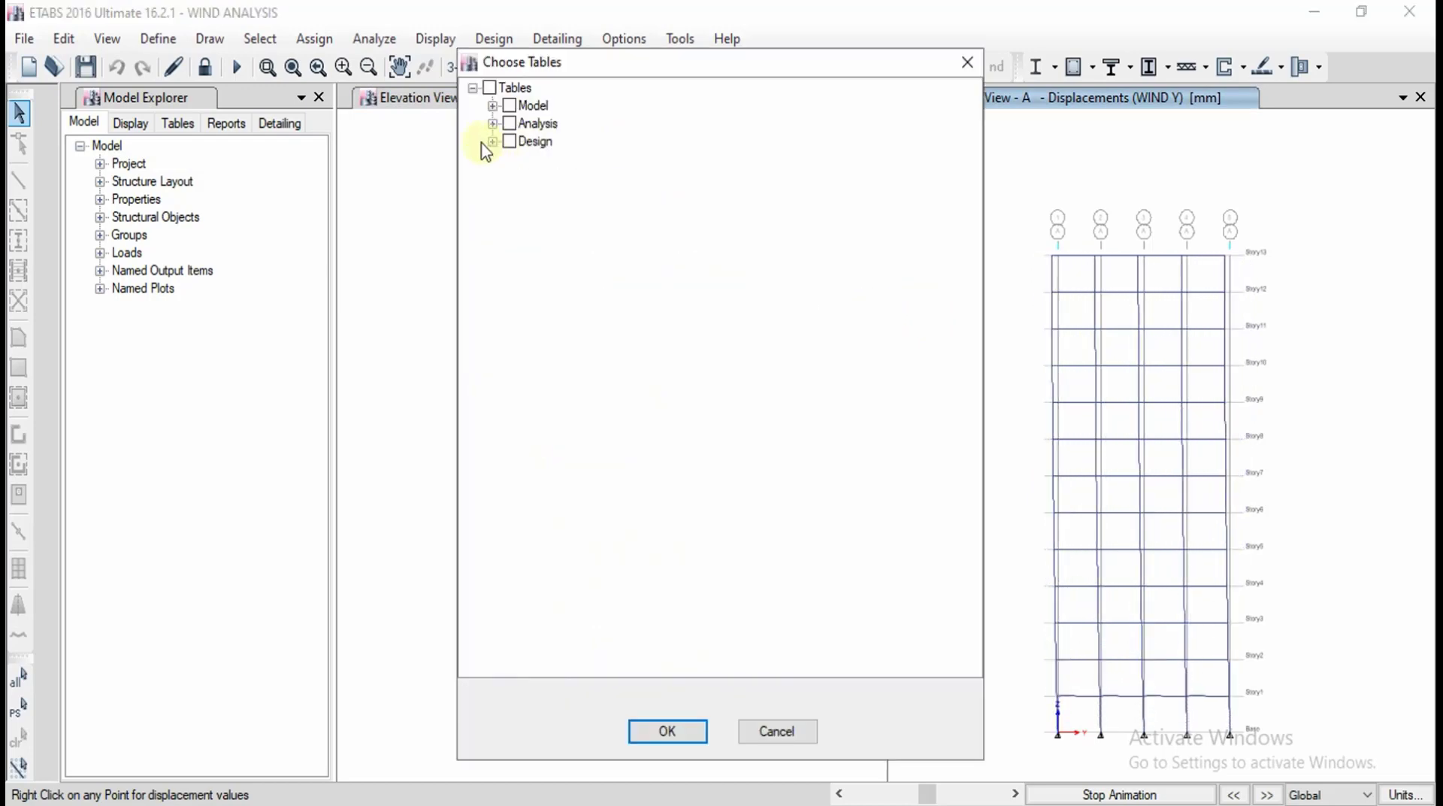
{"action": "left_click", "coordinate": [493, 124]}
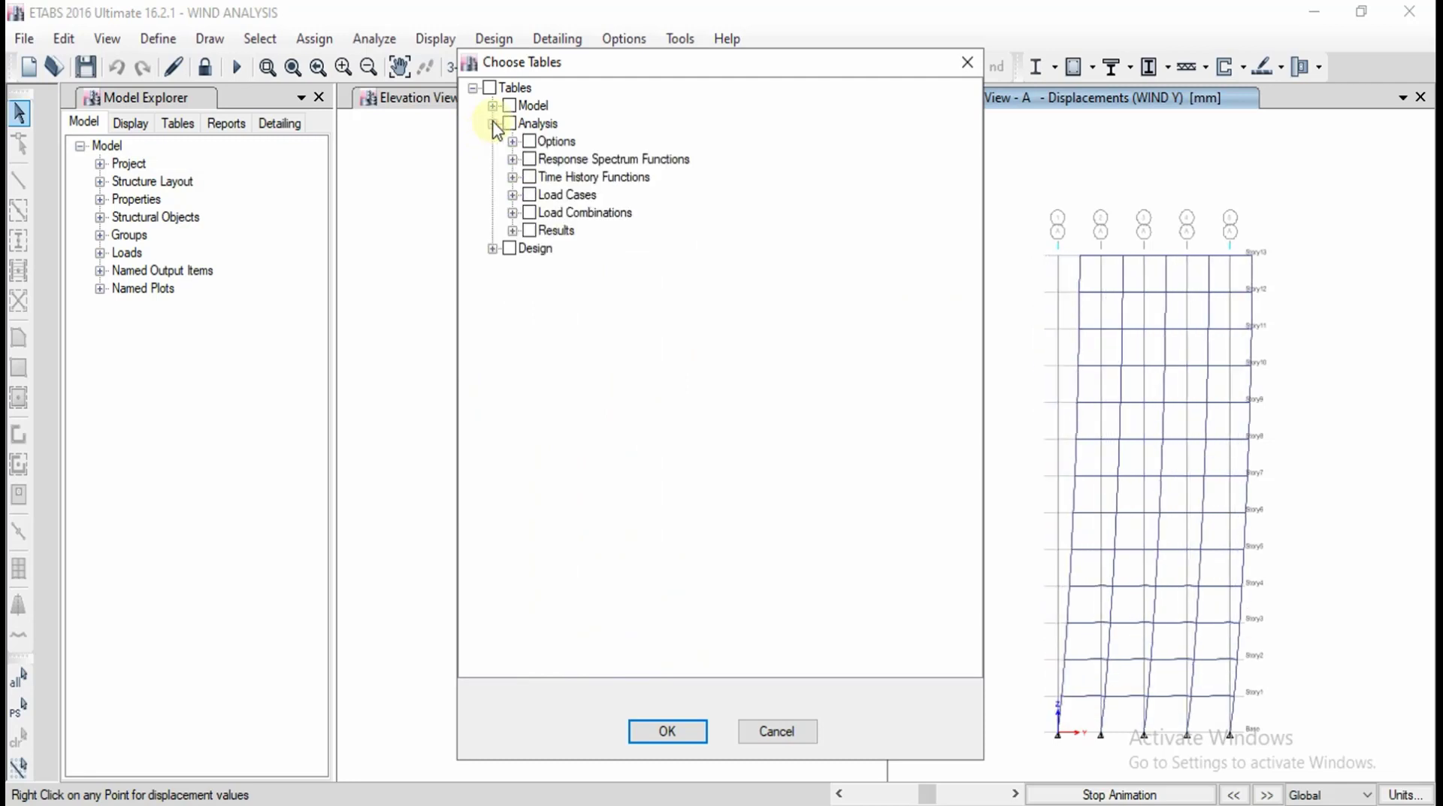
{"action": "left_click", "coordinate": [512, 231]}
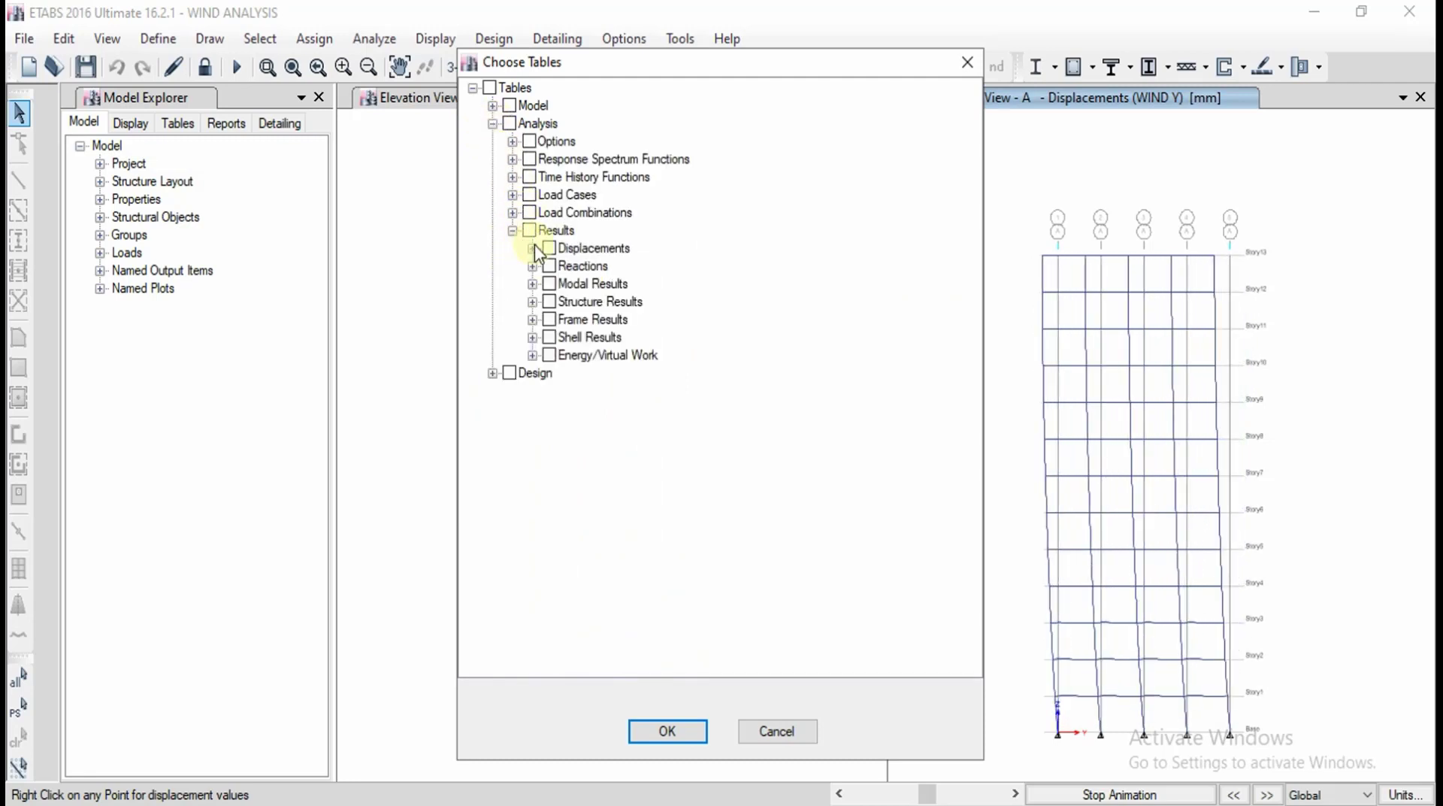
{"action": "left_click", "coordinate": [533, 266]}
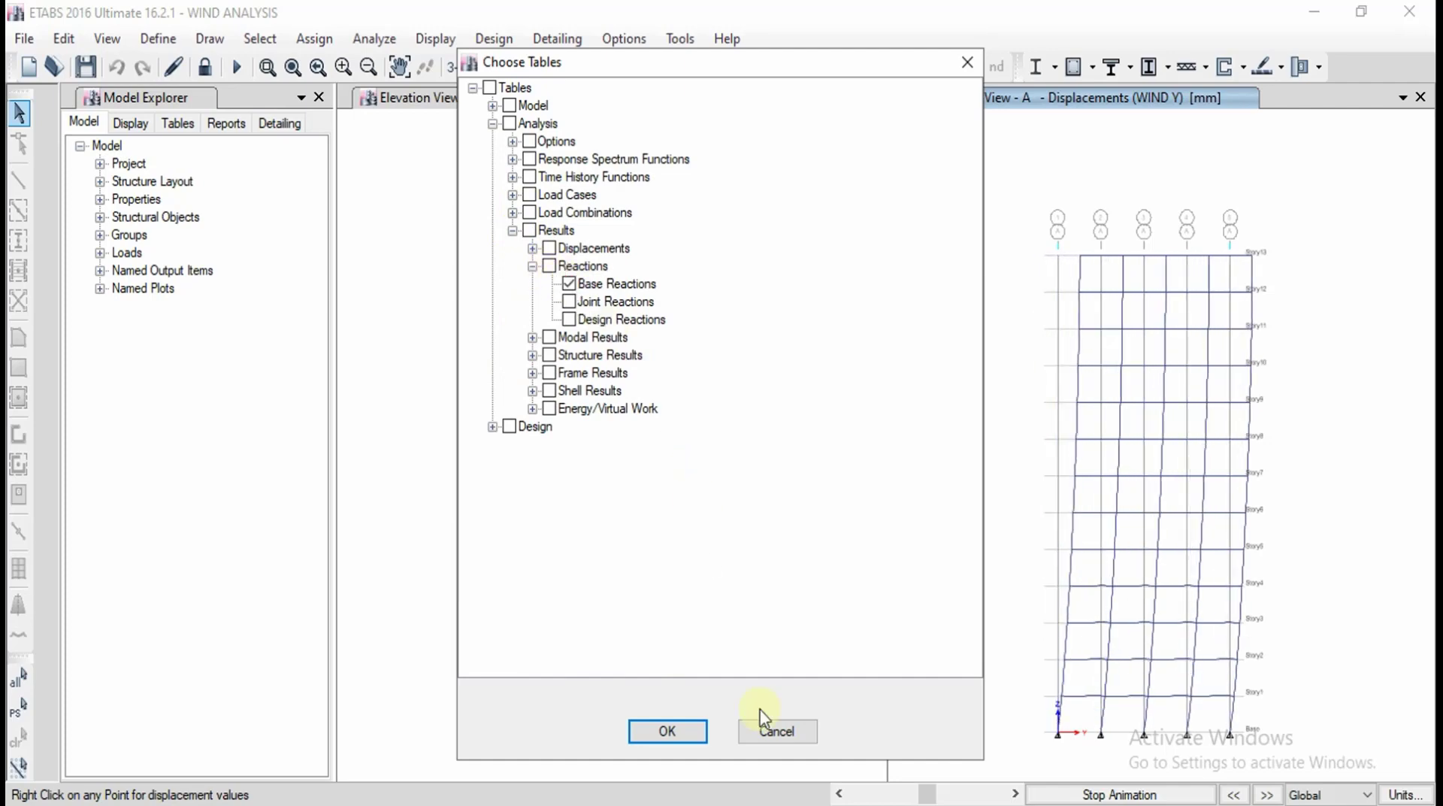
{"action": "left_click", "coordinate": [696, 729]}
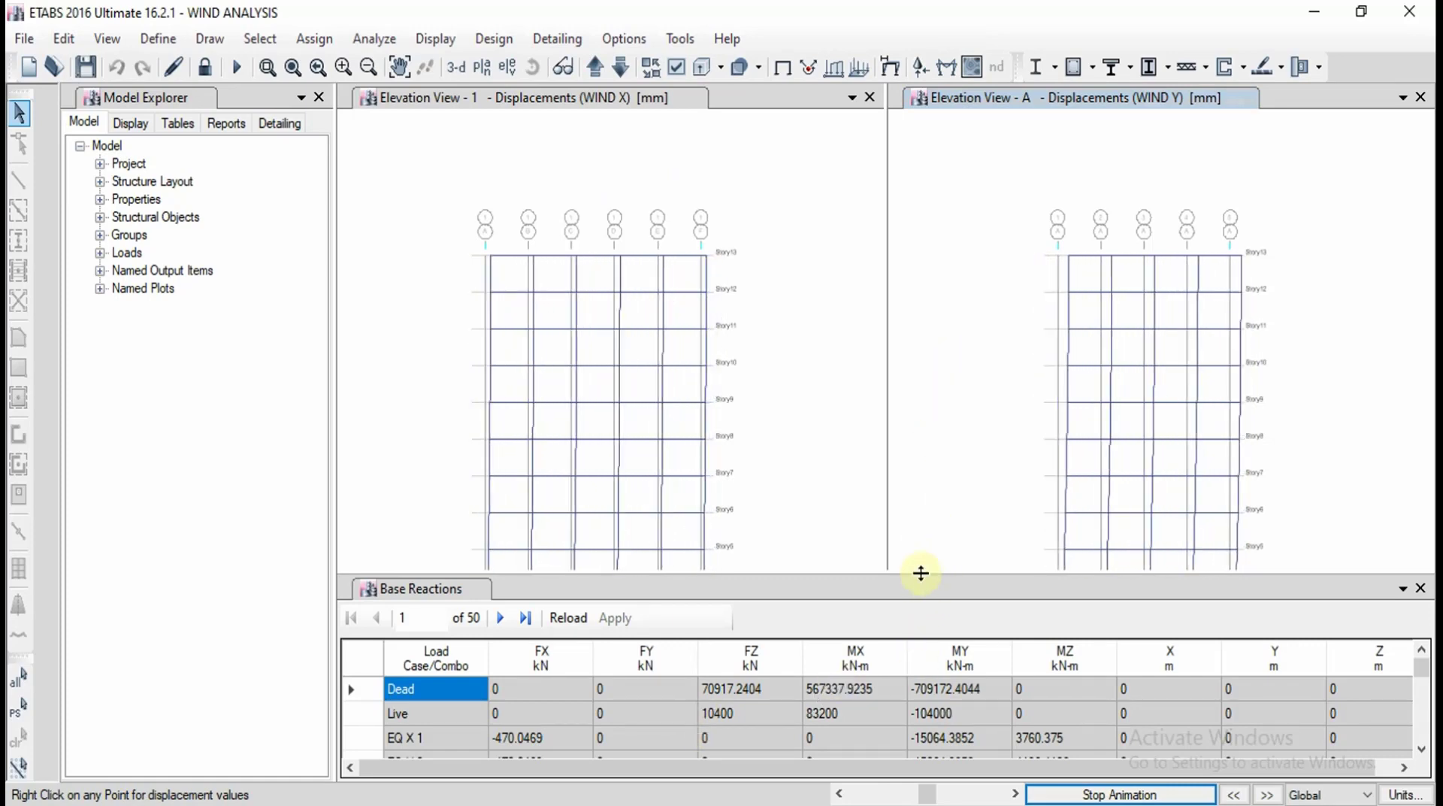
{"action": "left_click_drag", "start_coordinate": [921, 573], "coordinate": [940, 365]}
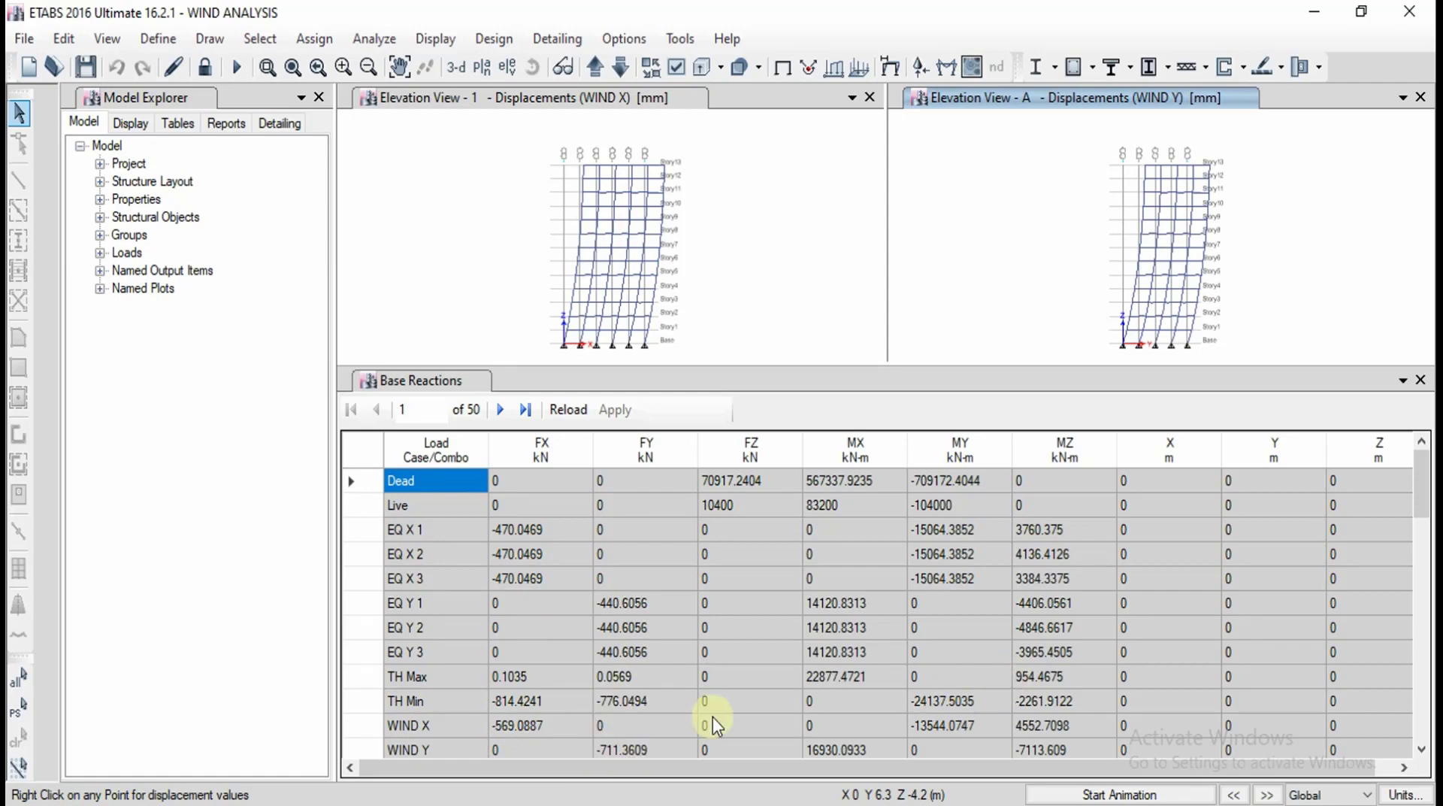
{"action": "left_click", "coordinate": [1419, 379]}
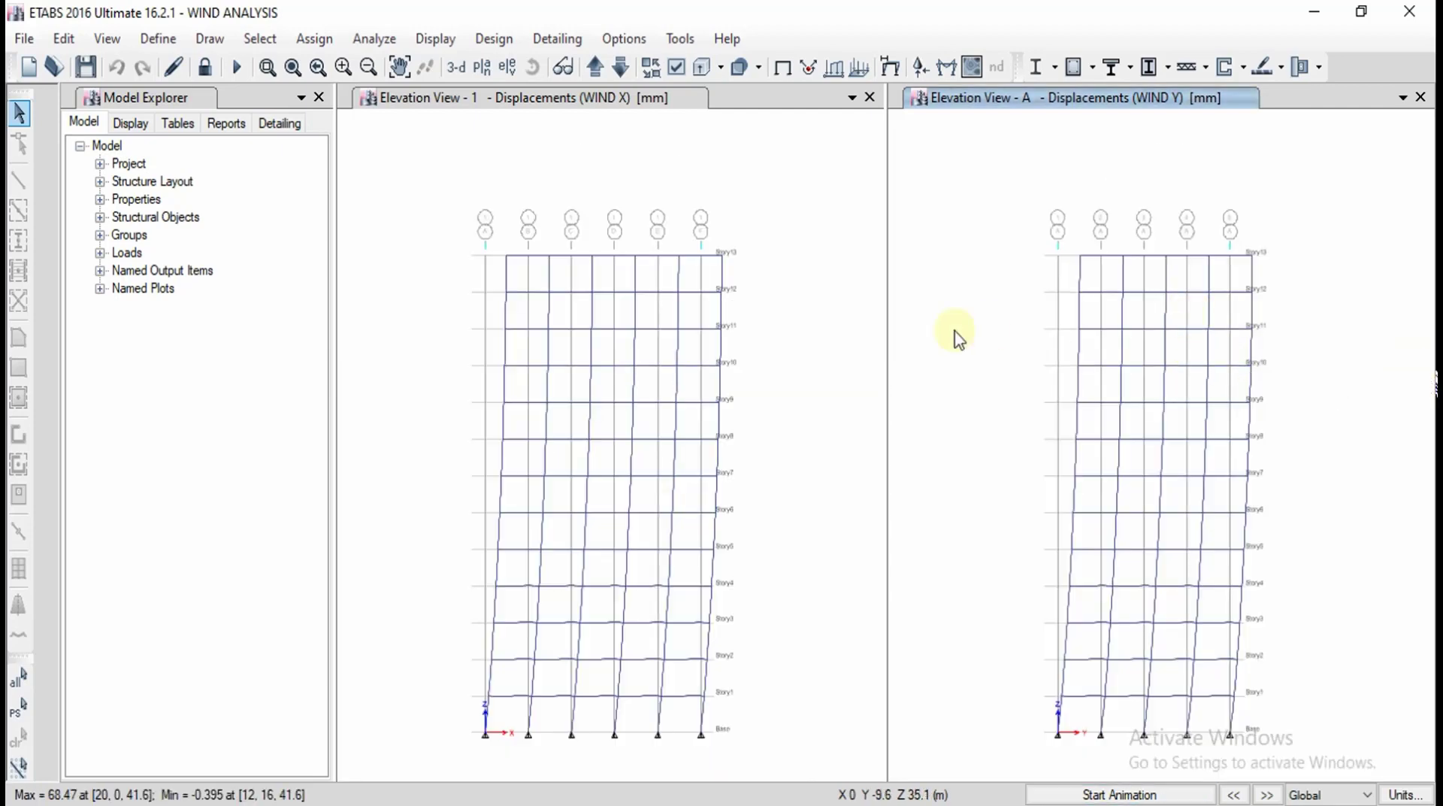